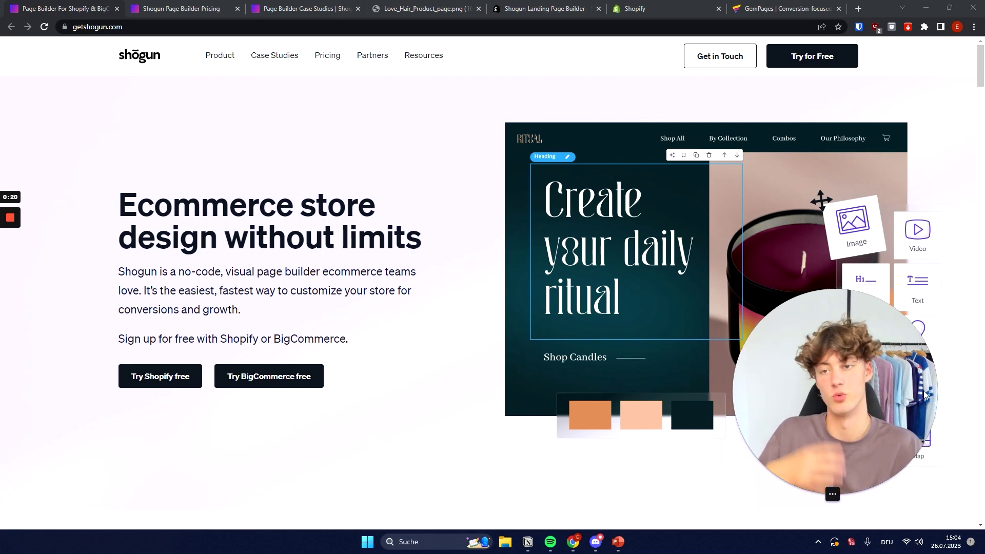
Highlight and then clear text on the Shogun page, including the Ecommerce store design headline.
{"action": "left_click_drag", "start_coordinate": [947, 403], "coordinate": [720, 337]}
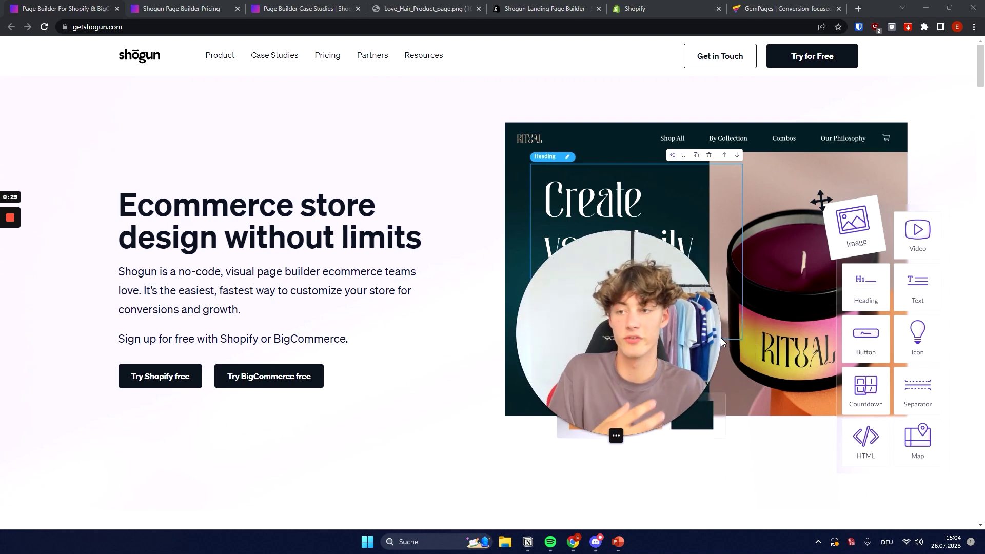
{"action": "left_click_drag", "start_coordinate": [721, 338], "coordinate": [720, 352]}
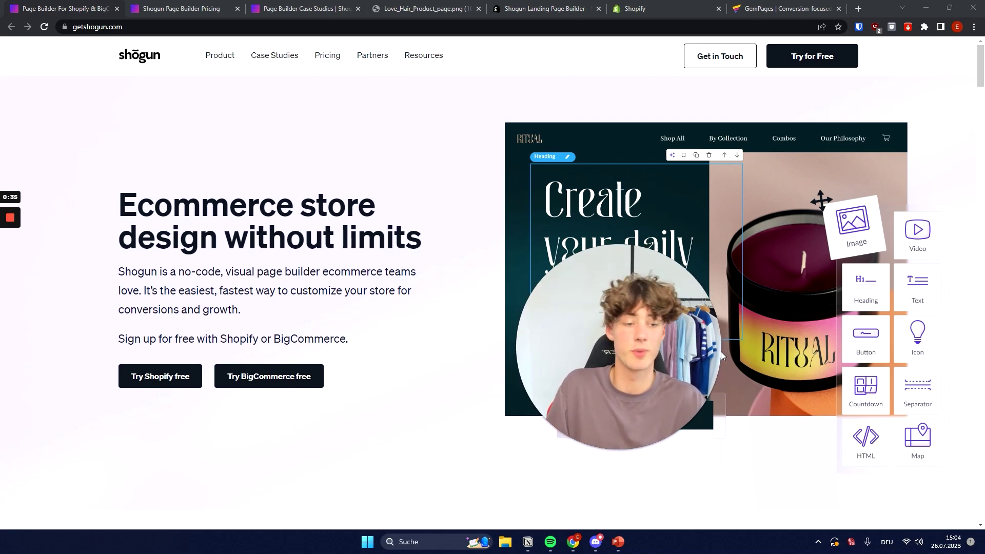
{"action": "left_click_drag", "start_coordinate": [721, 352], "coordinate": [768, 357]}
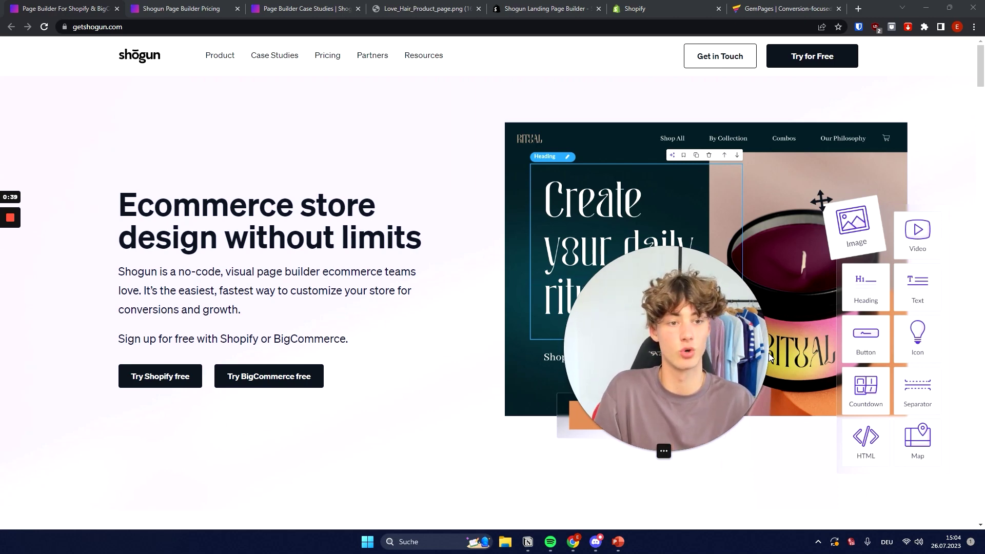
{"action": "left_click_drag", "start_coordinate": [767, 357], "coordinate": [852, 347]}
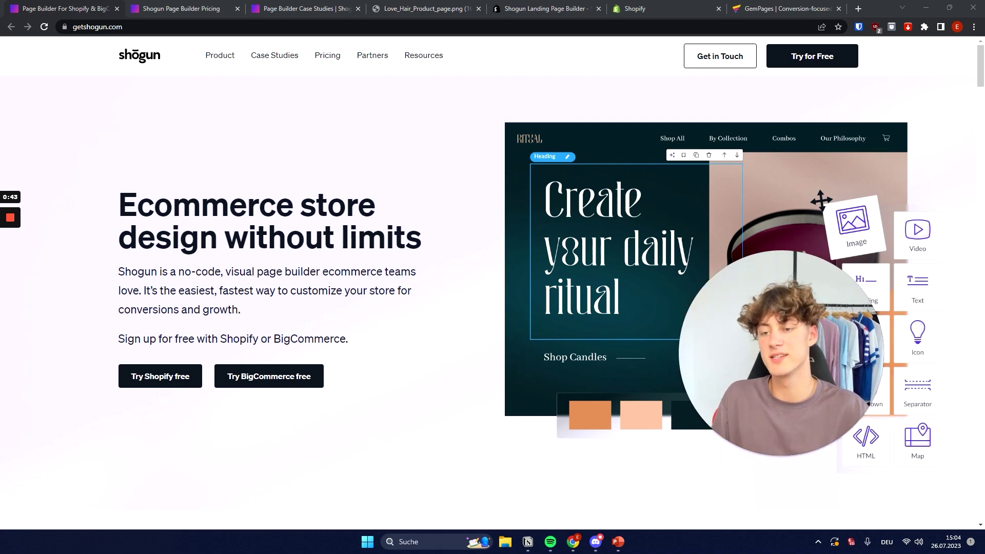
{"action": "left_click_drag", "start_coordinate": [119, 206], "coordinate": [378, 237]}
{"action": "left_click", "coordinate": [378, 237]}
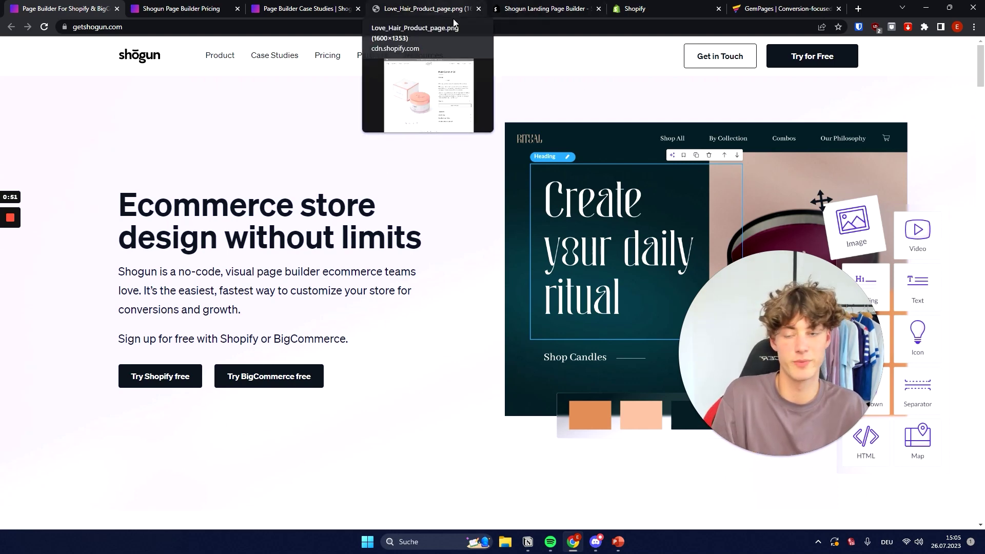
From the Love Hair image tab, search Google for 'shopify theme free' and open Shopify's Explore free themes page.
{"action": "left_click", "coordinate": [442, 9]}
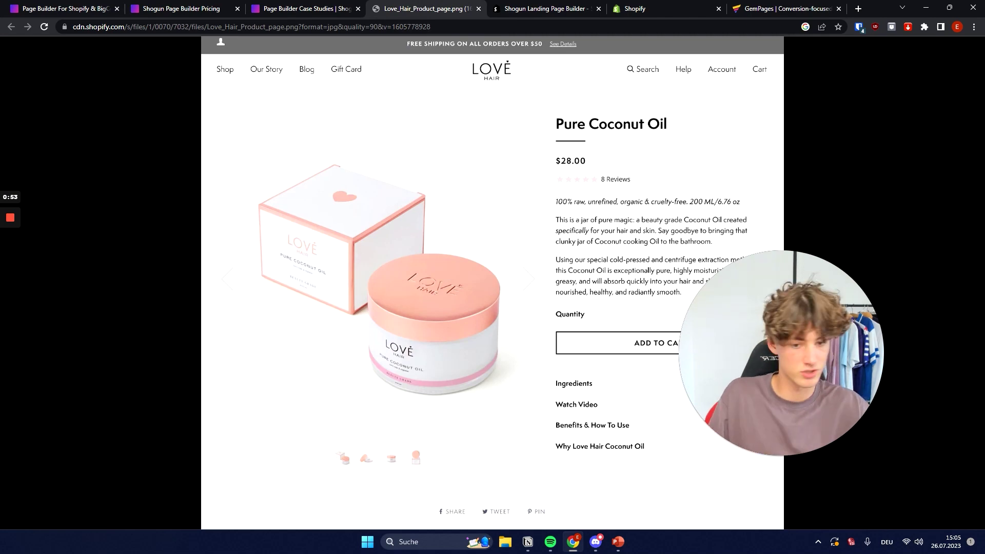
{"action": "left_click", "coordinate": [409, 28]}
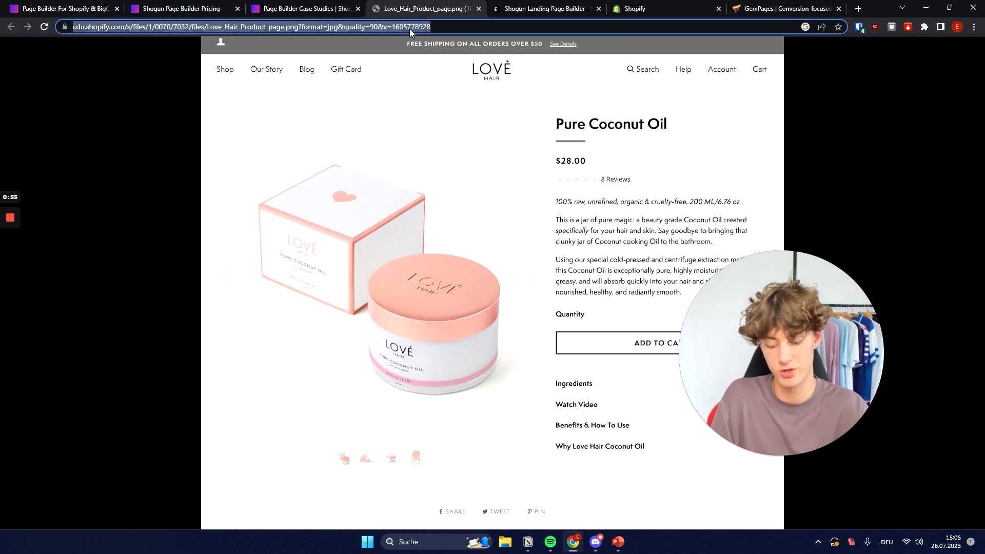
{"action": "type", "text": "shopify"}
{"action": "type", "text": " theme"}
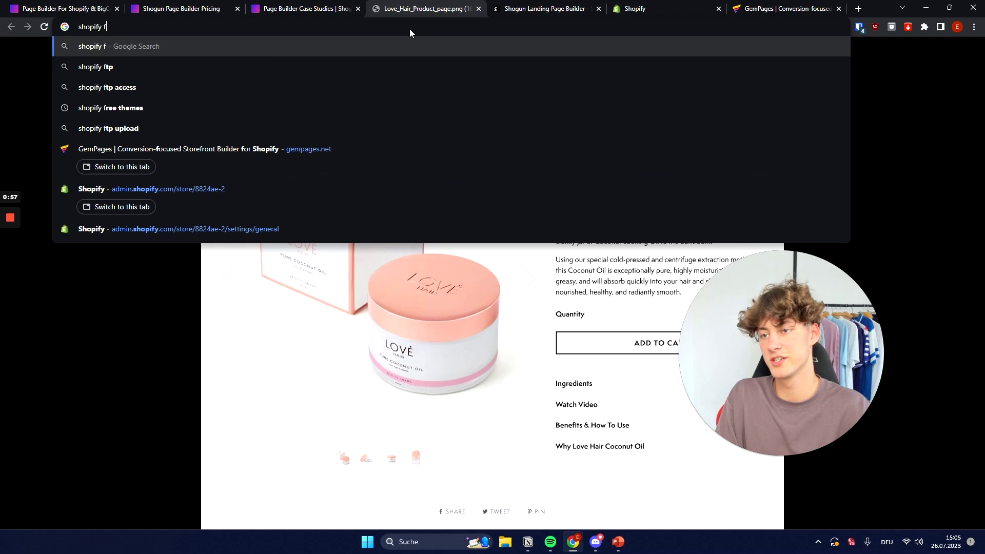
{"action": "type", "text": " free"}
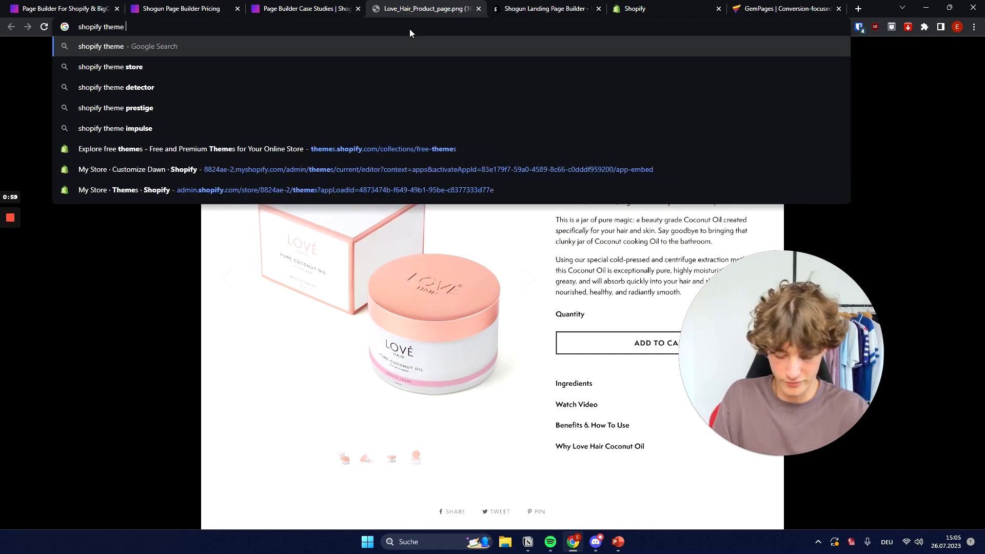
{"action": "key", "text": "Return"}
{"action": "left_click", "coordinate": [287, 159]}
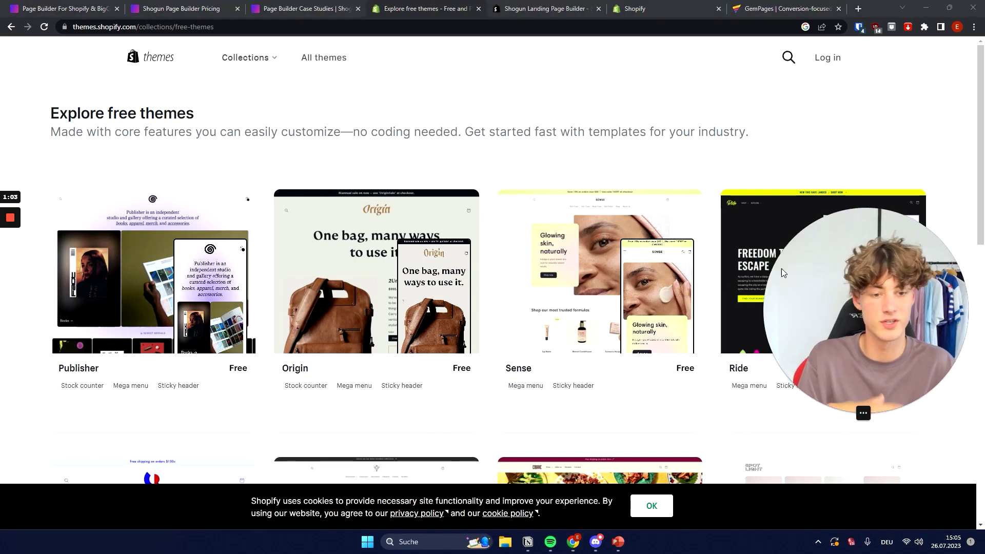
Scroll through the free themes collection showing Publisher, Origin, Sense and Ride.
{"action": "scroll", "coordinate": [495, 204], "scroll_direction": "down", "scroll_amount": 7}
{"action": "scroll", "coordinate": [495, 203], "scroll_direction": "down", "scroll_amount": 5}
{"action": "scroll", "coordinate": [538, 283], "scroll_direction": "up", "scroll_amount": 15}
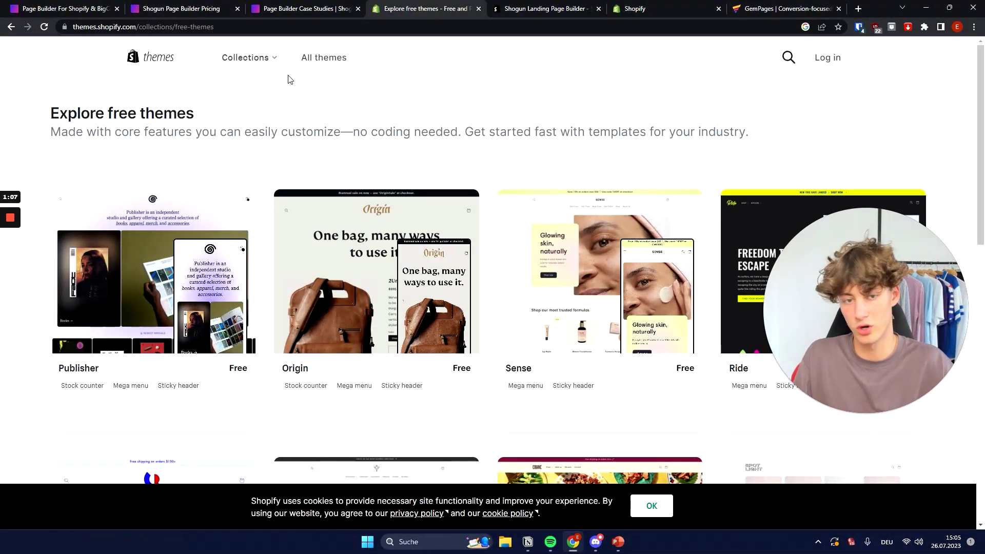
{"action": "mouse_move", "coordinate": [852, 268]}
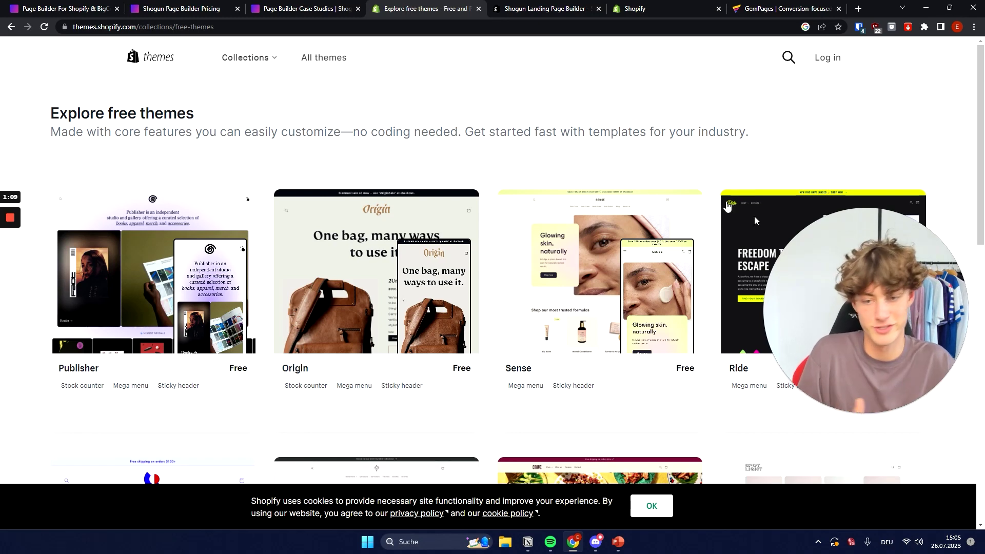
{"action": "left_click_drag", "start_coordinate": [852, 263], "coordinate": [850, 337]}
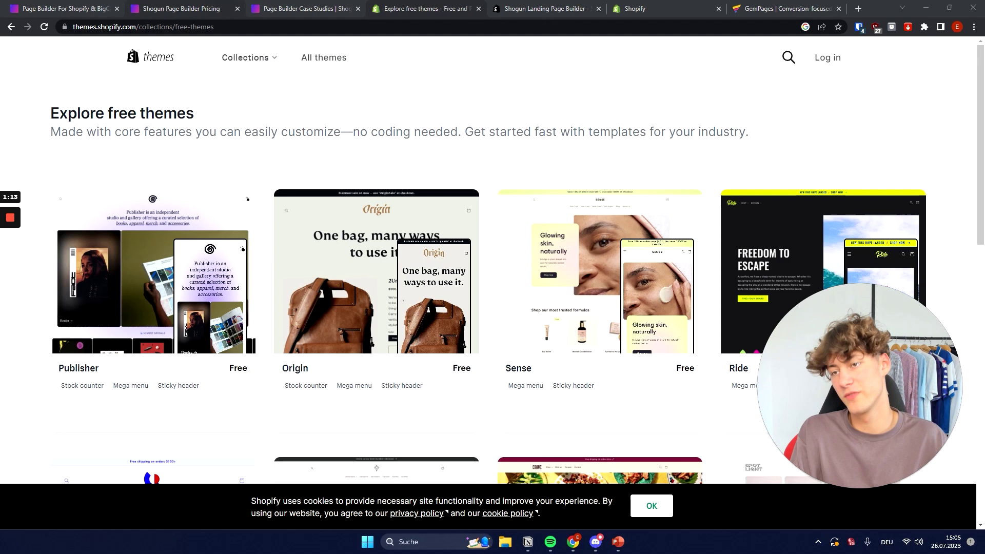
Glance at the Shogun homepage and app listing tabs, then return to the free themes.
{"action": "left_click", "coordinate": [92, 8]}
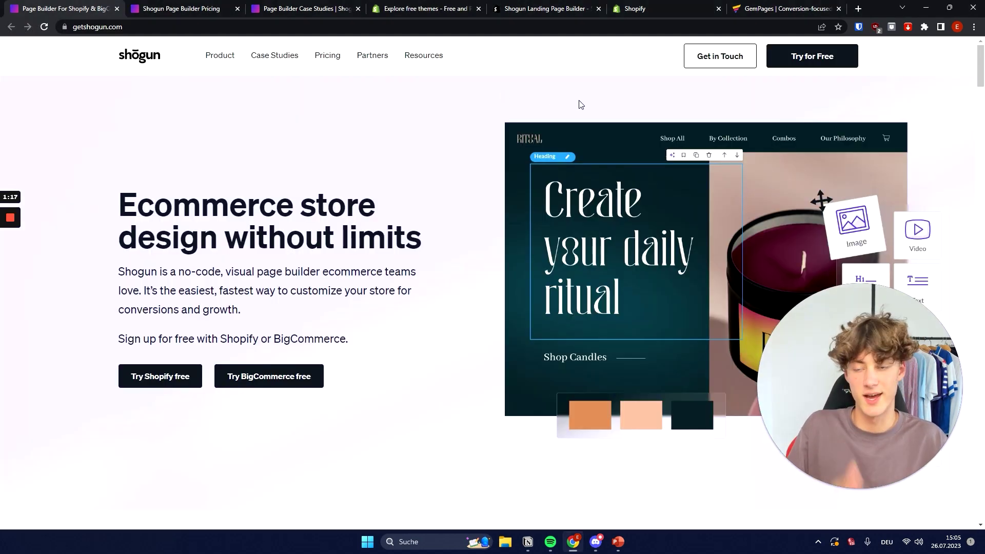
{"action": "left_click", "coordinate": [530, 6]}
{"action": "left_click", "coordinate": [426, 9]}
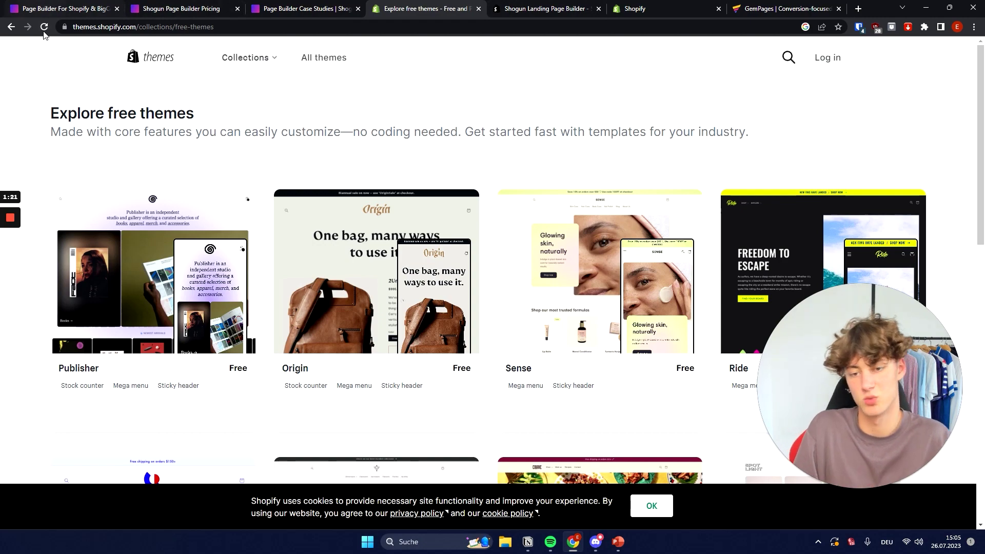
Back on the Shogun homepage, highlight the Exceed design limits, Reduce dev costs and Continually optimize headings.
{"action": "left_click", "coordinate": [47, 4]}
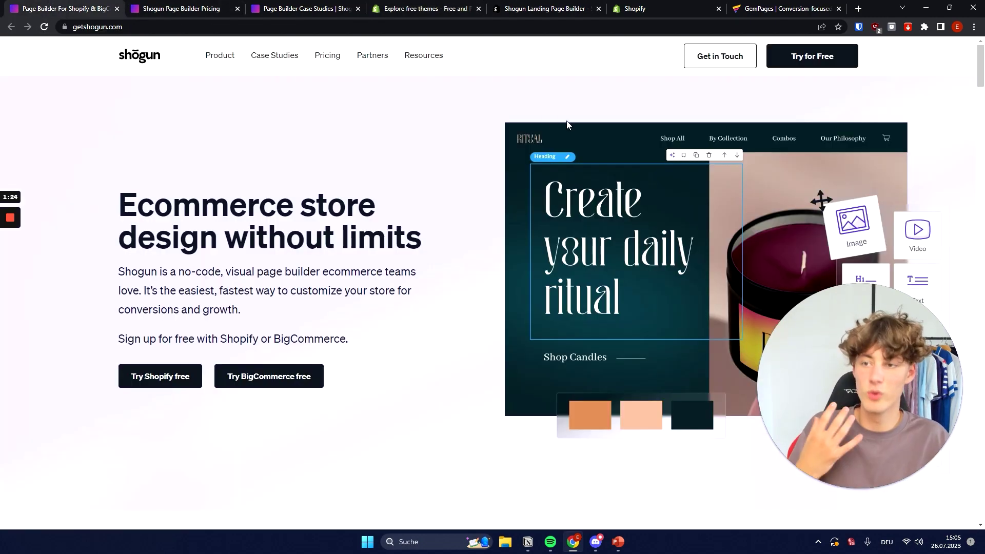
{"action": "scroll", "coordinate": [512, 230], "scroll_direction": "down", "scroll_amount": 8}
{"action": "scroll", "coordinate": [493, 244], "scroll_direction": "down", "scroll_amount": 6}
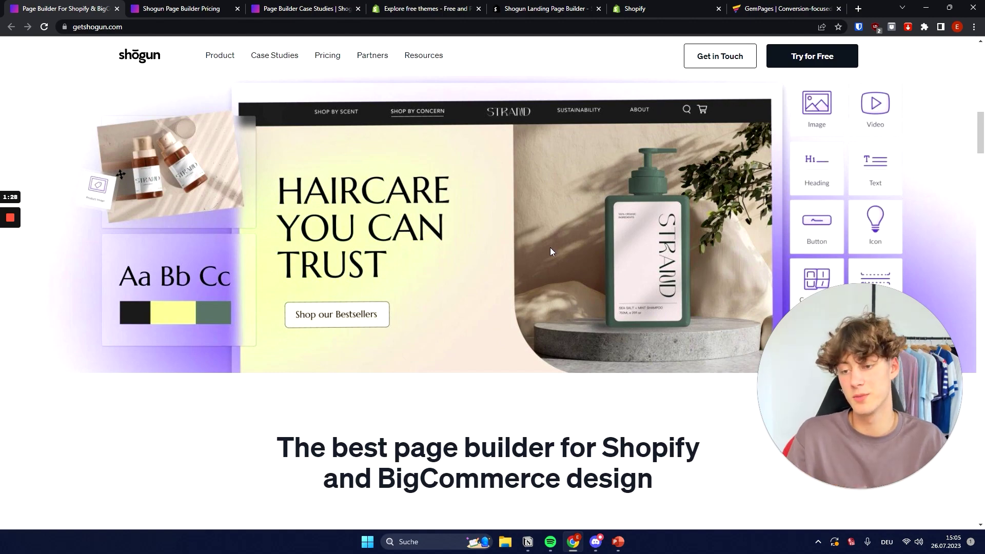
{"action": "scroll", "coordinate": [541, 220], "scroll_direction": "down", "scroll_amount": 1}
{"action": "scroll", "coordinate": [541, 224], "scroll_direction": "down", "scroll_amount": 8}
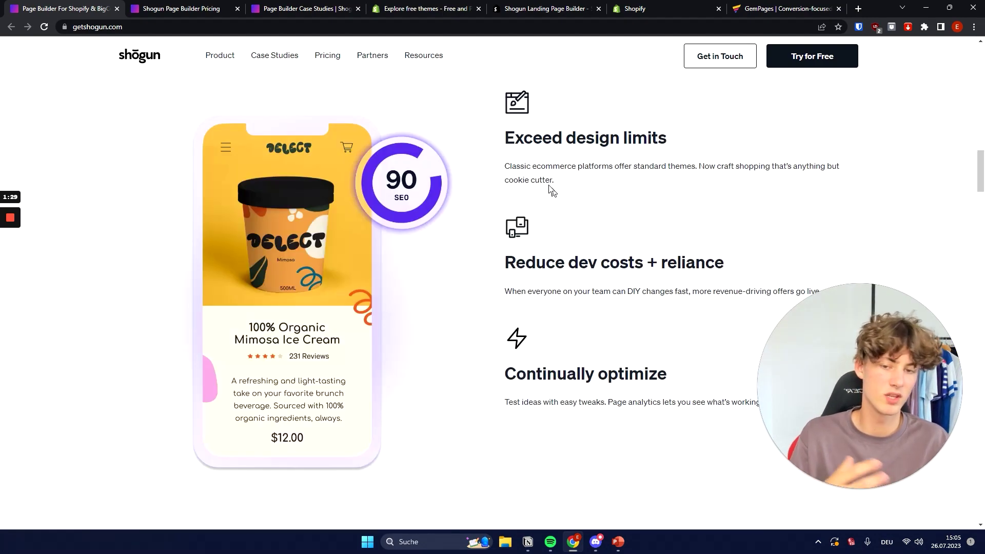
{"action": "left_click_drag", "start_coordinate": [695, 153], "coordinate": [505, 139]}
{"action": "left_click", "coordinate": [542, 281]}
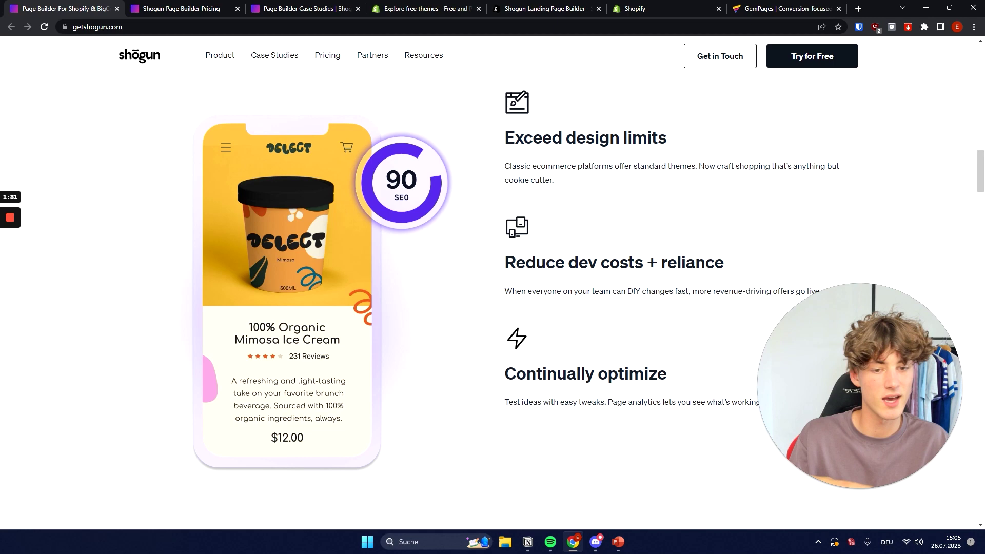
{"action": "left_click_drag", "start_coordinate": [515, 262], "coordinate": [666, 262]}
{"action": "left_click", "coordinate": [667, 263]}
{"action": "scroll", "coordinate": [659, 227], "scroll_direction": "down", "scroll_amount": 1}
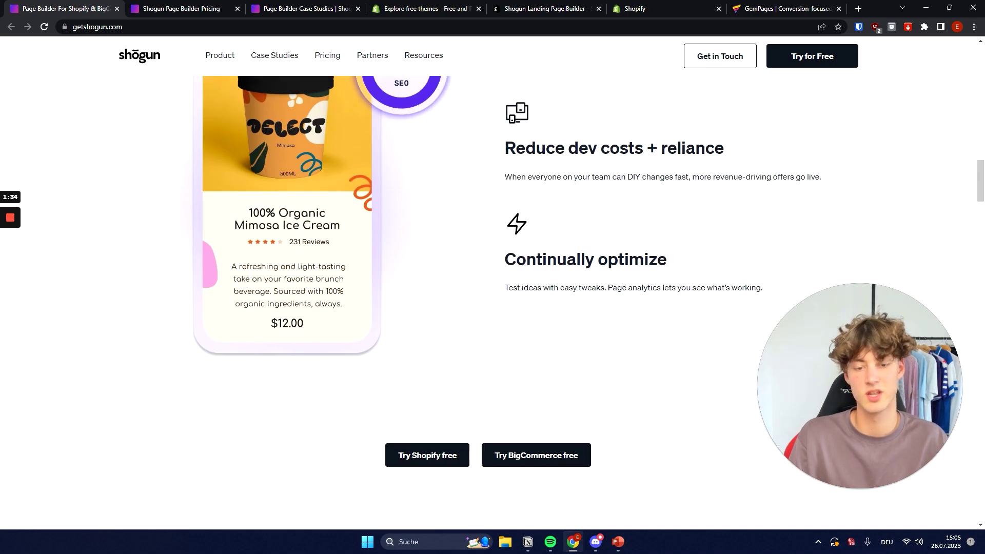
{"action": "left_click_drag", "start_coordinate": [525, 218], "coordinate": [666, 217]}
Scroll further down to the Klaviyo 'Collect more subscribers' section and its integrations.
{"action": "scroll", "coordinate": [659, 227], "scroll_direction": "down", "scroll_amount": 6}
{"action": "scroll", "coordinate": [669, 289], "scroll_direction": "down", "scroll_amount": 5}
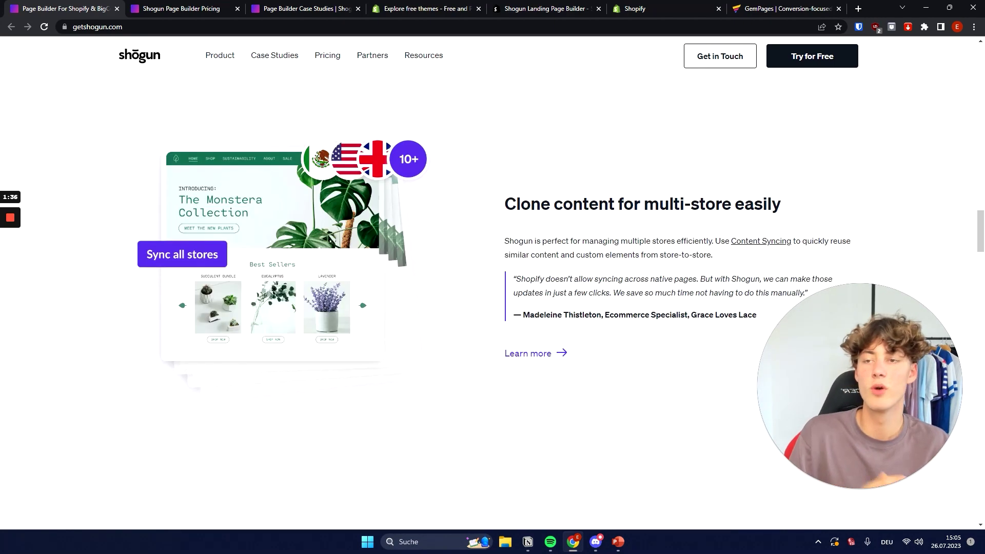
{"action": "scroll", "coordinate": [563, 233], "scroll_direction": "up", "scroll_amount": 2}
{"action": "scroll", "coordinate": [554, 221], "scroll_direction": "down", "scroll_amount": 1}
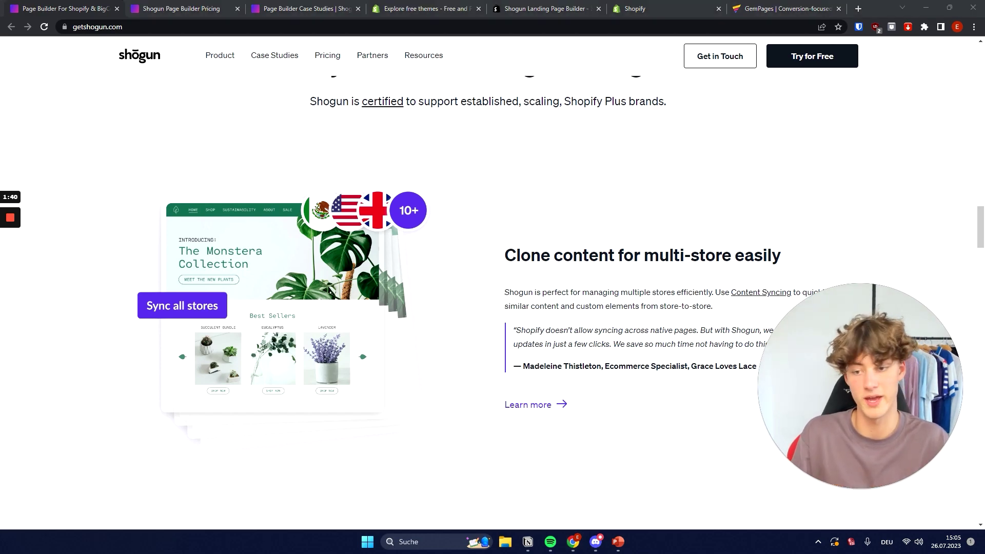
{"action": "scroll", "coordinate": [493, 297], "scroll_direction": "down", "scroll_amount": 6}
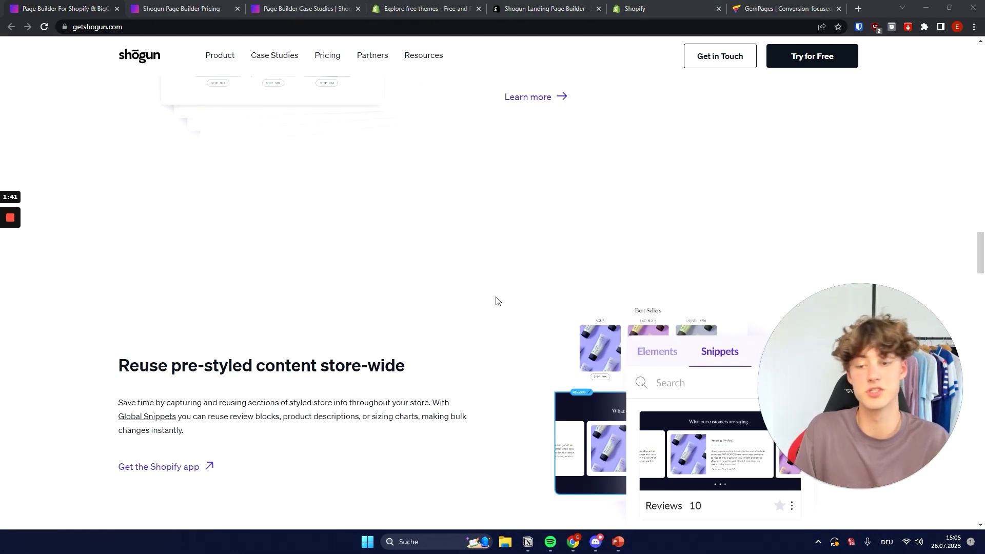
{"action": "middle_click", "coordinate": [508, 267]}
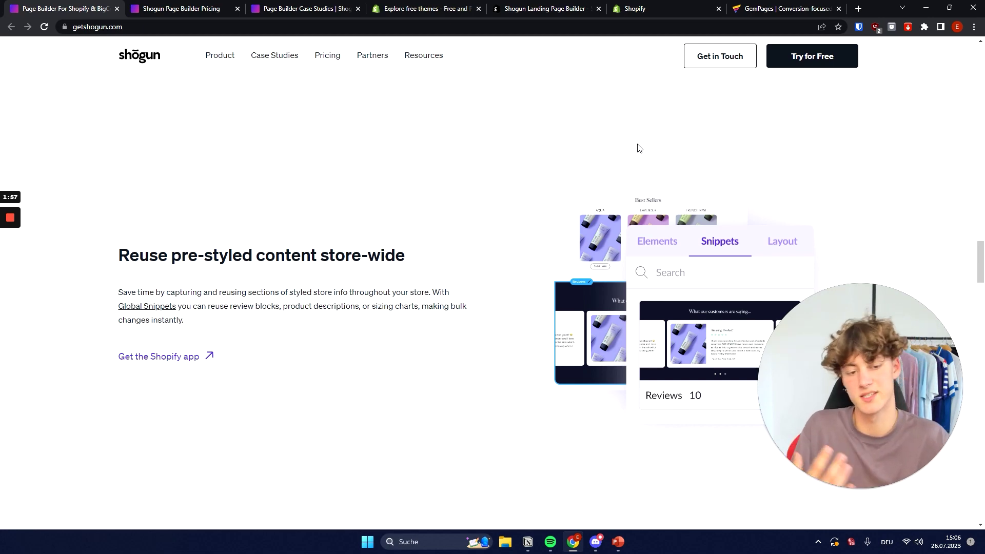
{"action": "scroll", "coordinate": [389, 133], "scroll_direction": "down", "scroll_amount": 7}
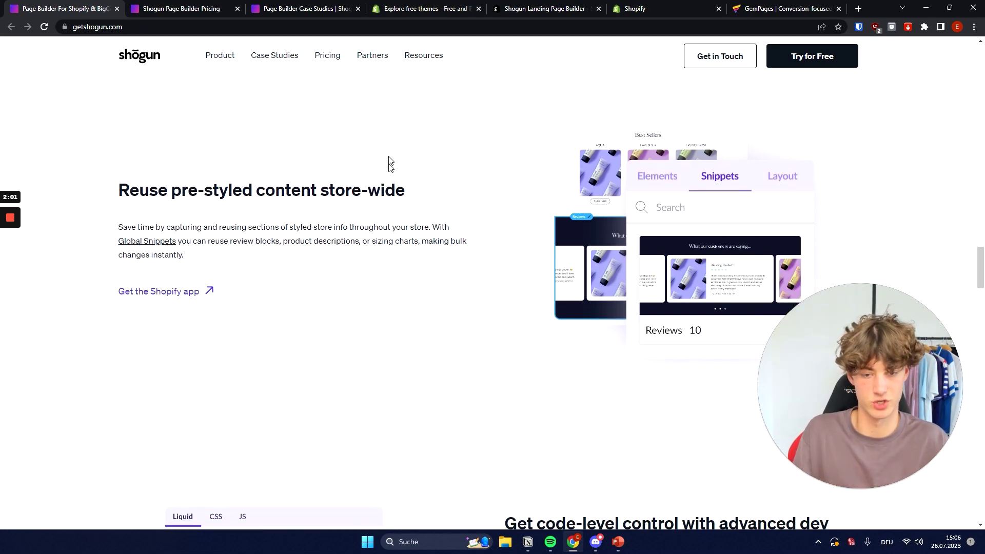
{"action": "scroll", "coordinate": [244, 179], "scroll_direction": "up", "scroll_amount": 5}
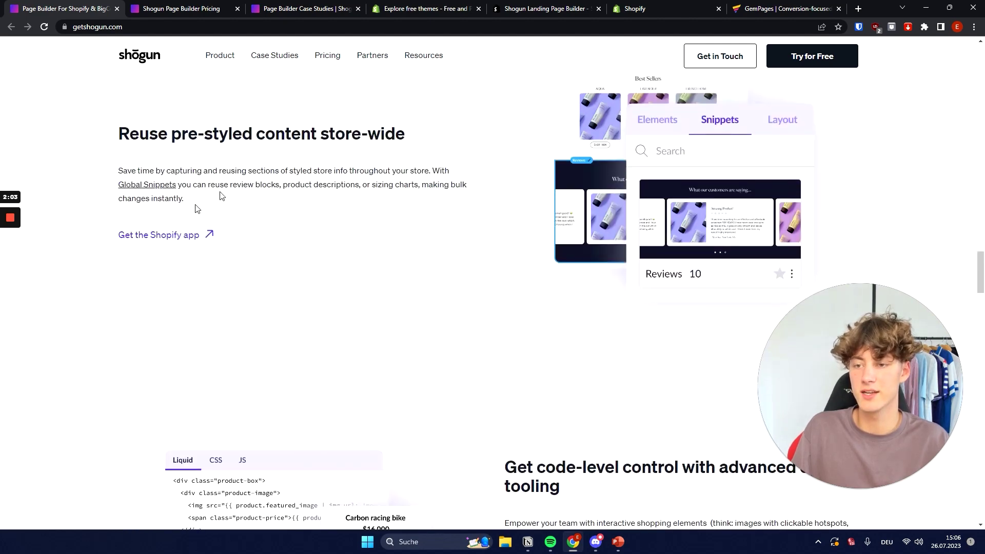
{"action": "scroll", "coordinate": [496, 156], "scroll_direction": "up", "scroll_amount": 1}
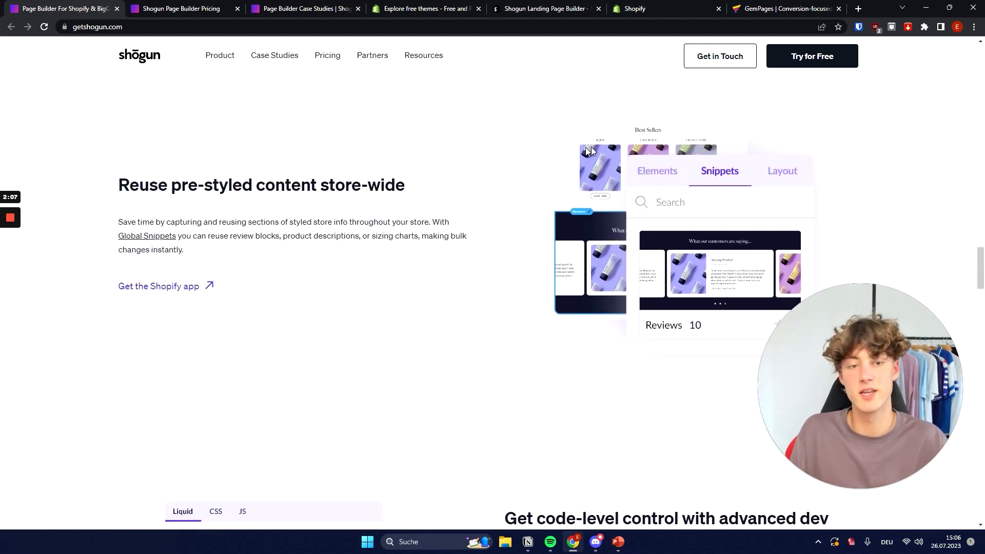
{"action": "scroll", "coordinate": [452, 234], "scroll_direction": "down", "scroll_amount": 6}
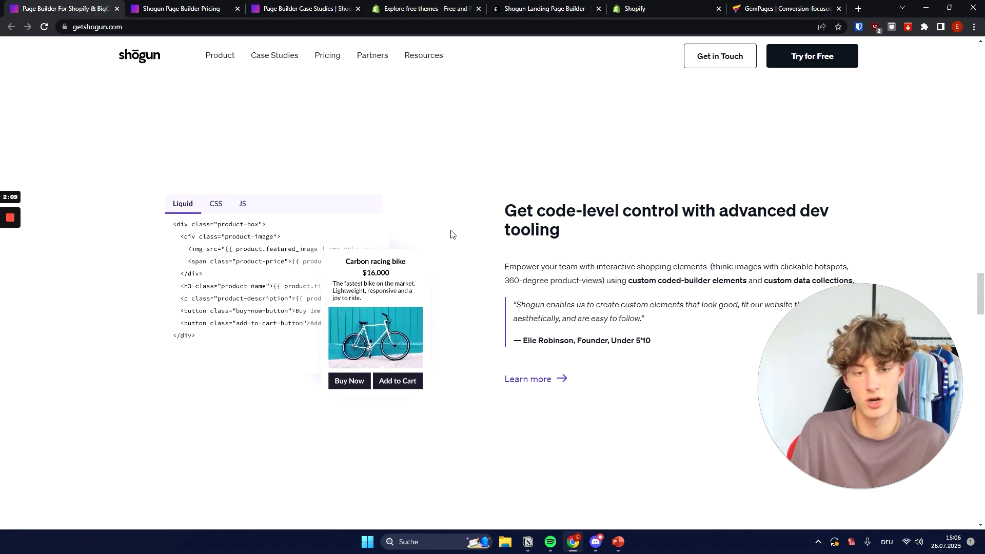
{"action": "scroll", "coordinate": [453, 234], "scroll_direction": "down", "scroll_amount": 8}
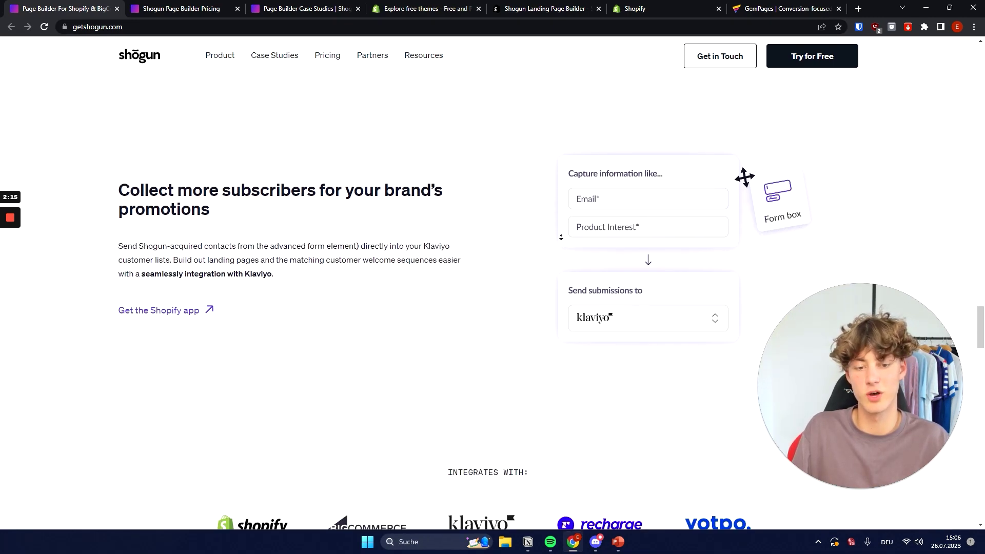
Highlight the subscribers heading, then scroll past the integrations logos to the Badgley Mischka testimonial.
{"action": "left_click_drag", "start_coordinate": [177, 175], "coordinate": [259, 195]}
{"action": "left_click", "coordinate": [259, 194]}
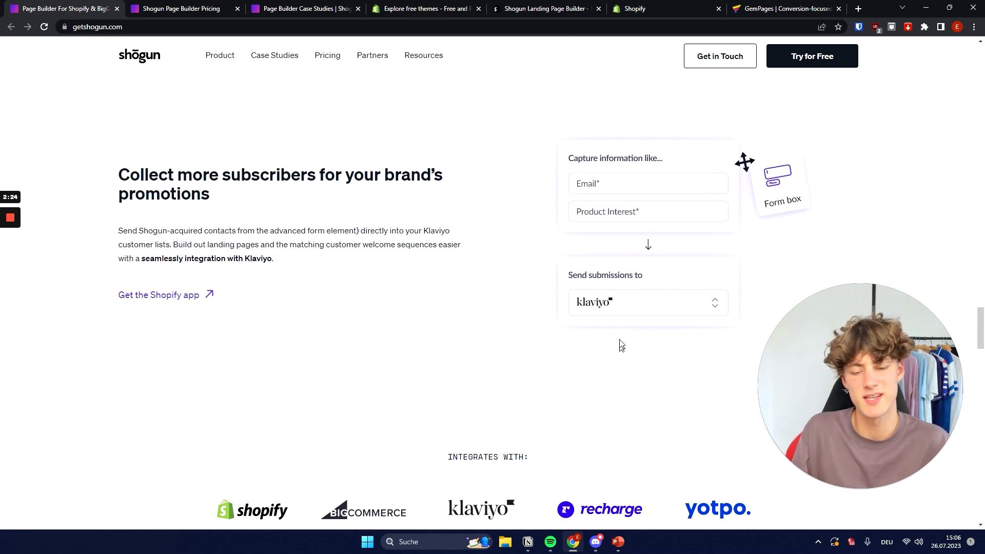
{"action": "scroll", "coordinate": [623, 331], "scroll_direction": "up", "scroll_amount": 1}
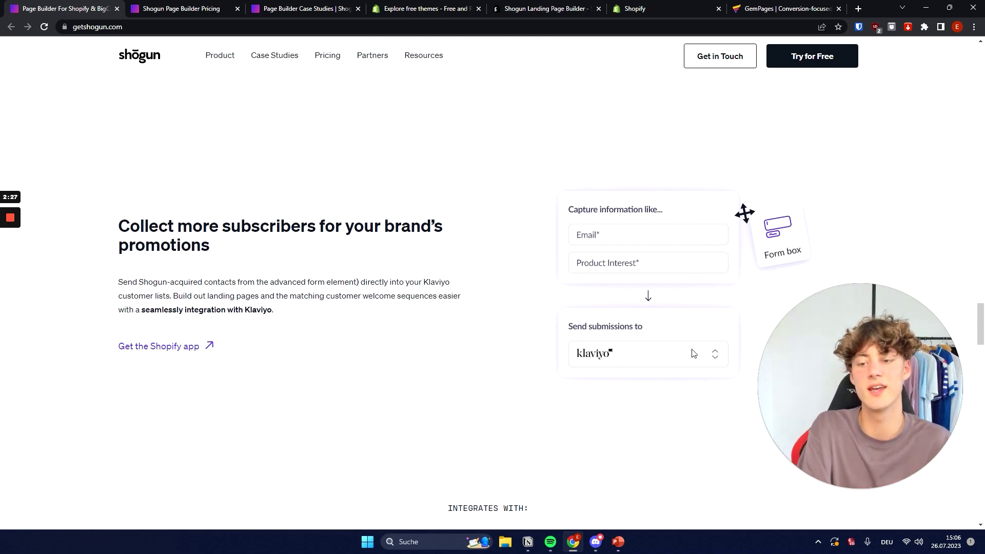
{"action": "scroll", "coordinate": [693, 354], "scroll_direction": "down", "scroll_amount": 2}
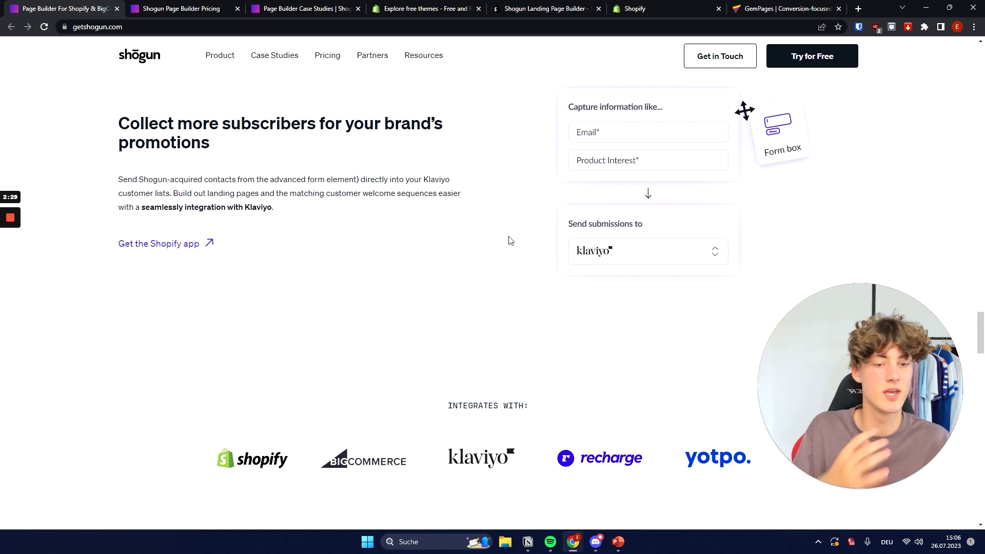
{"action": "scroll", "coordinate": [380, 226], "scroll_direction": "down", "scroll_amount": 5}
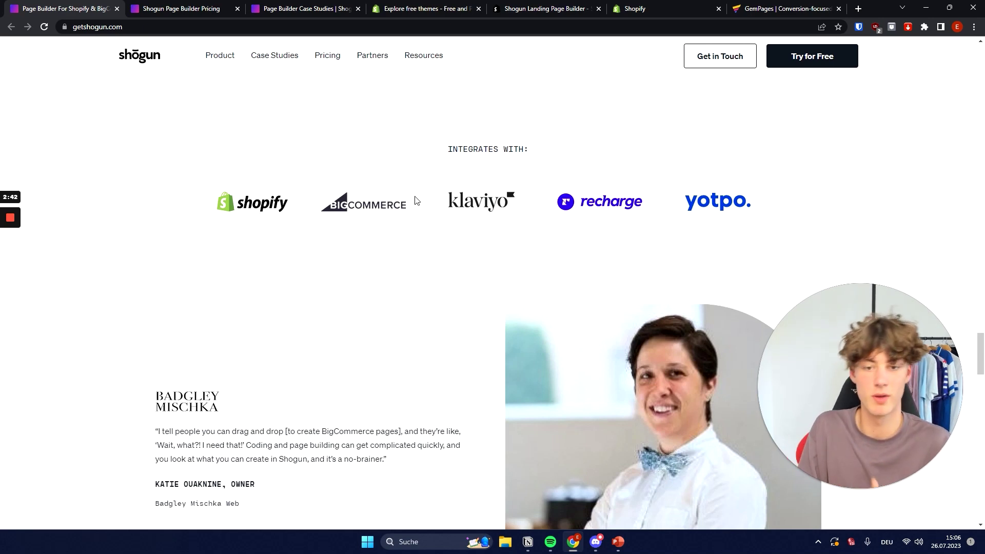
{"action": "left_click_drag", "start_coordinate": [484, 253], "coordinate": [508, 242]}
{"action": "scroll", "coordinate": [487, 231], "scroll_direction": "up", "scroll_amount": 4}
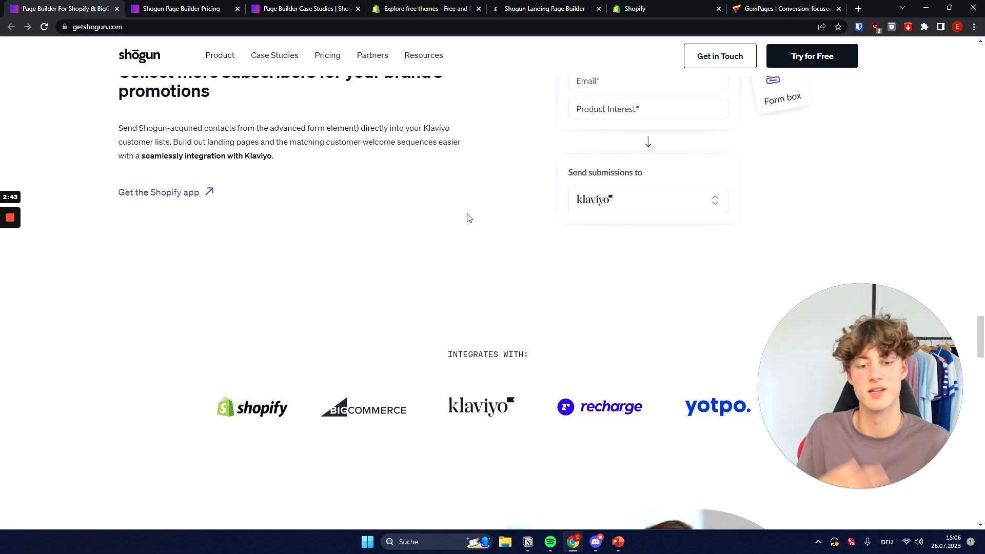
{"action": "scroll", "coordinate": [466, 215], "scroll_direction": "down", "scroll_amount": 3}
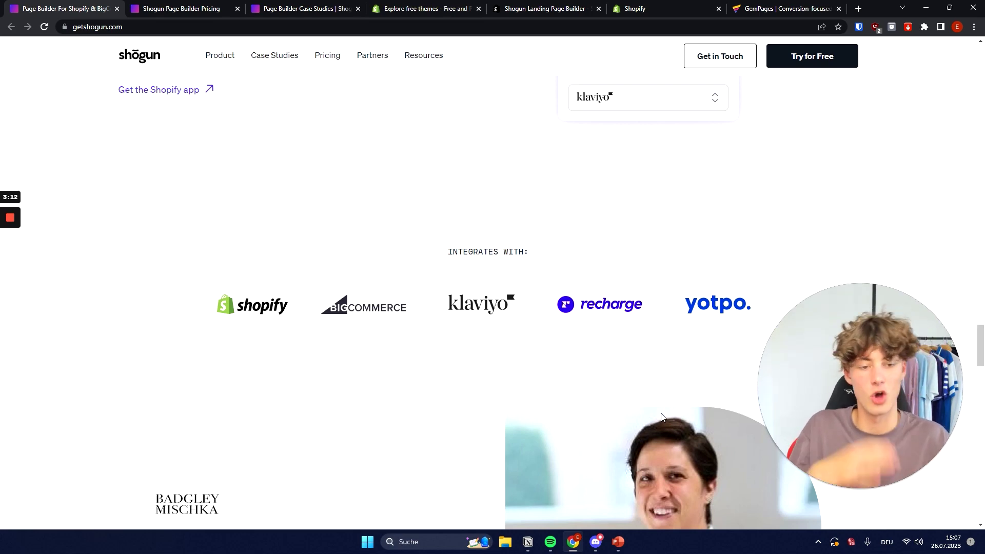
{"action": "scroll", "coordinate": [441, 464], "scroll_direction": "down", "scroll_amount": 6}
{"action": "middle_click", "coordinate": [403, 385]}
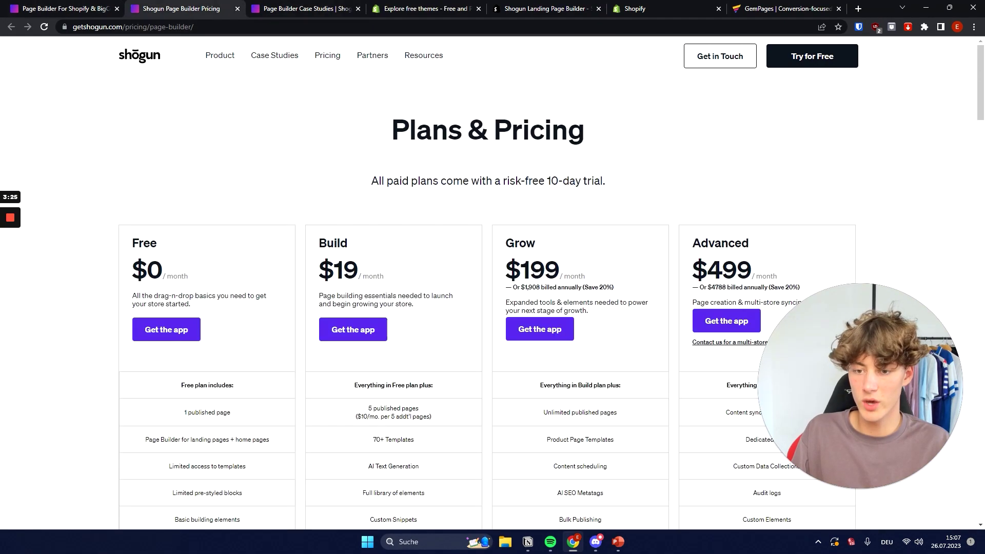
Review the Free plan, highlighting its $0 monthly price and its 1 published page.
{"action": "scroll", "coordinate": [401, 193], "scroll_direction": "down", "scroll_amount": 2}
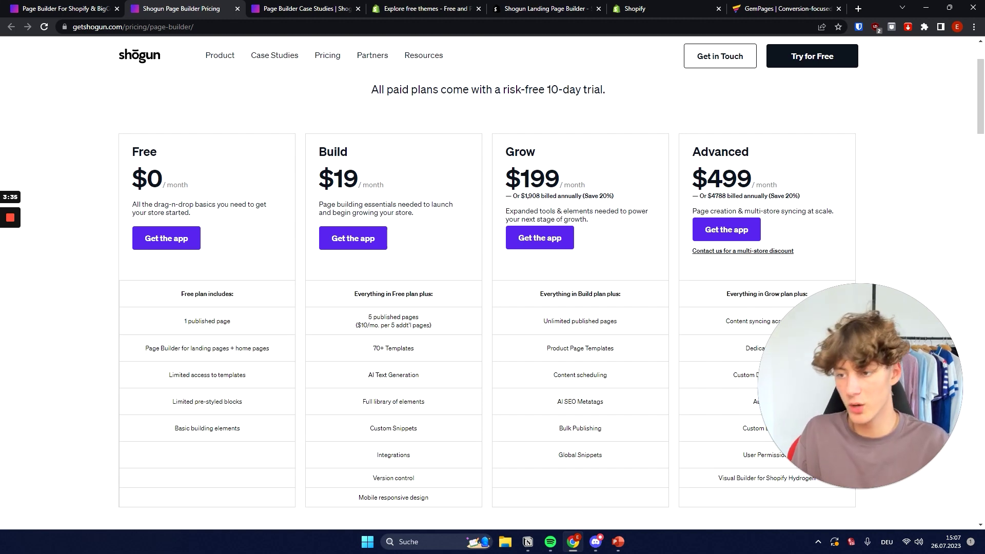
{"action": "left_click_drag", "start_coordinate": [130, 146], "coordinate": [227, 195]}
{"action": "left_click", "coordinate": [230, 191]}
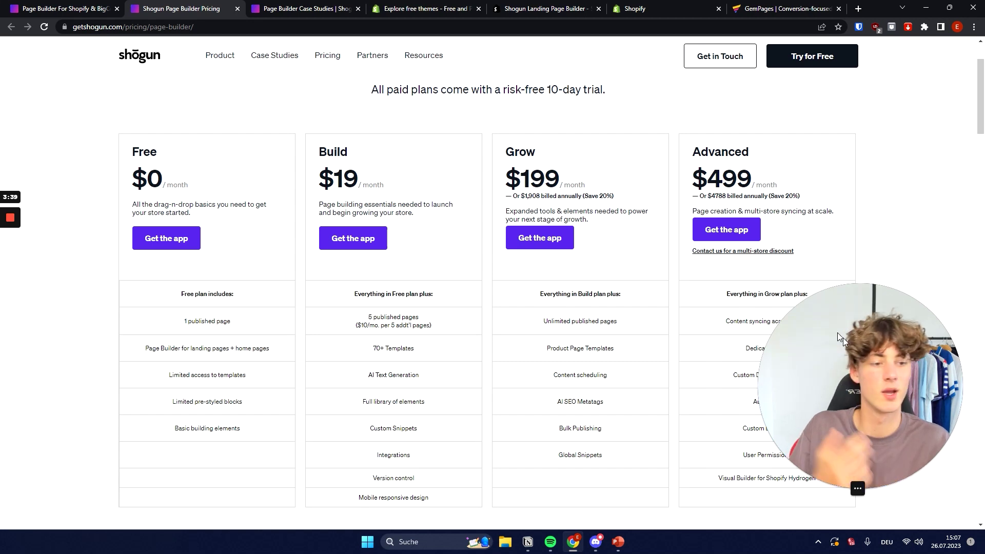
{"action": "left_click_drag", "start_coordinate": [842, 338], "coordinate": [865, 320]}
{"action": "left_click_drag", "start_coordinate": [936, 334], "coordinate": [974, 355]}
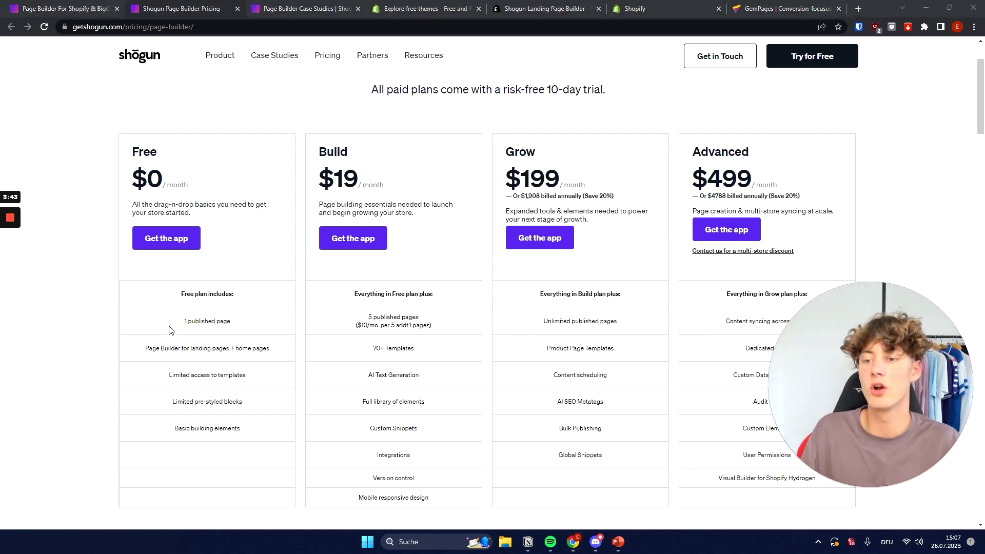
{"action": "left_click_drag", "start_coordinate": [170, 330], "coordinate": [245, 331]}
{"action": "left_click", "coordinate": [243, 330]}
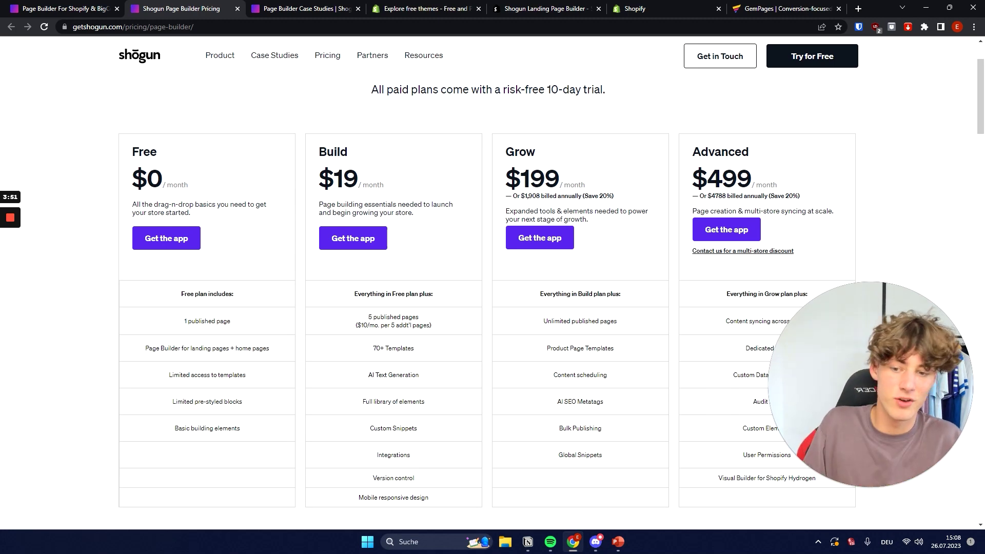
{"action": "scroll", "coordinate": [216, 228], "scroll_direction": "down", "scroll_amount": 2}
{"action": "scroll", "coordinate": [216, 227], "scroll_direction": "up", "scroll_amount": 3}
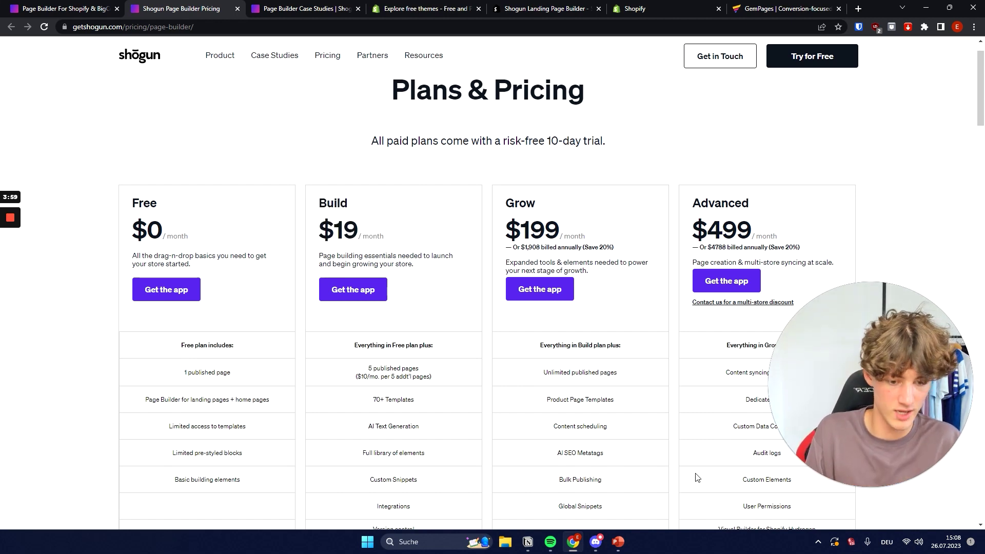
{"action": "left_click", "coordinate": [548, 535]}
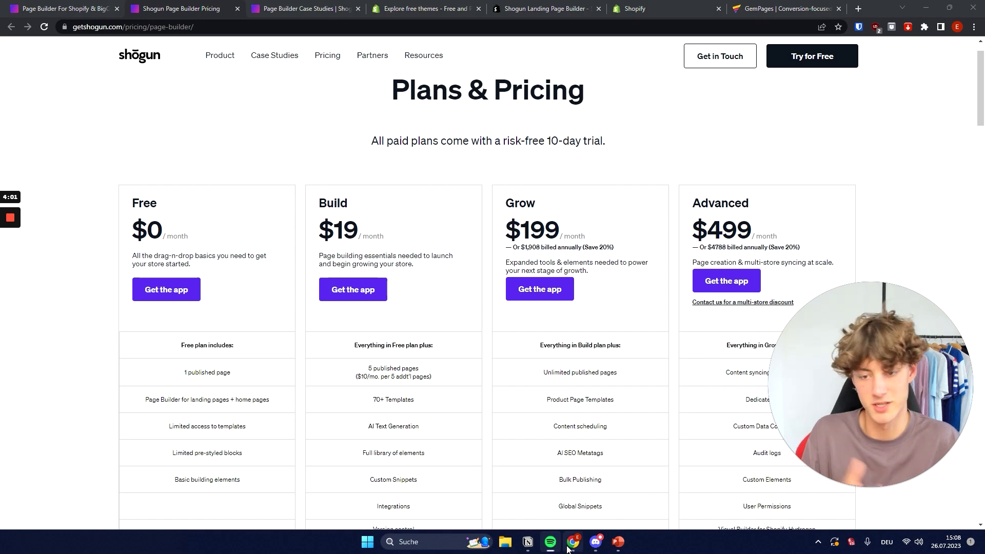
{"action": "left_click", "coordinate": [568, 548]}
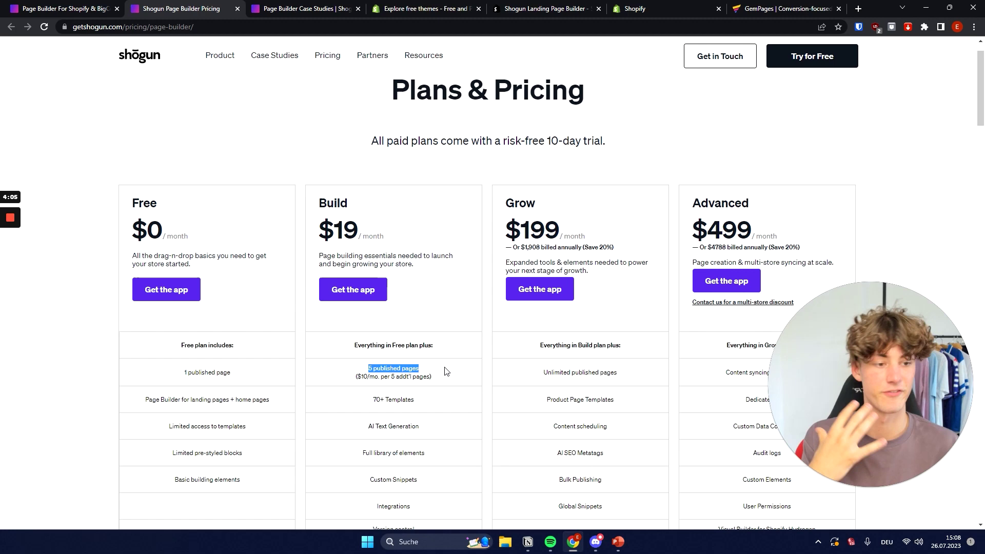
Scroll on to the Build plan and highlight its $19 monthly price alongside the other plan prices.
{"action": "scroll", "coordinate": [433, 371], "scroll_direction": "down", "scroll_amount": 2}
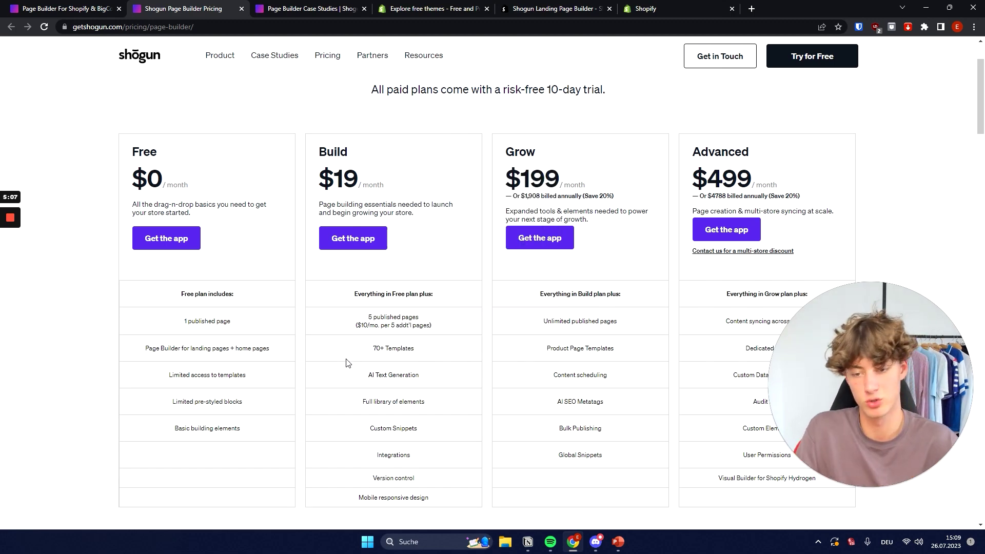
{"action": "scroll", "coordinate": [347, 363], "scroll_direction": "down", "scroll_amount": 2}
{"action": "scroll", "coordinate": [420, 297], "scroll_direction": "up", "scroll_amount": 3}
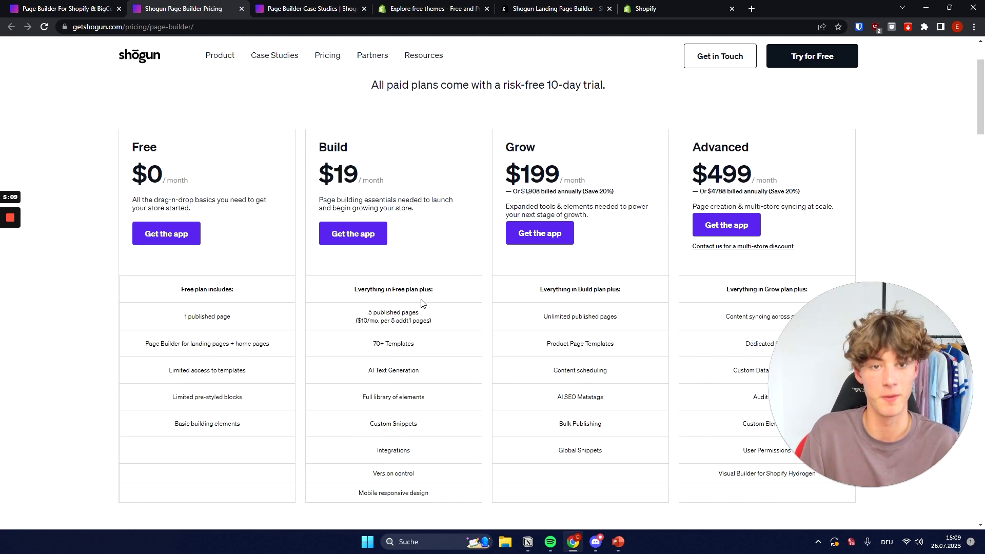
{"action": "scroll", "coordinate": [634, 268], "scroll_direction": "down", "scroll_amount": 1}
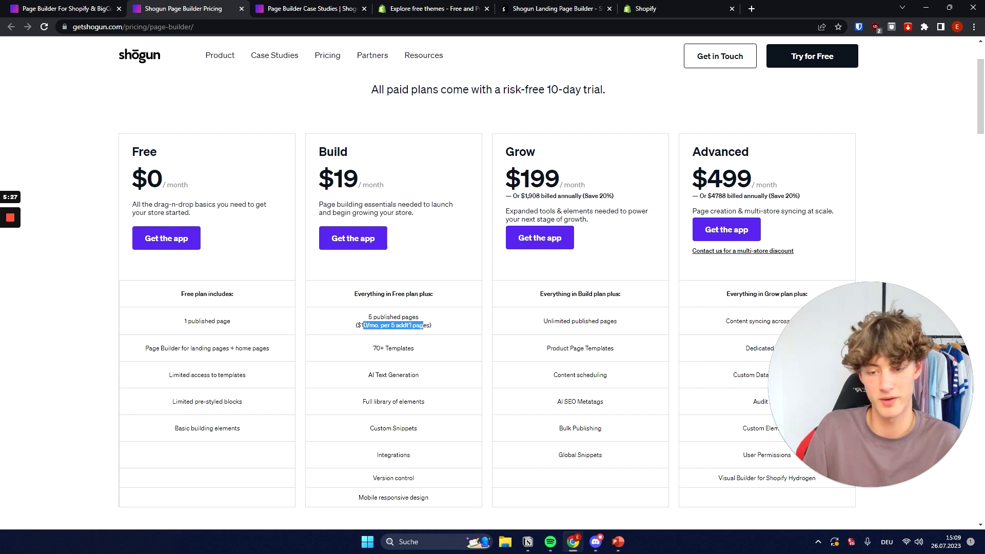
{"action": "left_click", "coordinate": [385, 334]}
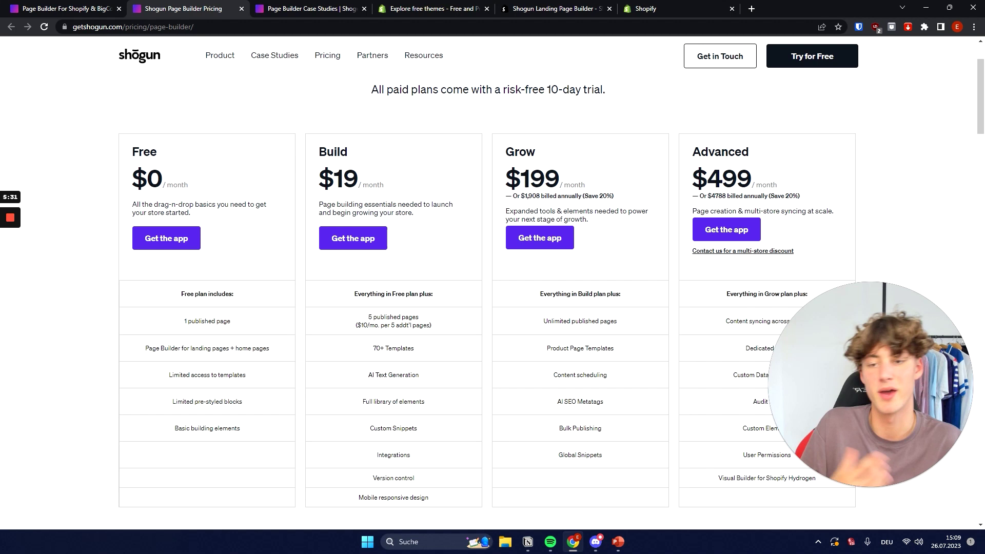
{"action": "left_click_drag", "start_coordinate": [315, 177], "coordinate": [472, 161]}
{"action": "left_click", "coordinate": [531, 163]}
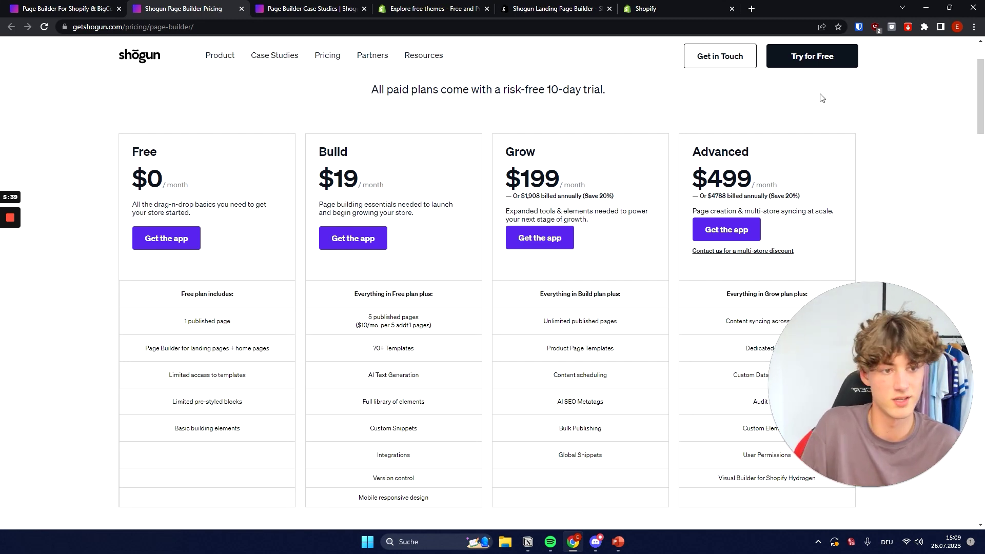
{"action": "left_click_drag", "start_coordinate": [438, 156], "coordinate": [576, 180]}
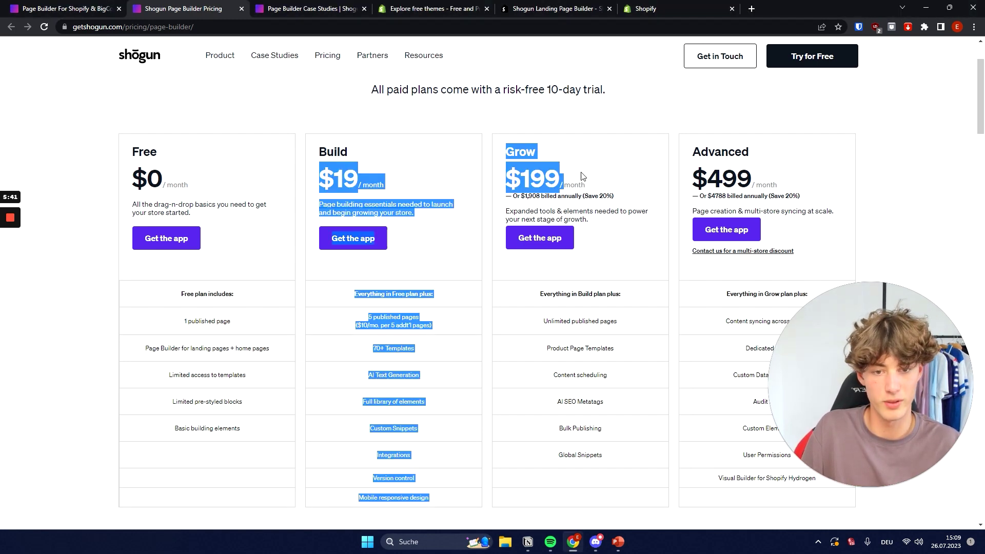
{"action": "left_click_drag", "start_coordinate": [682, 147], "coordinate": [754, 184]}
Highlight the Advanced plan's $499 price and its Shopify Hydrogen feature.
{"action": "scroll", "coordinate": [623, 241], "scroll_direction": "down", "scroll_amount": 3}
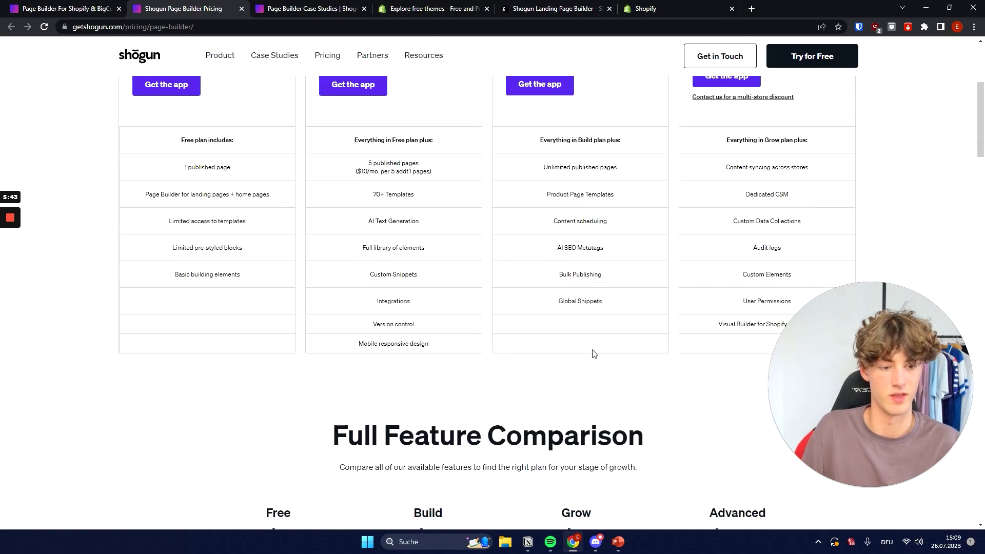
{"action": "scroll", "coordinate": [630, 318], "scroll_direction": "down", "scroll_amount": 2}
{"action": "scroll", "coordinate": [676, 302], "scroll_direction": "up", "scroll_amount": 6}
{"action": "scroll", "coordinate": [684, 321], "scroll_direction": "down", "scroll_amount": 3}
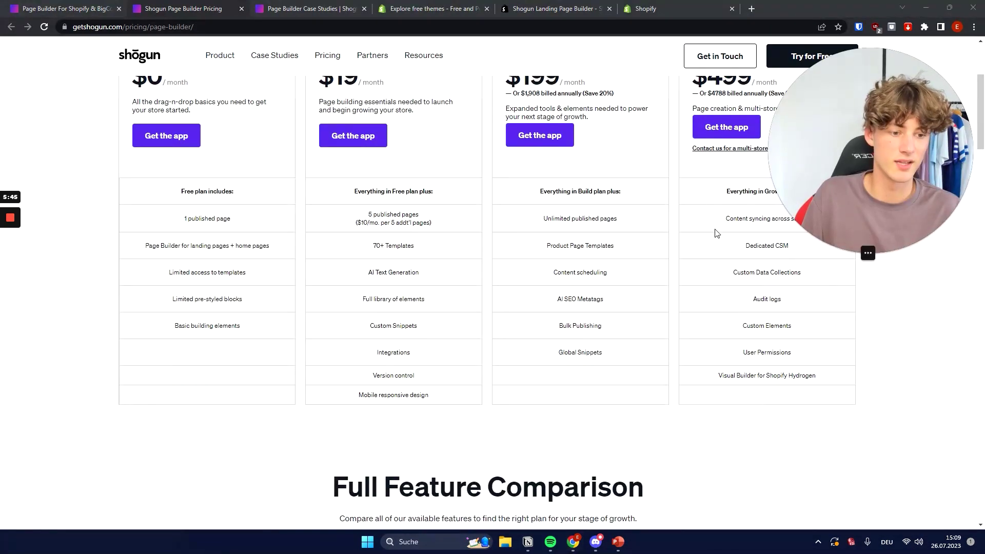
{"action": "scroll", "coordinate": [610, 329], "scroll_direction": "up", "scroll_amount": 2}
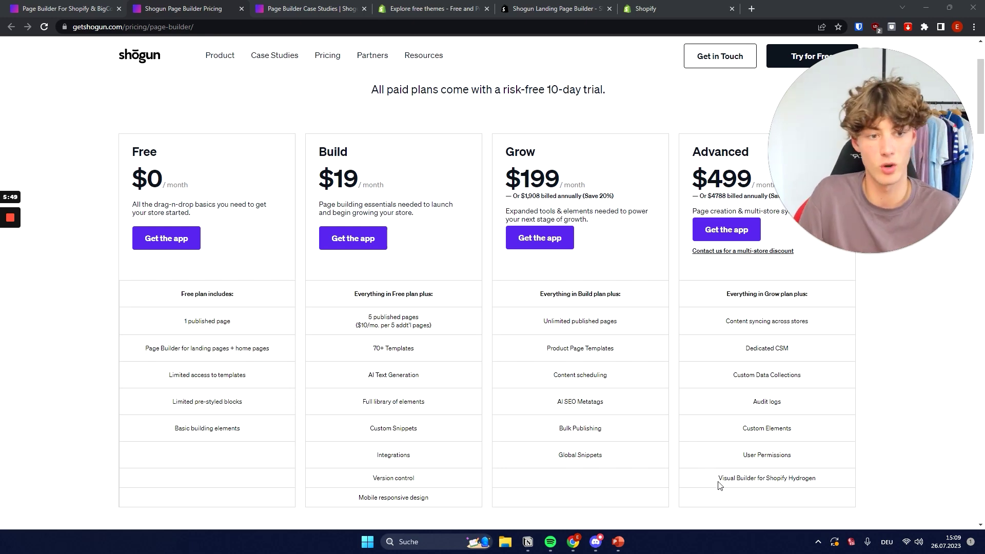
{"action": "left_click_drag", "start_coordinate": [694, 146], "coordinate": [752, 189]}
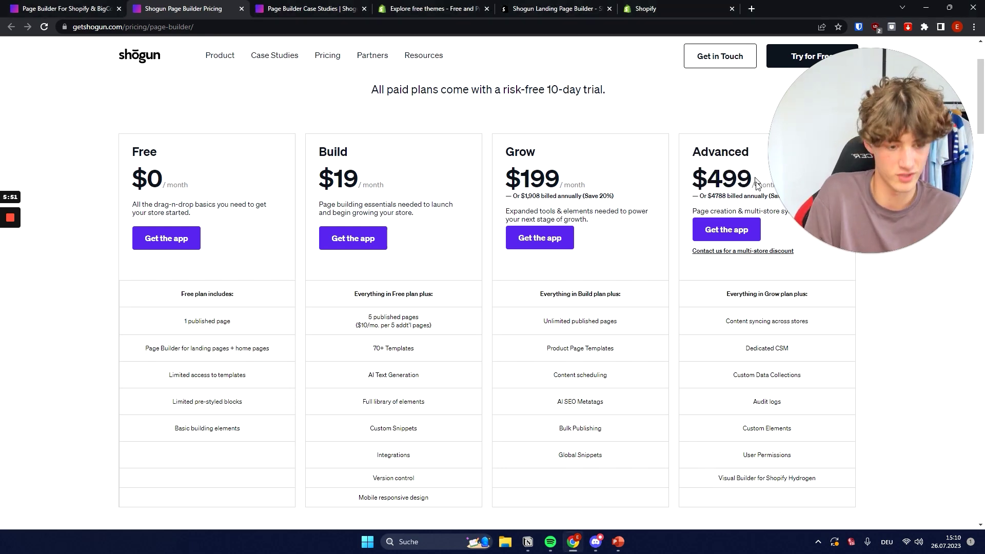
{"action": "scroll", "coordinate": [749, 431], "scroll_direction": "down", "scroll_amount": 1}
{"action": "left_click_drag", "start_coordinate": [711, 427], "coordinate": [777, 430]}
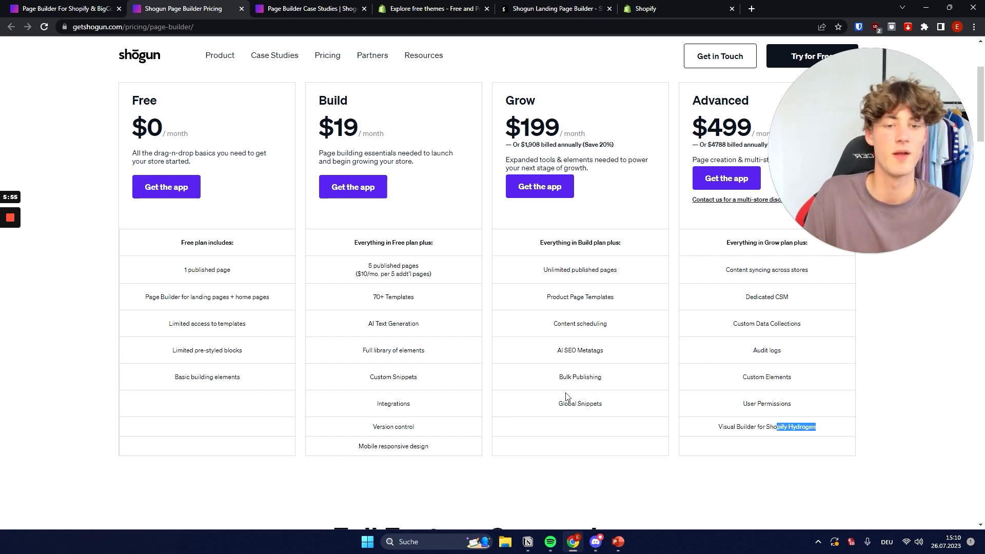
{"action": "scroll", "coordinate": [567, 403], "scroll_direction": "up", "scroll_amount": 1}
{"action": "left_click", "coordinate": [567, 174]}
{"action": "scroll", "coordinate": [641, 252], "scroll_direction": "down", "scroll_amount": 2}
{"action": "scroll", "coordinate": [641, 252], "scroll_direction": "up", "scroll_amount": 1}
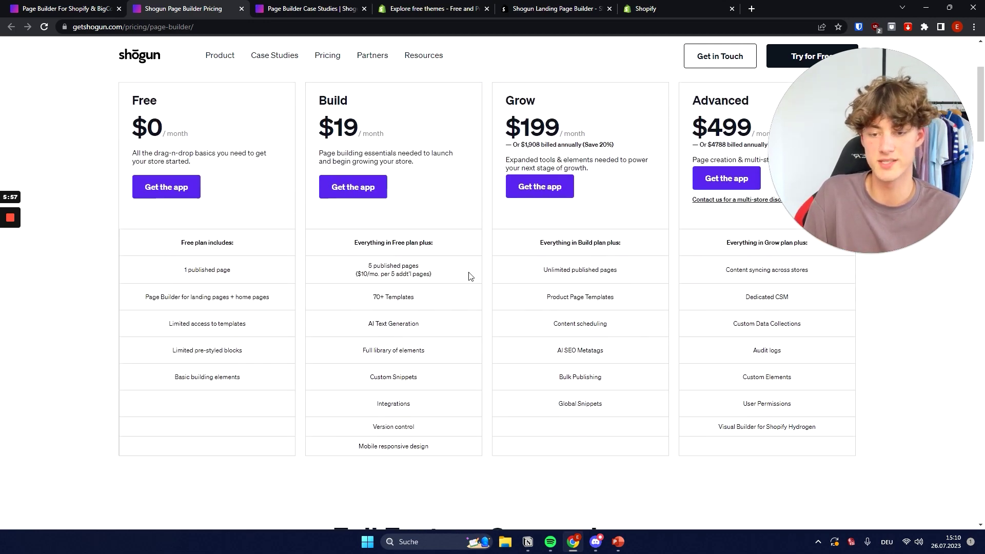
Select the Free plan's description and features, then scroll down toward the Full Feature Comparison.
{"action": "left_click_drag", "start_coordinate": [133, 153], "coordinate": [402, 110]}
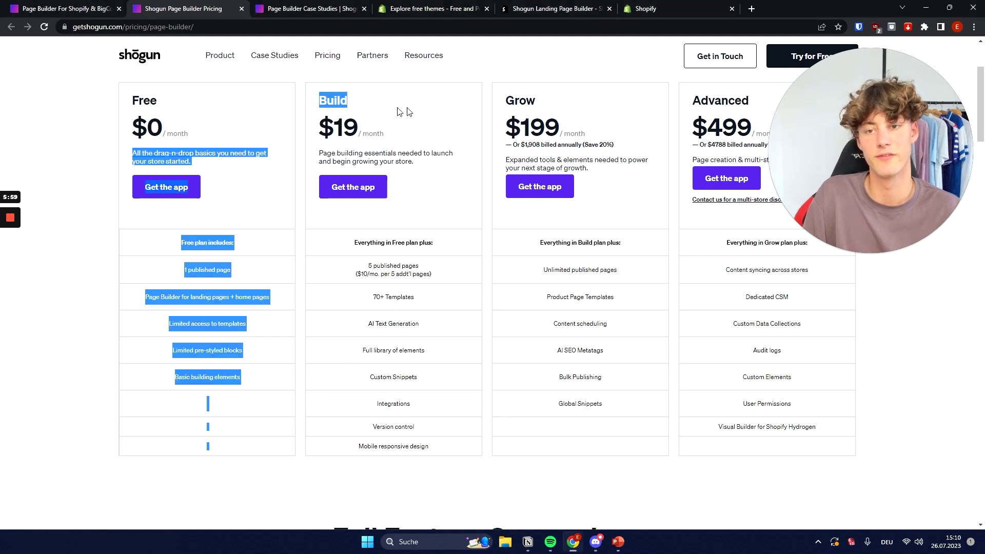
{"action": "left_click", "coordinate": [407, 125]}
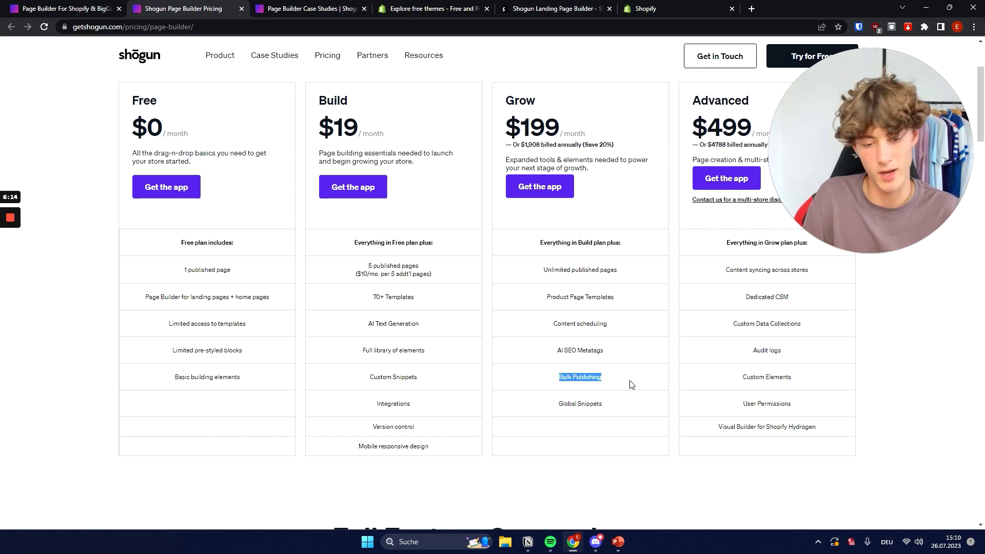
{"action": "scroll", "coordinate": [689, 405], "scroll_direction": "down", "scroll_amount": 7}
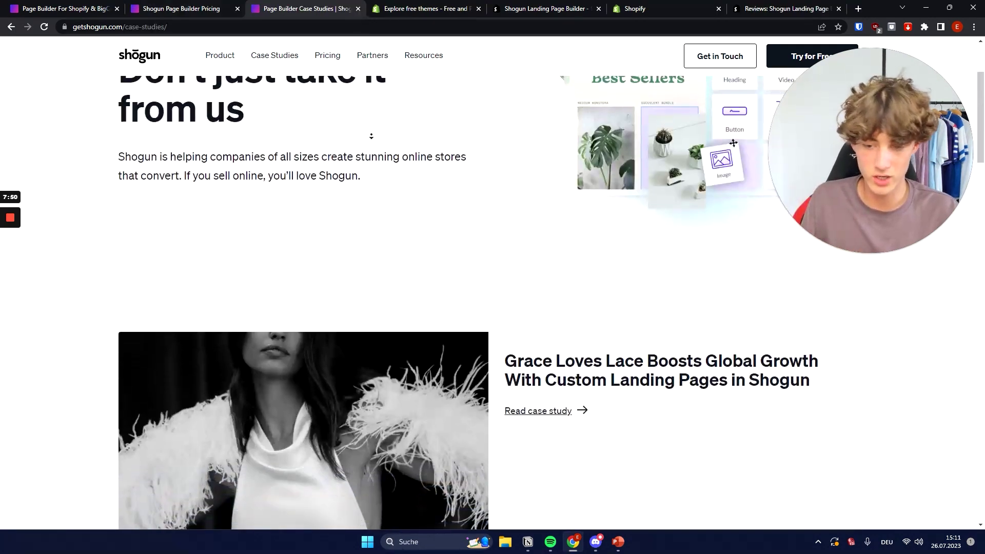
{"action": "scroll", "coordinate": [377, 146], "scroll_direction": "down", "scroll_amount": 5}
{"action": "scroll", "coordinate": [377, 146], "scroll_direction": "down", "scroll_amount": 10}
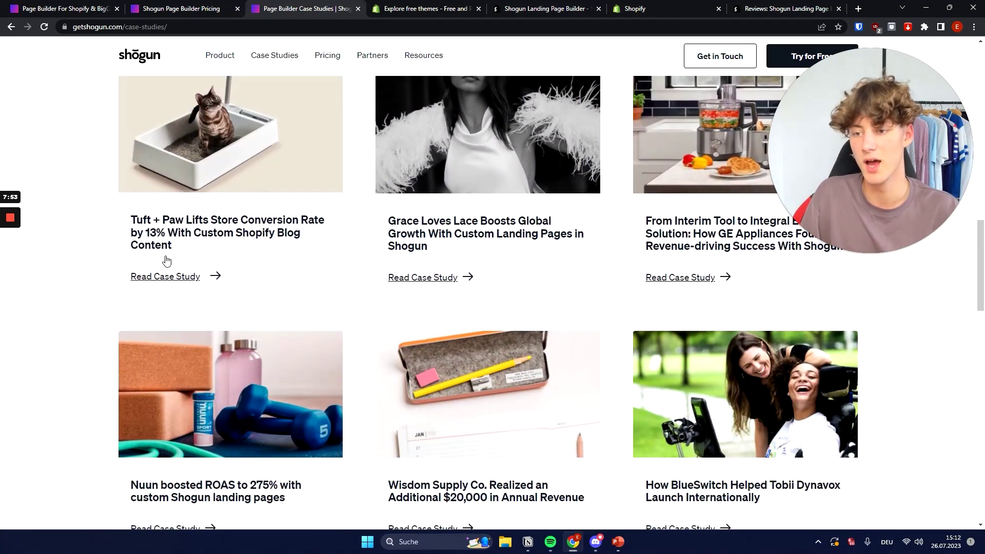
{"action": "scroll", "coordinate": [177, 245], "scroll_direction": "down", "scroll_amount": 4}
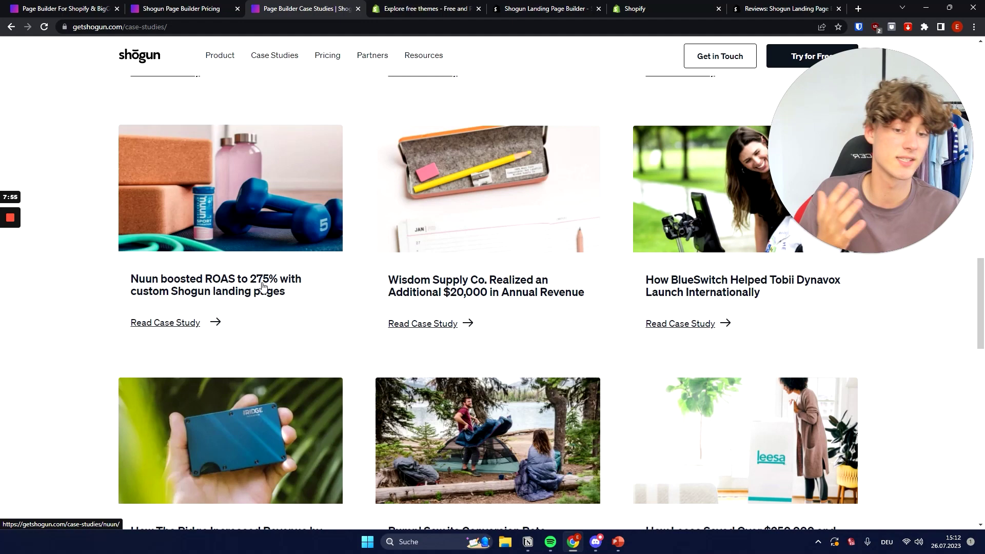
{"action": "scroll", "coordinate": [262, 285], "scroll_direction": "down", "scroll_amount": 1}
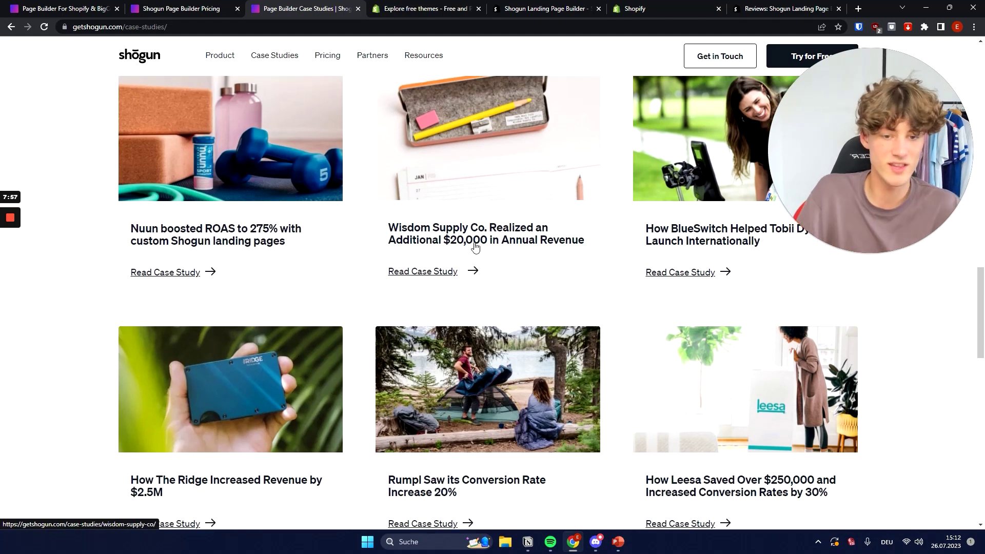
{"action": "scroll", "coordinate": [506, 237], "scroll_direction": "down", "scroll_amount": 2}
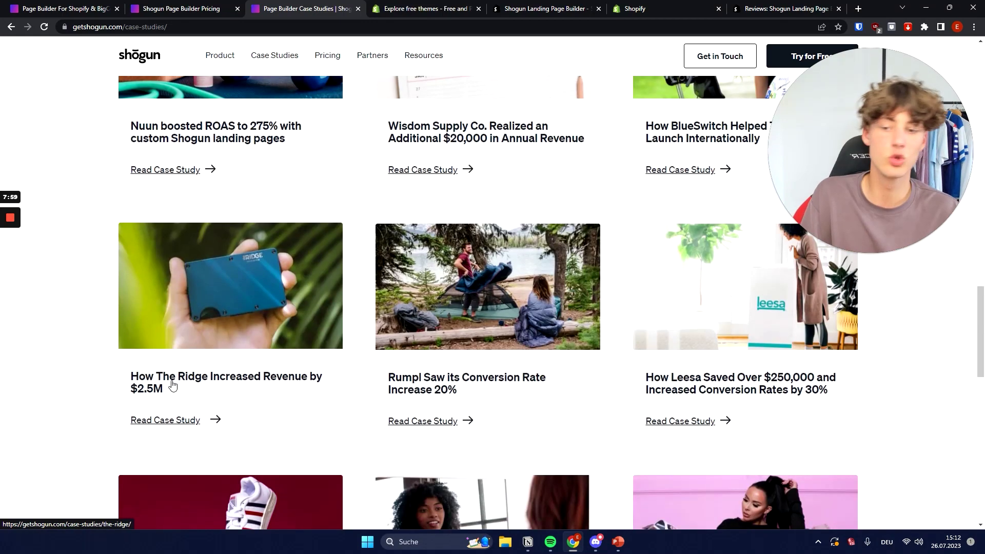
{"action": "scroll", "coordinate": [161, 405], "scroll_direction": "down", "scroll_amount": 4}
{"action": "scroll", "coordinate": [319, 184], "scroll_direction": "down", "scroll_amount": 2}
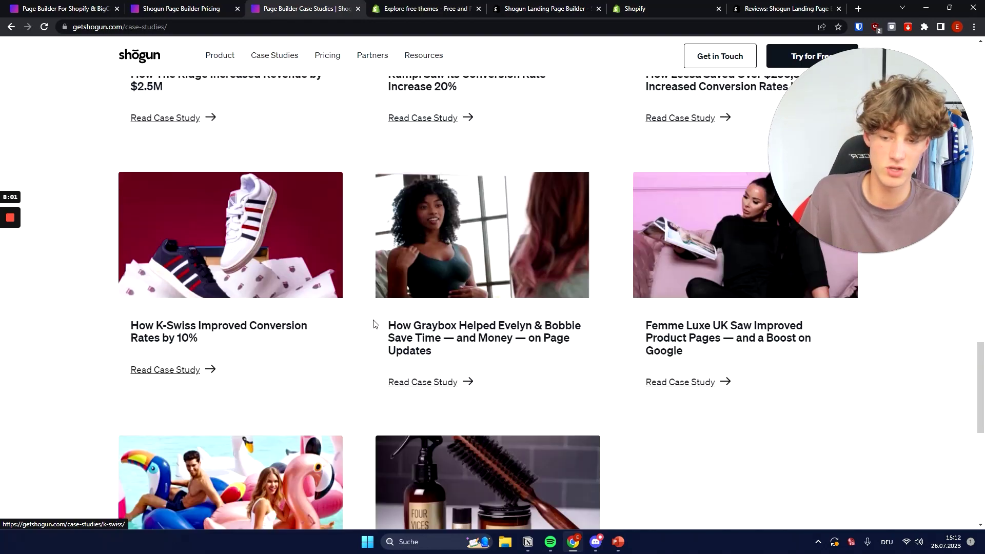
{"action": "scroll", "coordinate": [521, 230], "scroll_direction": "up", "scroll_amount": 3}
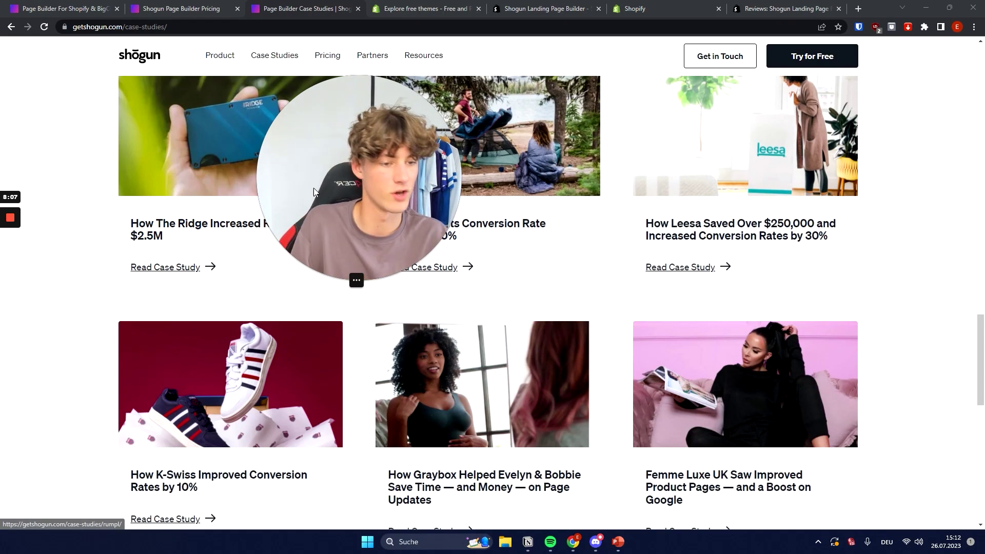
{"action": "left_click_drag", "start_coordinate": [312, 188], "coordinate": [838, 420]}
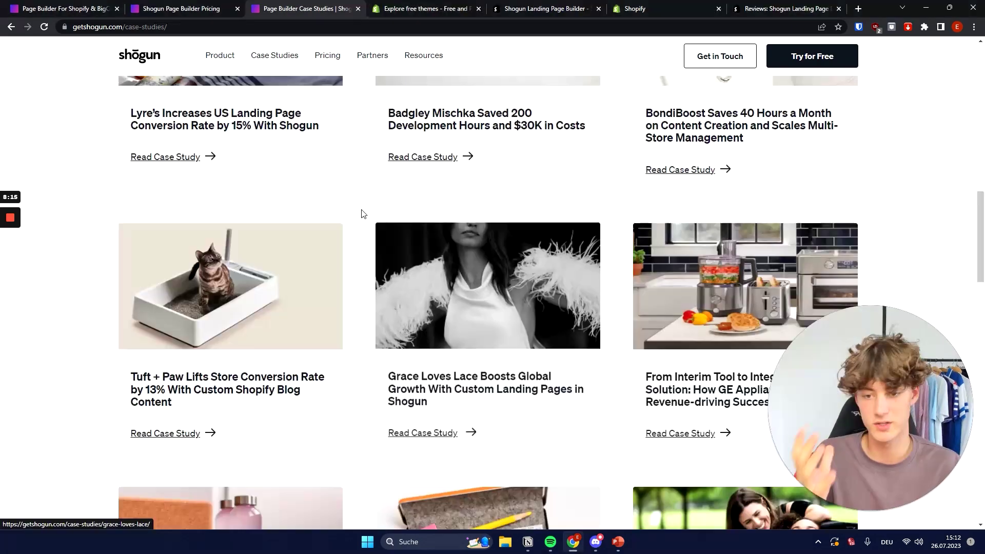
{"action": "scroll", "coordinate": [363, 213], "scroll_direction": "down", "scroll_amount": 5}
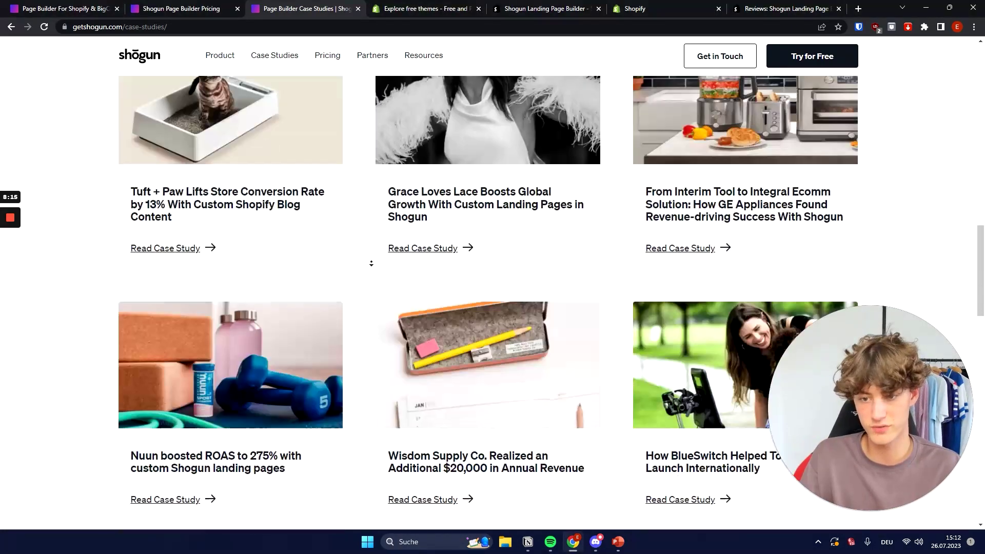
{"action": "scroll", "coordinate": [369, 259], "scroll_direction": "up", "scroll_amount": 10}
{"action": "scroll", "coordinate": [369, 270], "scroll_direction": "down", "scroll_amount": 10}
{"action": "scroll", "coordinate": [369, 270], "scroll_direction": "up", "scroll_amount": 20}
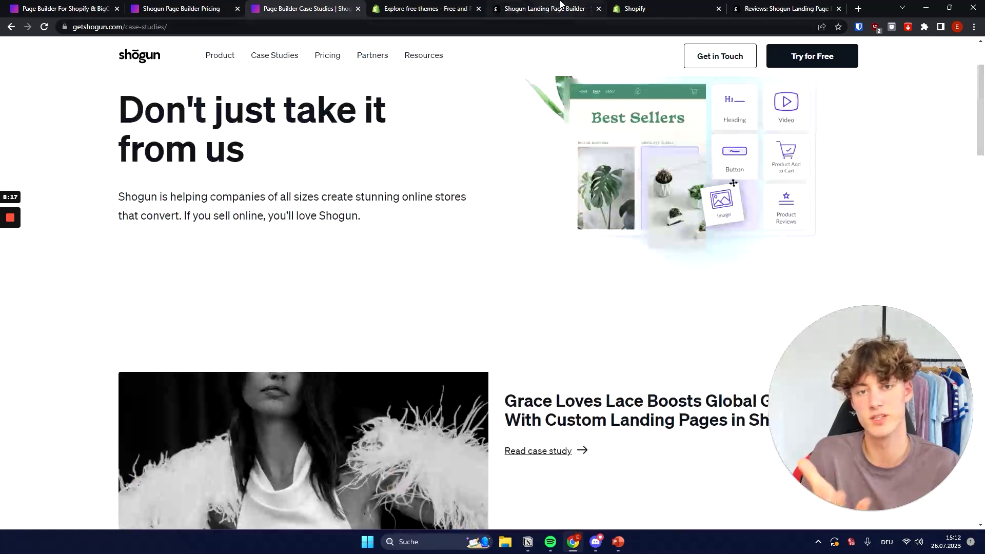
Switch to the Shogun Landing Page Builder listing and check its 4.8 rating.
{"action": "left_click", "coordinate": [543, 8]}
{"action": "triple_click", "coordinate": [123, 198]}
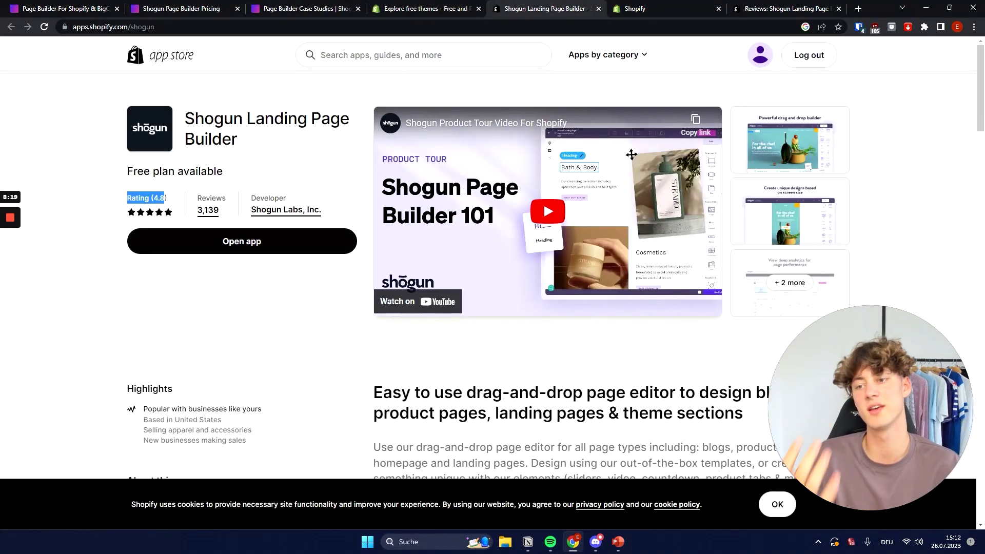
{"action": "left_click", "coordinate": [115, 164]}
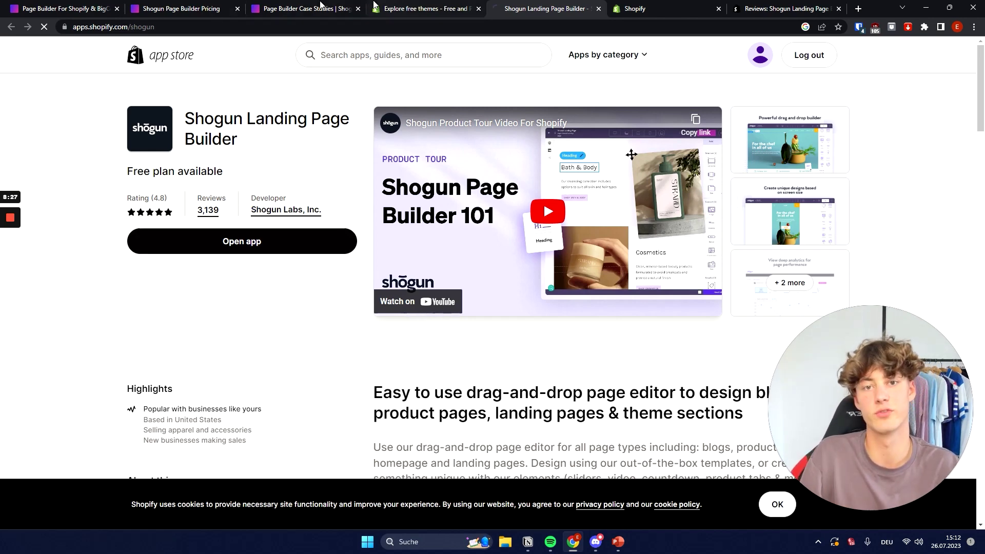
Reload the listing, add the Shogun app, and move to the store's install page.
{"action": "key", "text": "F5"}
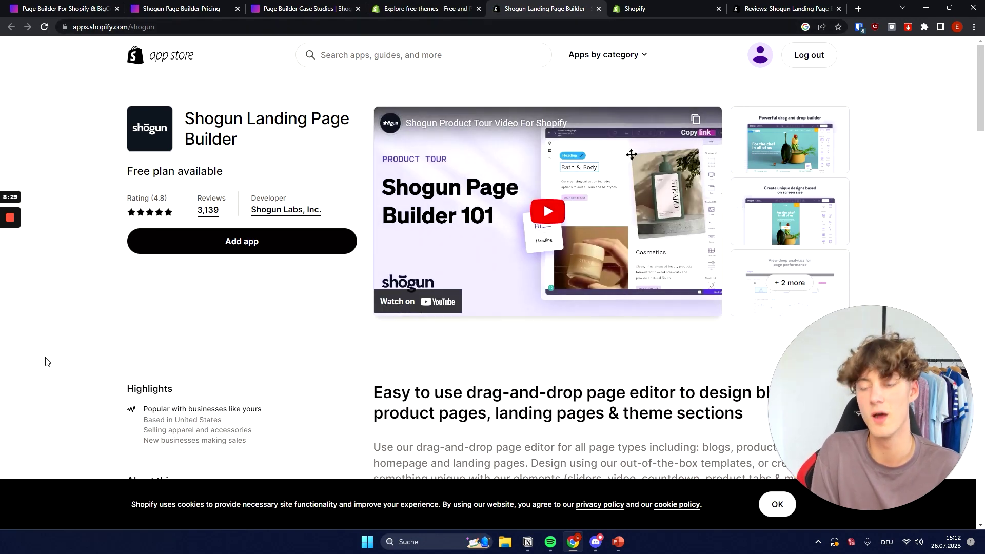
{"action": "left_click", "coordinate": [237, 251]}
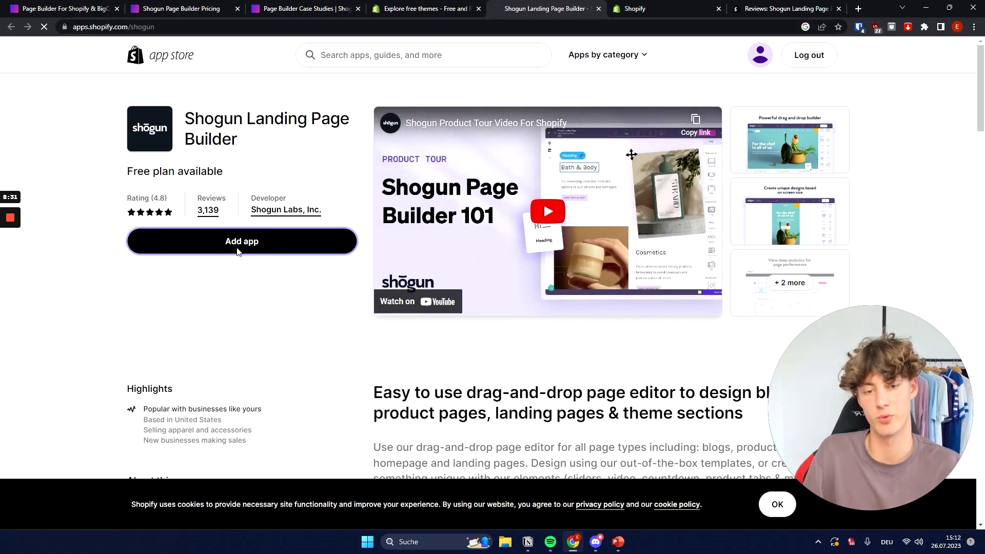
{"action": "left_click_drag", "start_coordinate": [191, 5], "coordinate": [210, 4]}
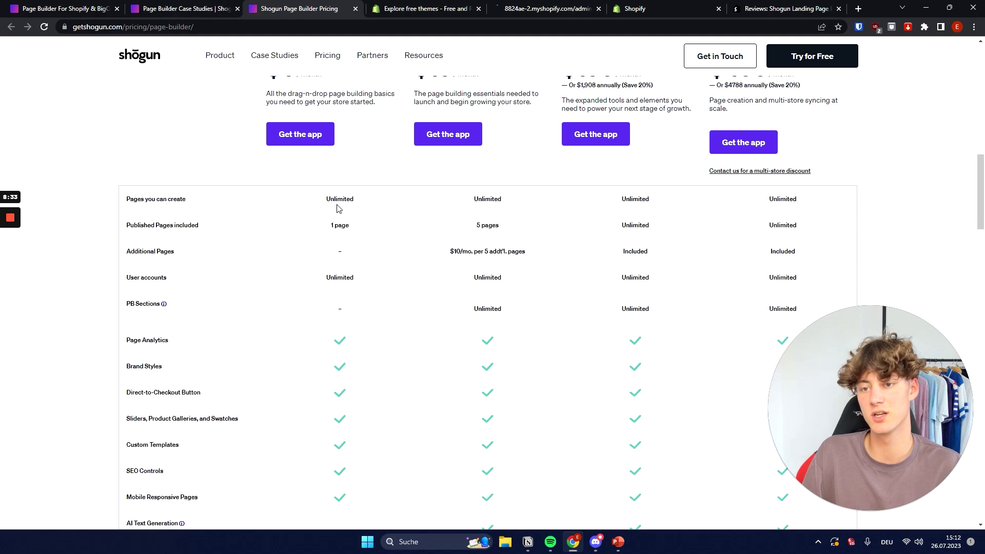
{"action": "scroll", "coordinate": [337, 208], "scroll_direction": "up", "scroll_amount": 6}
{"action": "left_click", "coordinate": [509, 5]}
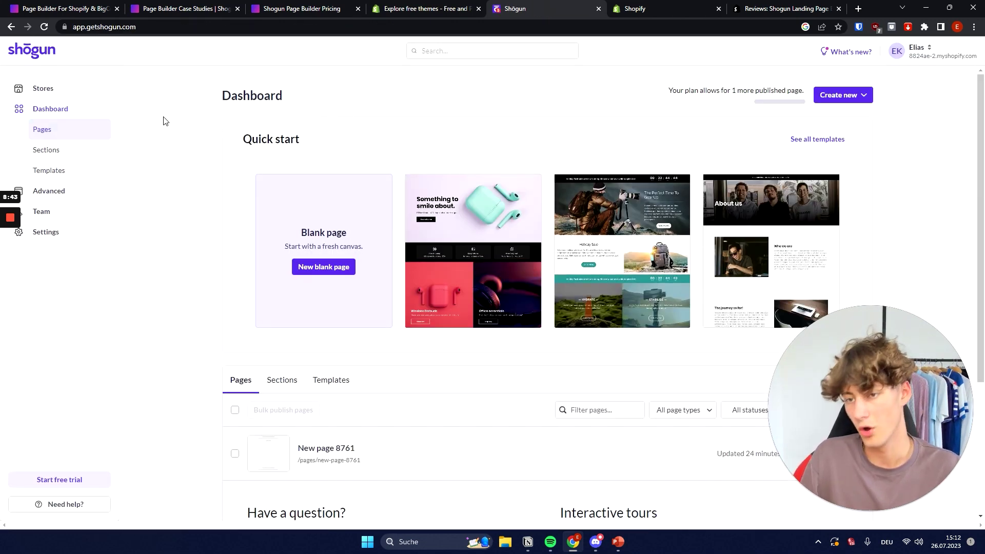
Check the connected Stores list, return to the Dashboard, and open See all templates under Quick start.
{"action": "left_click", "coordinate": [85, 92]}
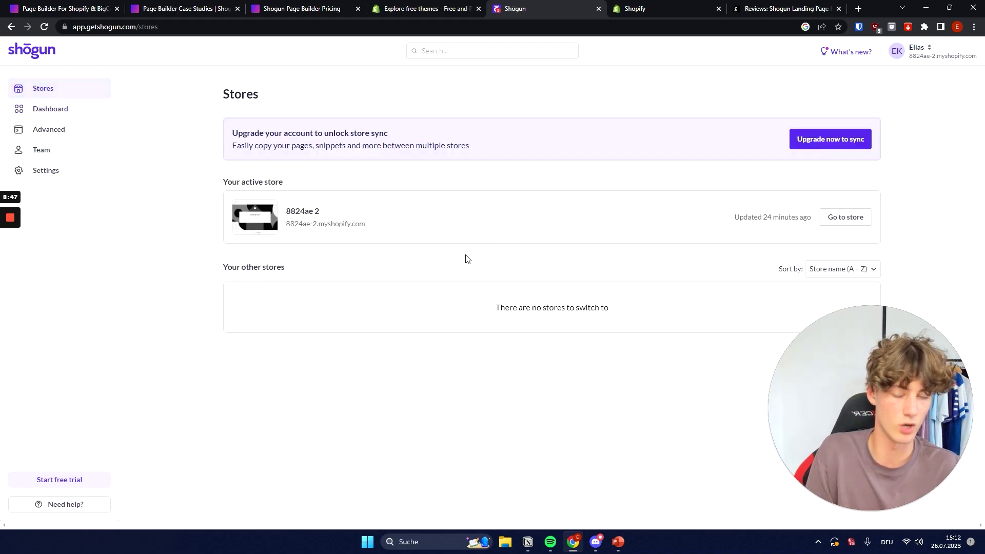
{"action": "left_click", "coordinate": [87, 107]}
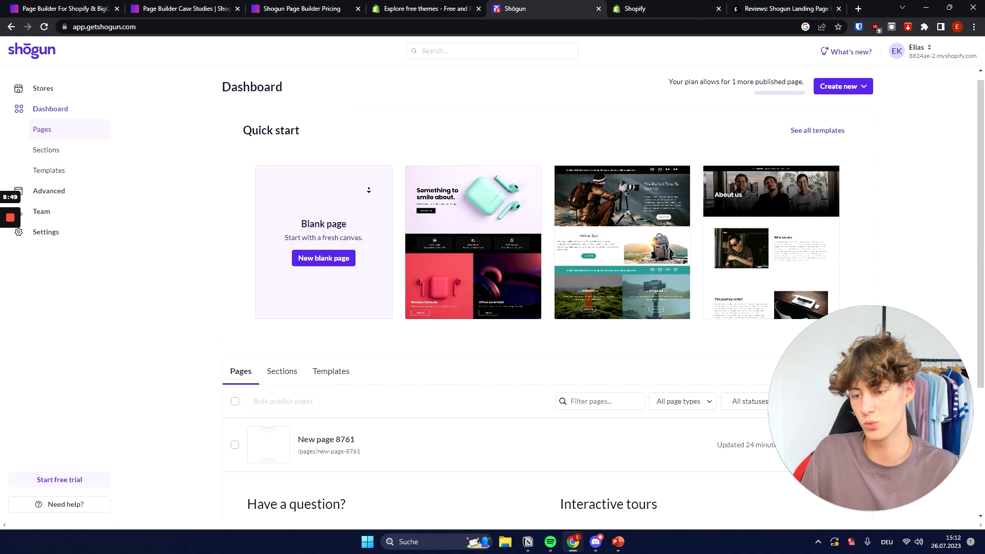
{"action": "scroll", "coordinate": [370, 195], "scroll_direction": "down", "scroll_amount": 3}
{"action": "scroll", "coordinate": [368, 213], "scroll_direction": "up", "scroll_amount": 3}
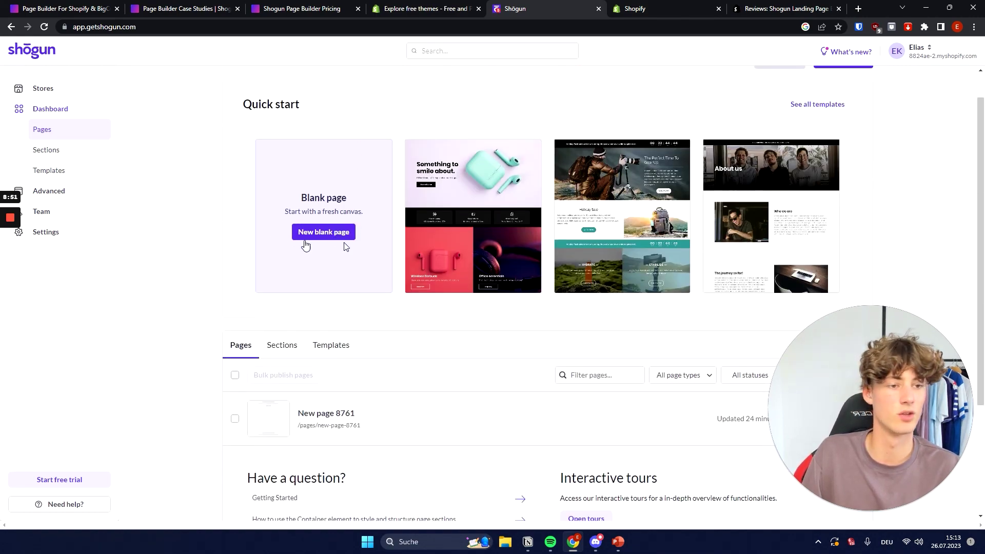
{"action": "left_click", "coordinate": [839, 101]}
Scroll the template gallery and filter it to Homepages templates.
{"action": "scroll", "coordinate": [502, 269], "scroll_direction": "down", "scroll_amount": 5}
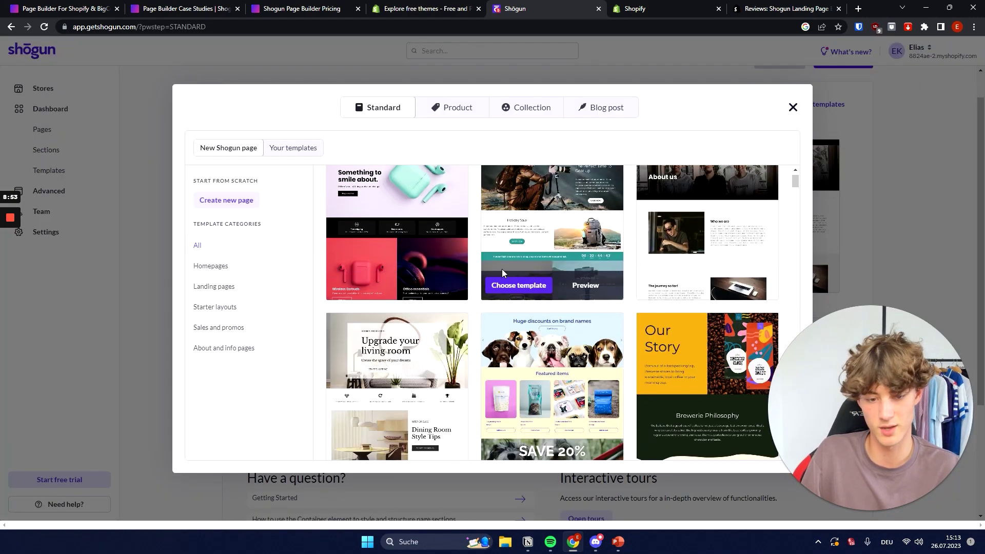
{"action": "scroll", "coordinate": [549, 309], "scroll_direction": "down", "scroll_amount": 3}
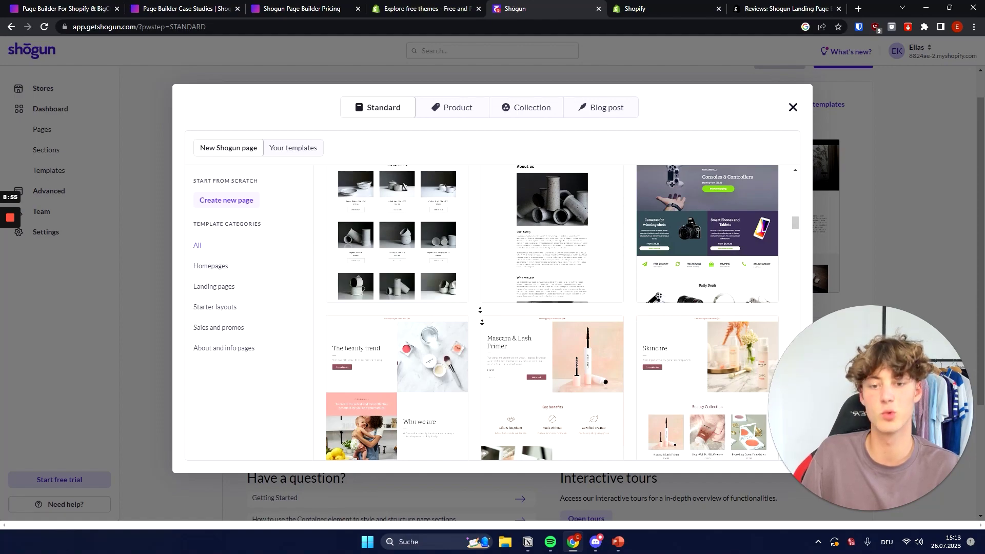
{"action": "scroll", "coordinate": [482, 322], "scroll_direction": "down", "scroll_amount": 10}
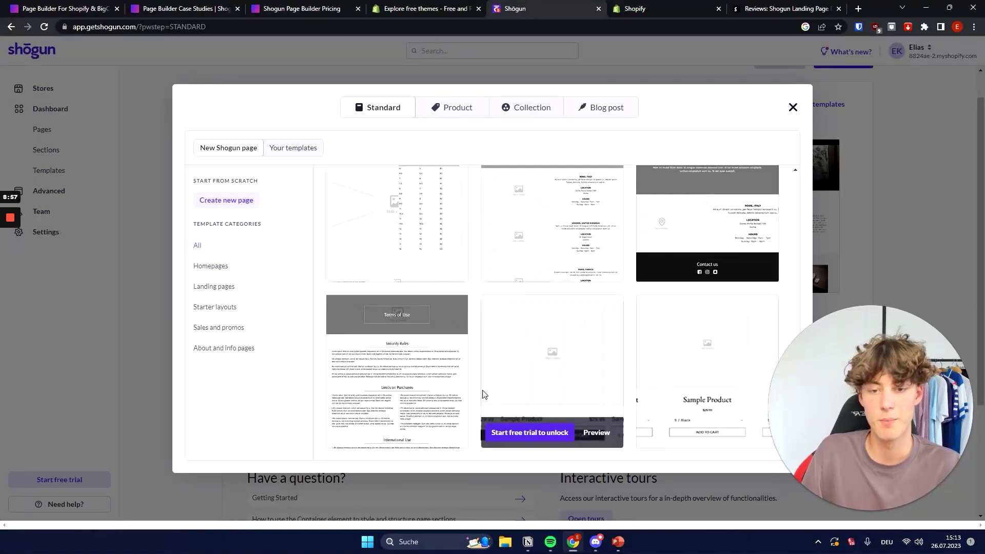
{"action": "scroll", "coordinate": [482, 394], "scroll_direction": "up", "scroll_amount": 20}
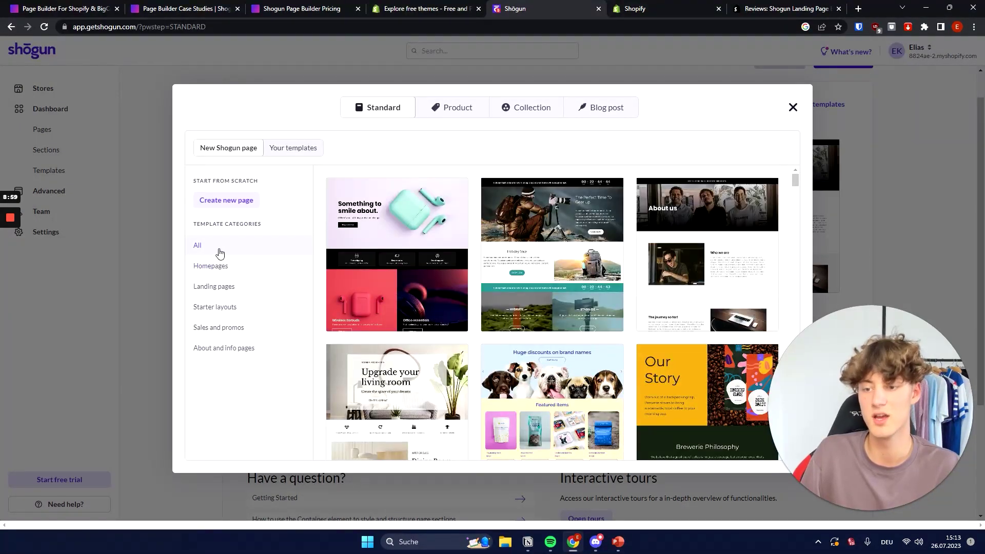
{"action": "left_click", "coordinate": [220, 277]}
{"action": "scroll", "coordinate": [553, 358], "scroll_direction": "down", "scroll_amount": 10}
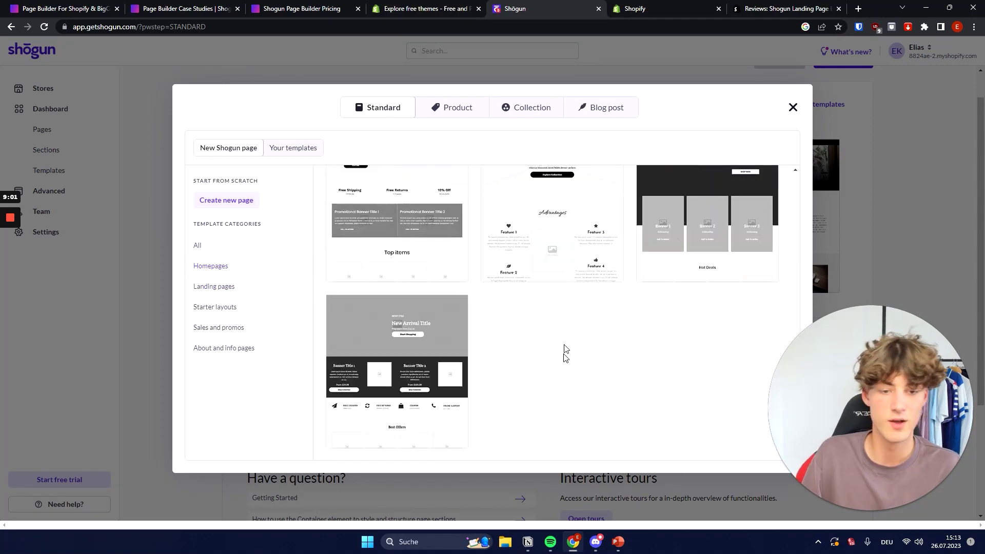
{"action": "scroll", "coordinate": [564, 352], "scroll_direction": "up", "scroll_amount": 10}
Browse the Landing pages and Starter layouts categories, then show All templates again.
{"action": "left_click", "coordinate": [235, 246]}
{"action": "left_click", "coordinate": [230, 265]}
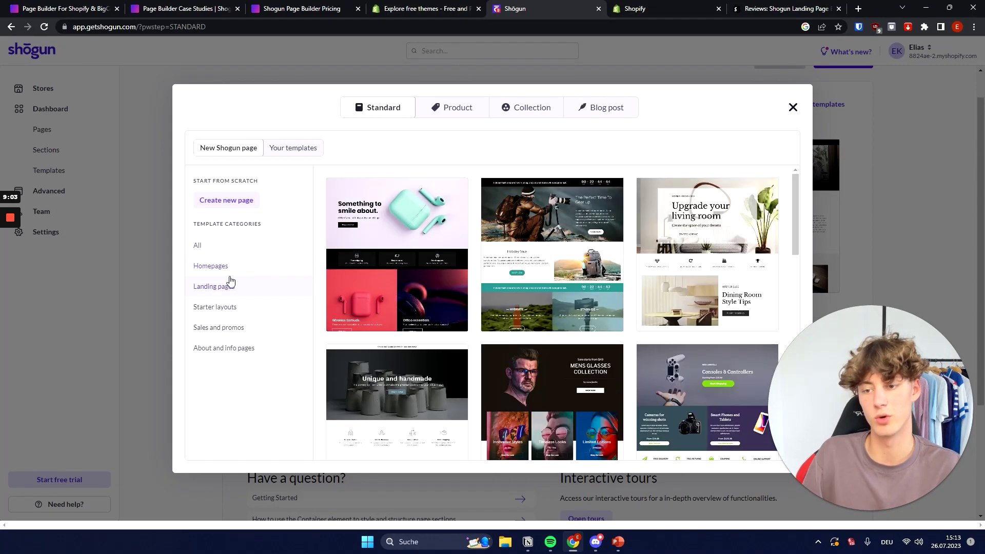
{"action": "left_click", "coordinate": [214, 286]}
{"action": "scroll", "coordinate": [493, 250], "scroll_direction": "down", "scroll_amount": 1}
{"action": "scroll", "coordinate": [500, 282], "scroll_direction": "down", "scroll_amount": 15}
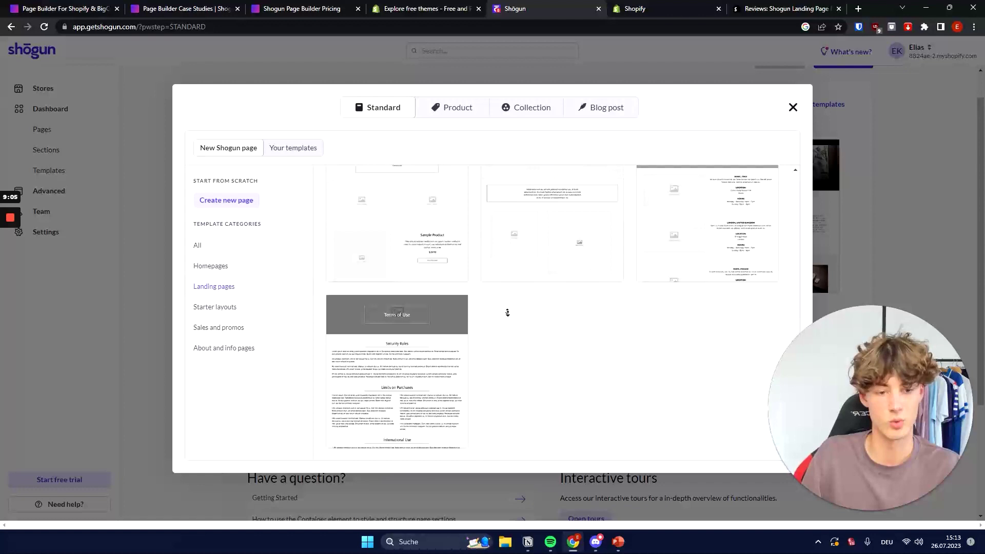
{"action": "scroll", "coordinate": [365, 178], "scroll_direction": "up", "scroll_amount": 20}
{"action": "left_click", "coordinate": [233, 306]}
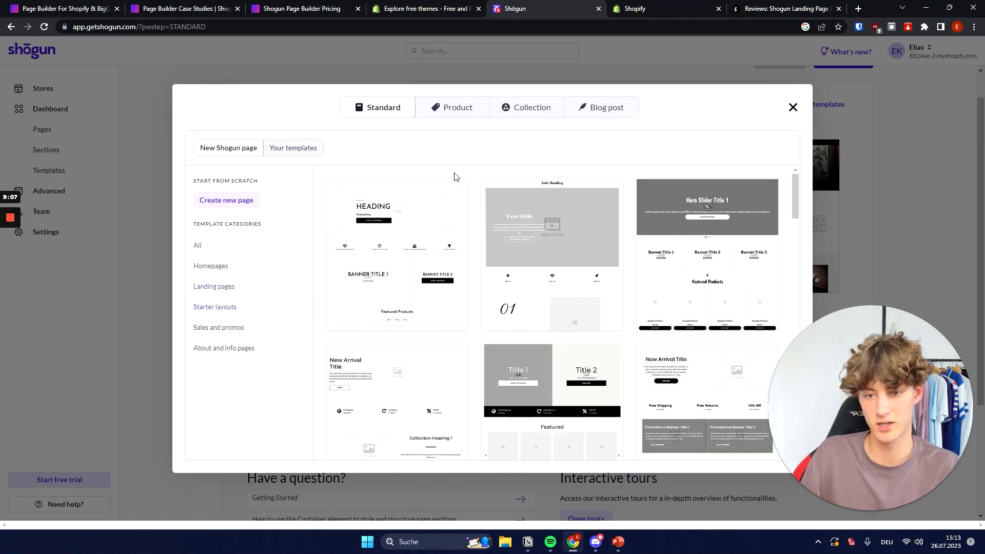
{"action": "scroll", "coordinate": [461, 282], "scroll_direction": "down", "scroll_amount": 5}
{"action": "left_click", "coordinate": [227, 323]}
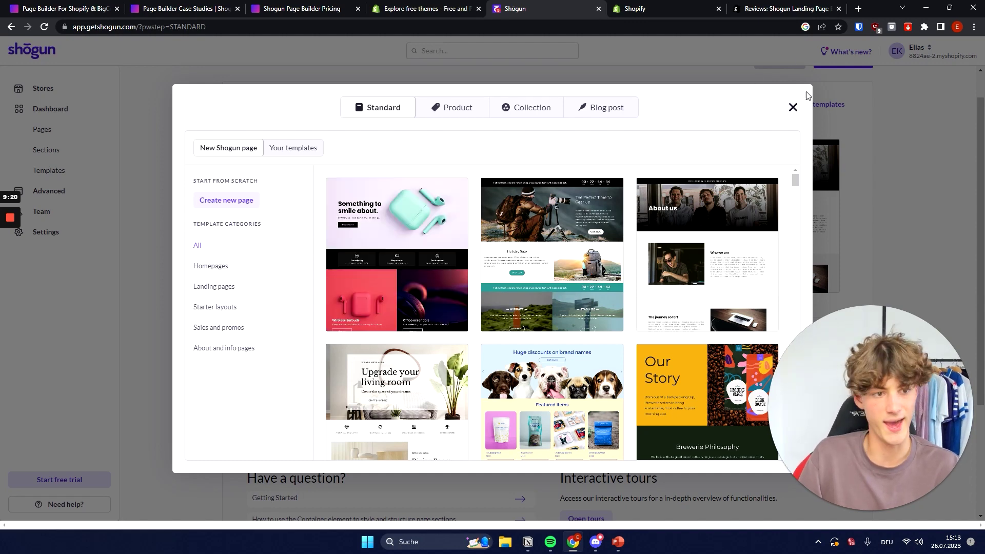
Close the template picker and scroll the dashboard to the Pages list and back.
{"action": "left_click", "coordinate": [799, 108]}
{"action": "scroll", "coordinate": [582, 208], "scroll_direction": "down", "scroll_amount": 3}
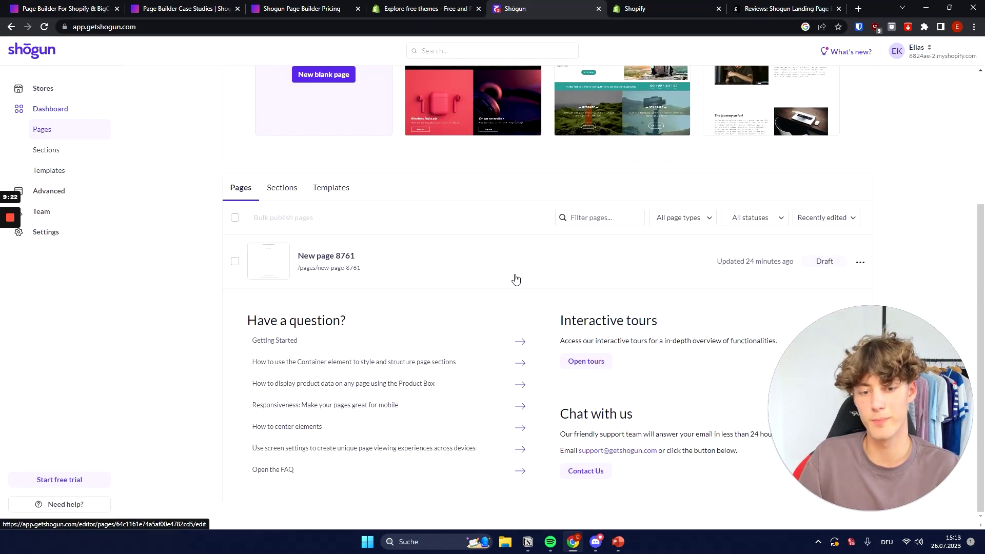
{"action": "scroll", "coordinate": [549, 194], "scroll_direction": "up", "scroll_amount": 3}
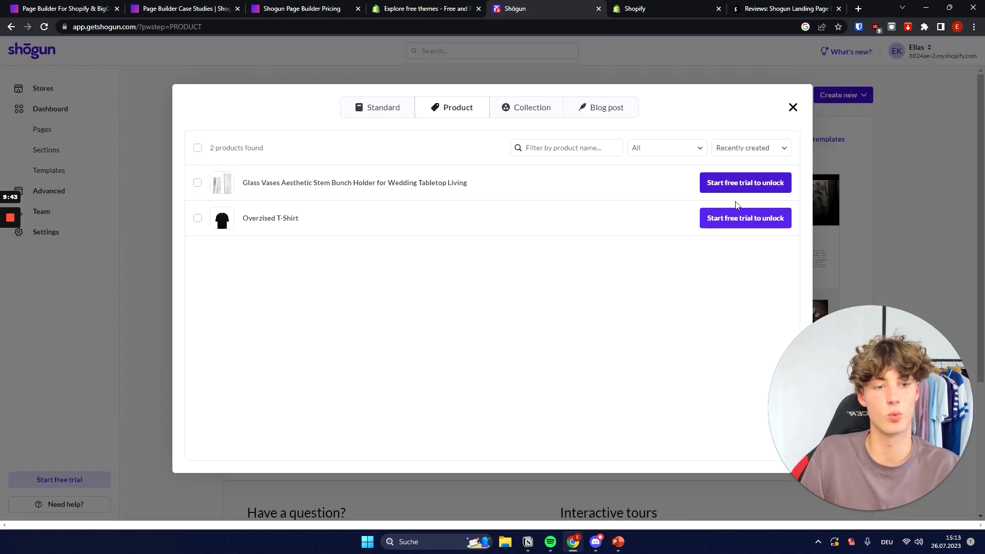
{"action": "left_click", "coordinate": [513, 118]}
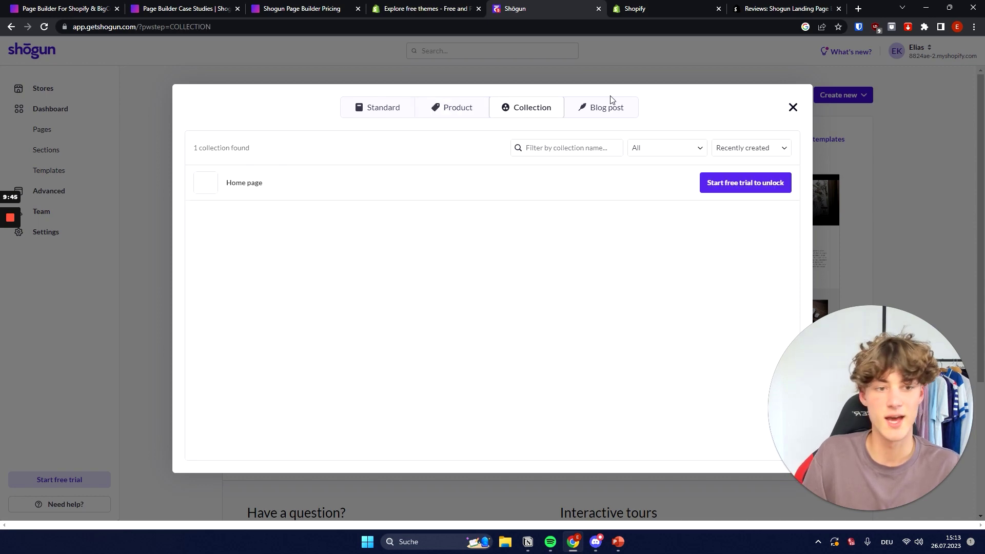
{"action": "left_click", "coordinate": [603, 112]}
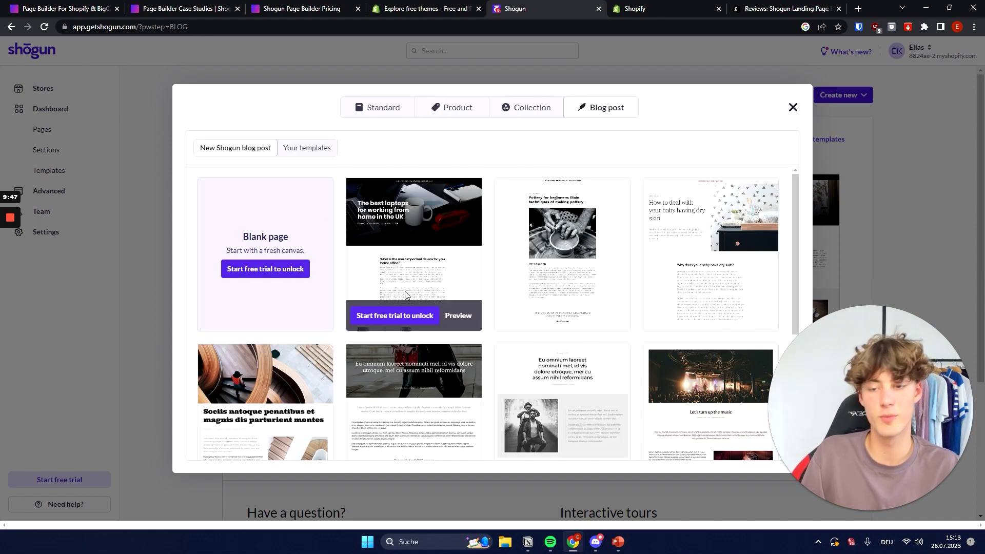
{"action": "scroll", "coordinate": [384, 300], "scroll_direction": "down", "scroll_amount": 3}
{"action": "scroll", "coordinate": [384, 300], "scroll_direction": "up", "scroll_amount": 3}
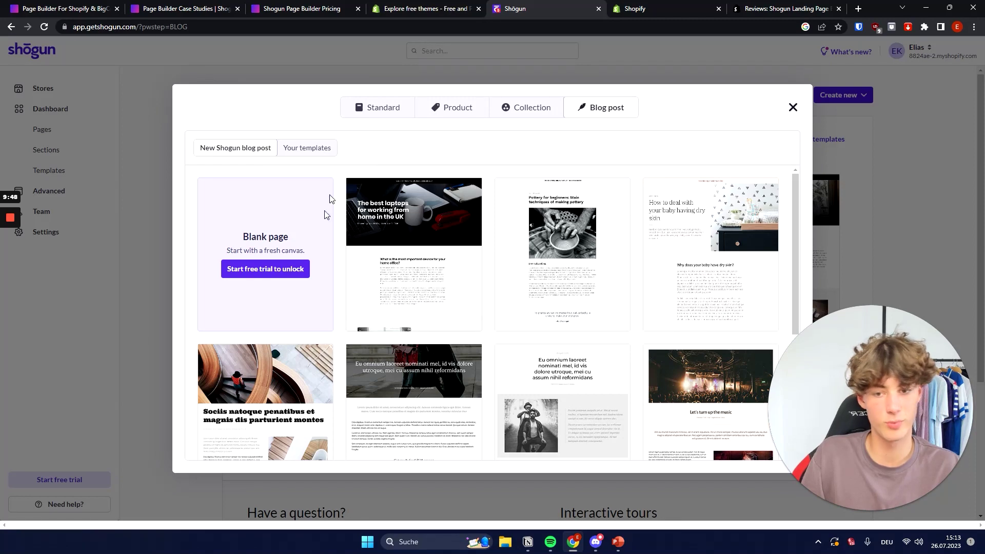
{"action": "left_click", "coordinate": [380, 114]}
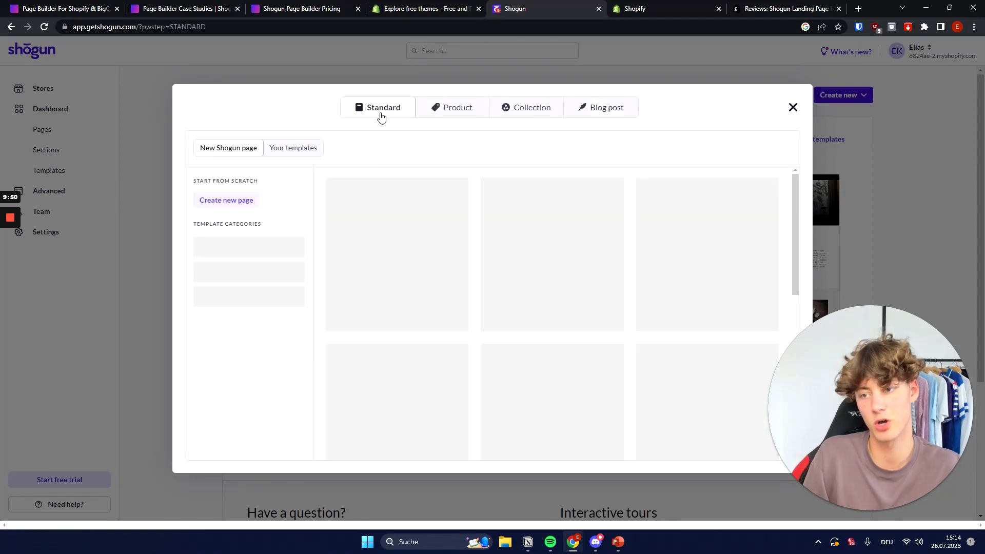
{"action": "left_click", "coordinate": [378, 67]}
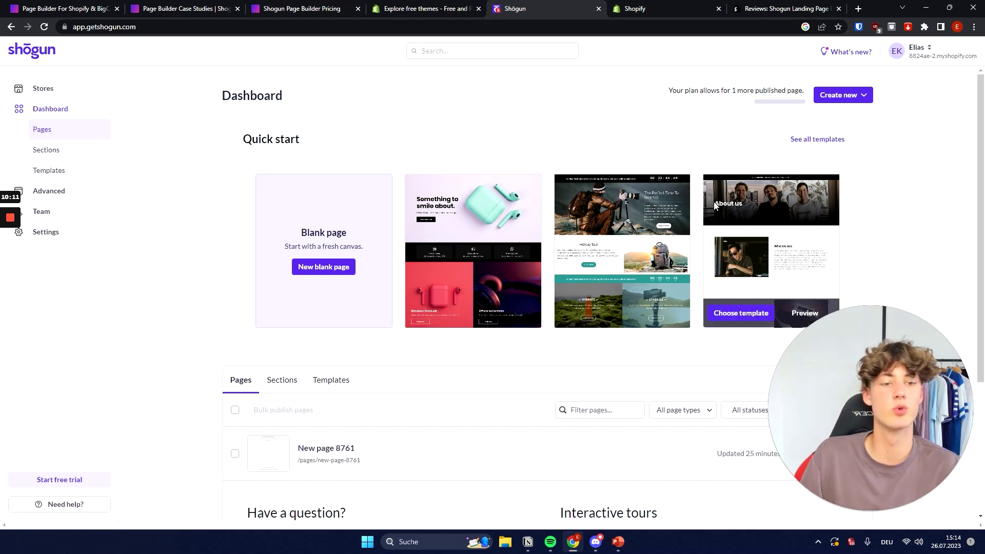
Start a new page from the About us template and scroll through its sections.
{"action": "left_click", "coordinate": [739, 313]}
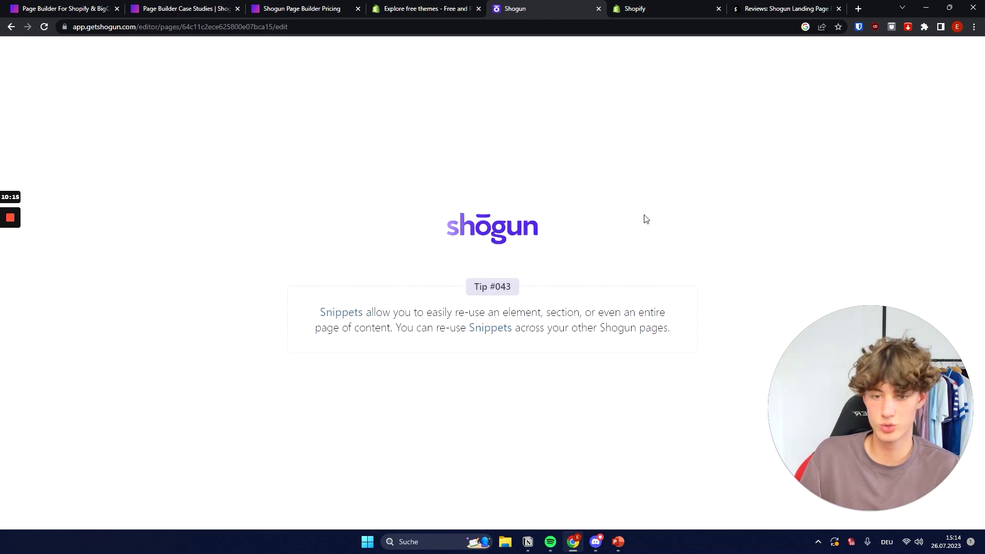
{"action": "triple_click", "coordinate": [510, 285]}
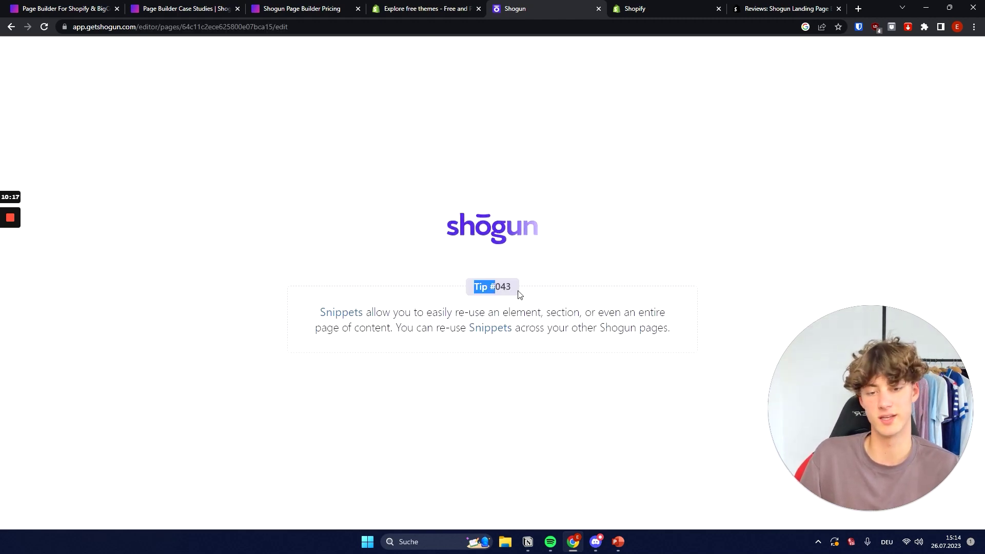
{"action": "scroll", "coordinate": [484, 262], "scroll_direction": "down", "scroll_amount": 13}
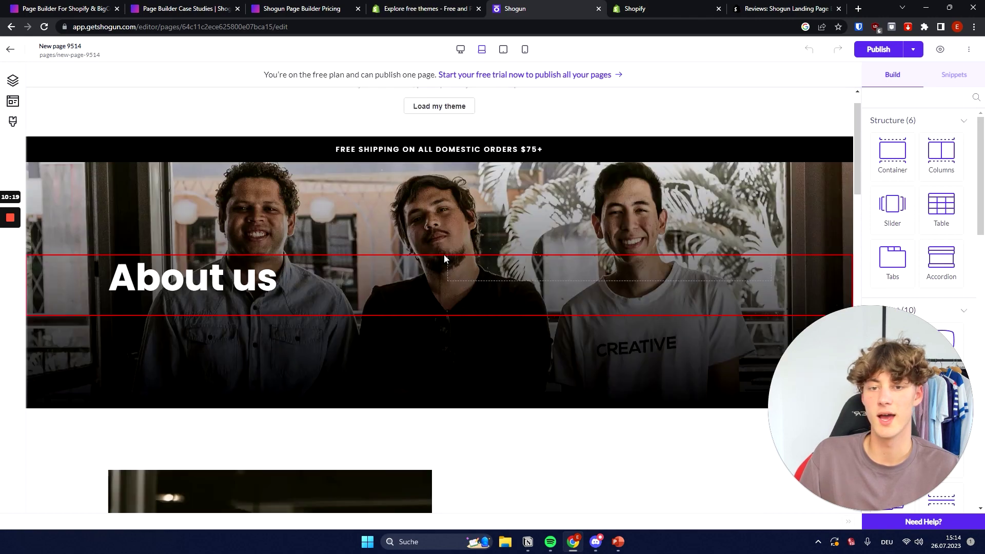
{"action": "scroll", "coordinate": [535, 263], "scroll_direction": "down", "scroll_amount": 1}
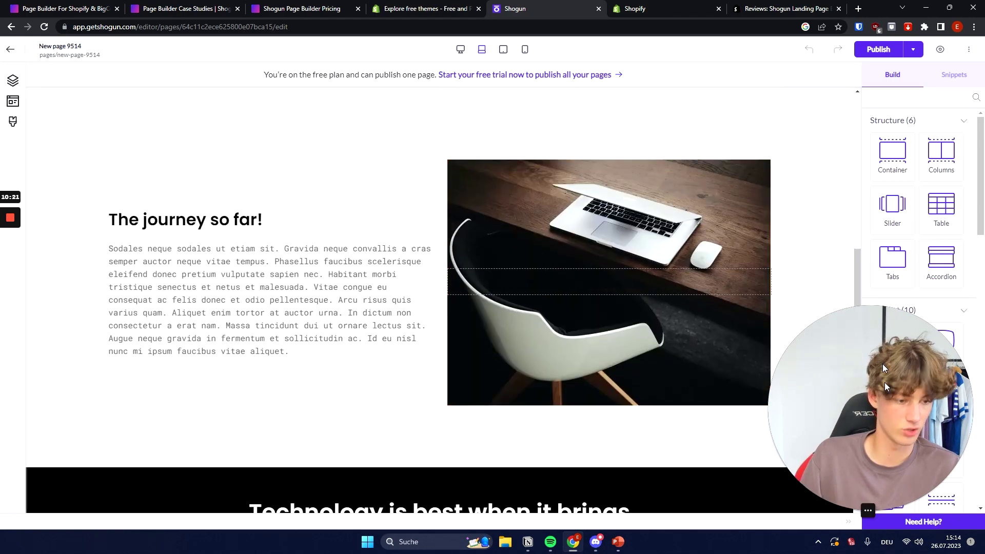
{"action": "left_click_drag", "start_coordinate": [885, 382], "coordinate": [405, 325]}
{"action": "left_click", "coordinate": [366, 438]}
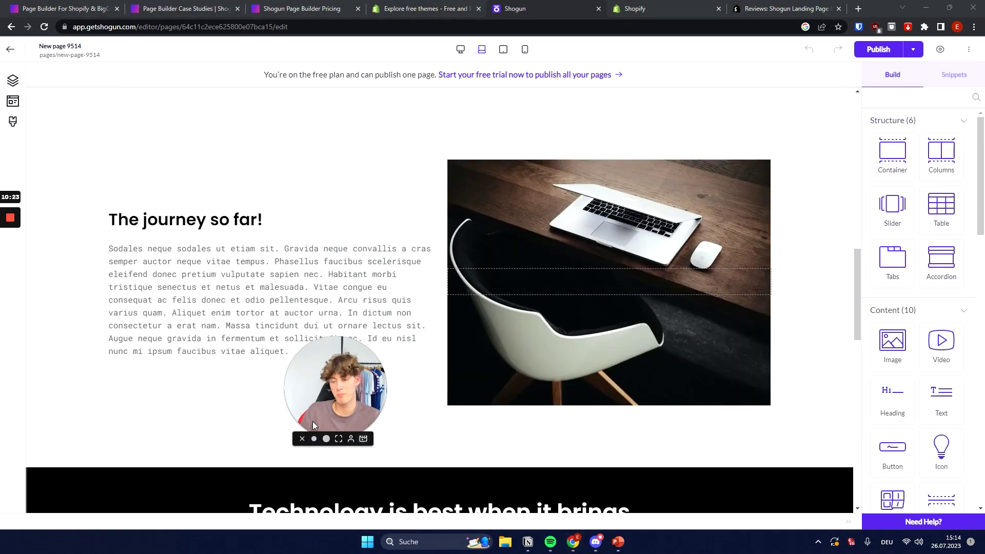
{"action": "left_click_drag", "start_coordinate": [312, 421], "coordinate": [170, 458]}
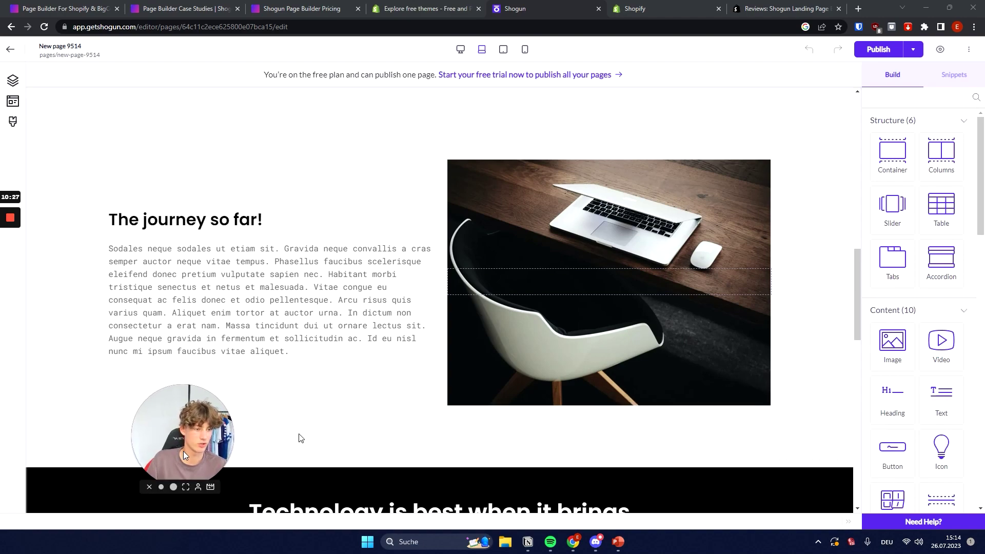
{"action": "scroll", "coordinate": [483, 258], "scroll_direction": "up", "scroll_amount": 5}
{"action": "scroll", "coordinate": [483, 258], "scroll_direction": "down", "scroll_amount": 5}
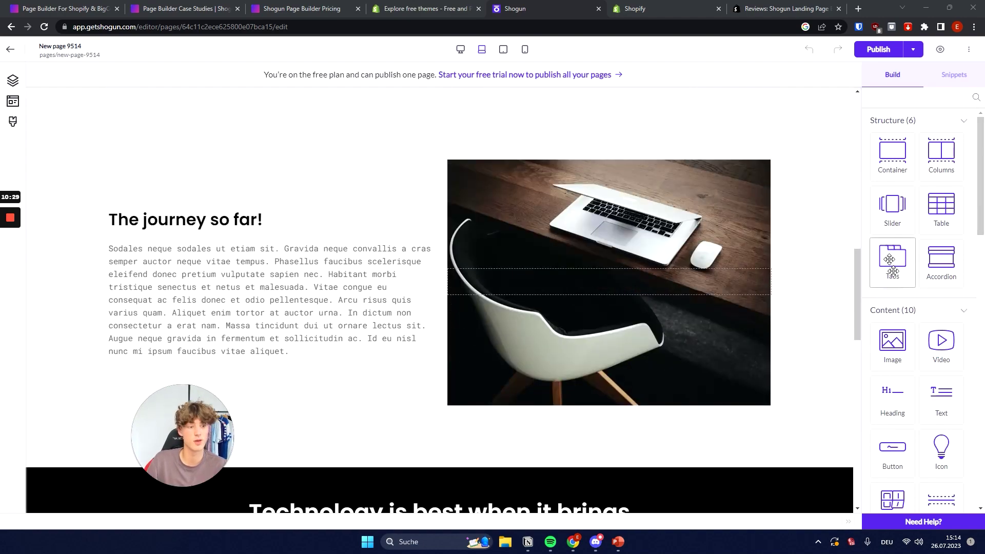
Drop a Tabs section above 'The journey so far!' and return to the element list.
{"action": "left_click_drag", "start_coordinate": [890, 259], "coordinate": [512, 349]}
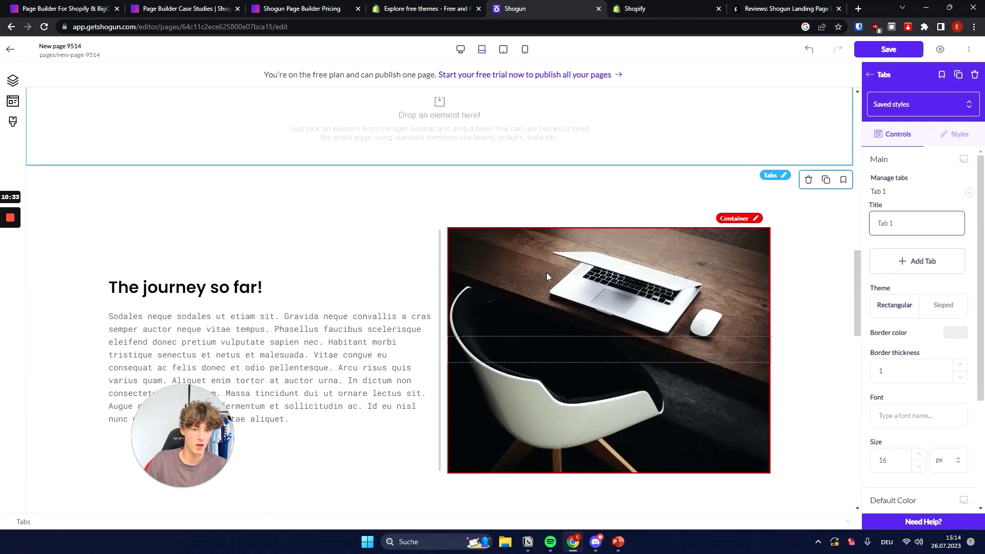
{"action": "scroll", "coordinate": [419, 297], "scroll_direction": "up", "scroll_amount": 4}
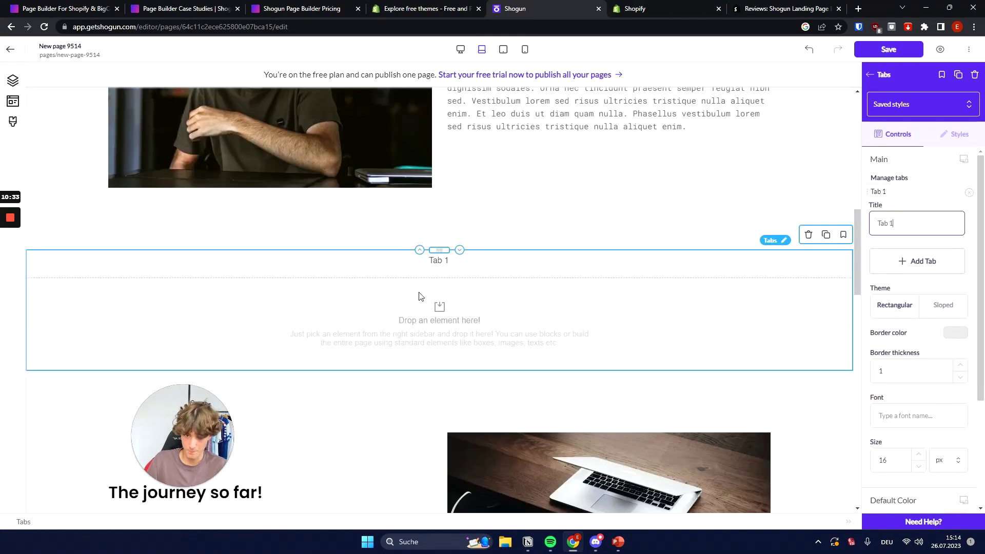
{"action": "left_click", "coordinate": [874, 76]}
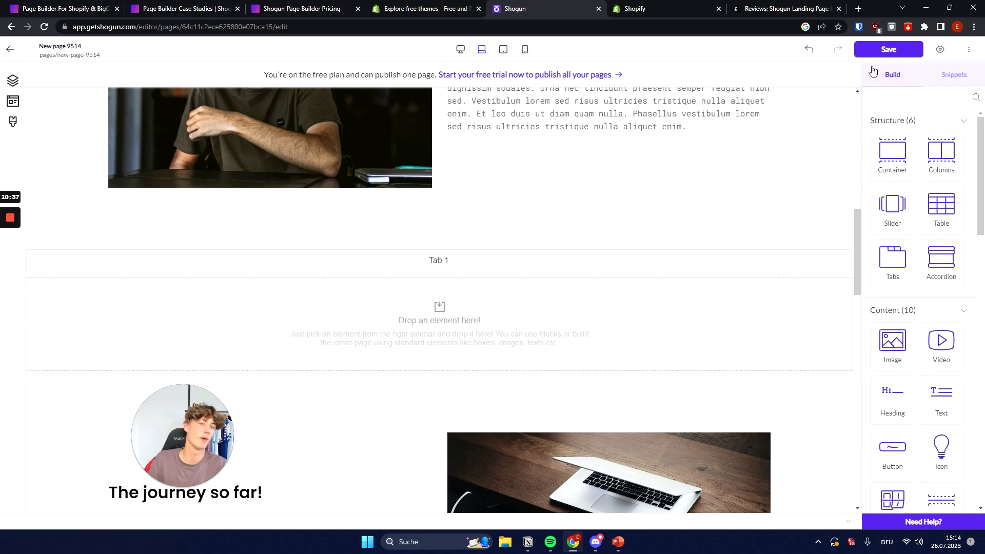
Open gempages.net in a new tab, move that tab one place left, and scroll its homepage.
{"action": "left_click", "coordinate": [858, 9]}
{"action": "type", "text": "gem"}
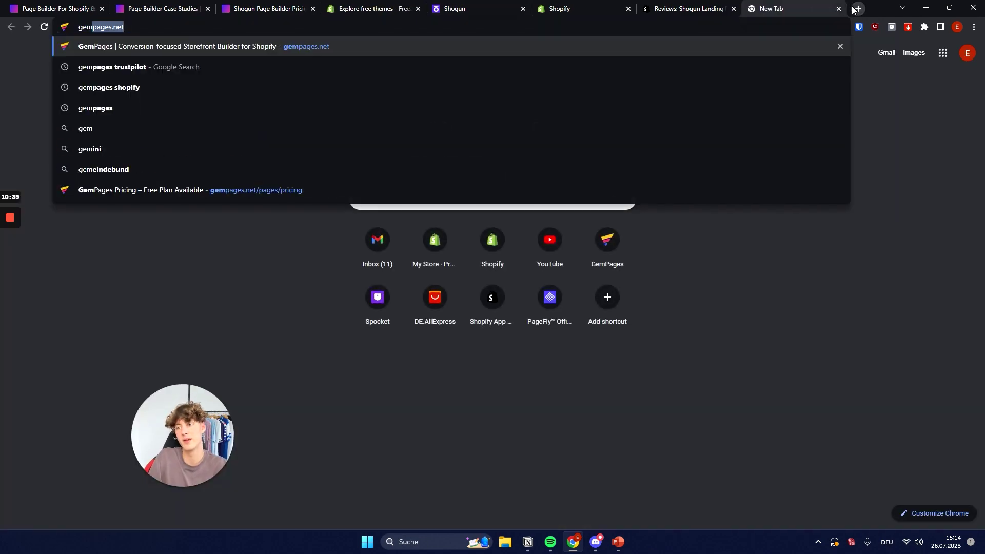
{"action": "key", "text": "Return"}
{"action": "left_click_drag", "start_coordinate": [838, 16], "coordinate": [688, 11]}
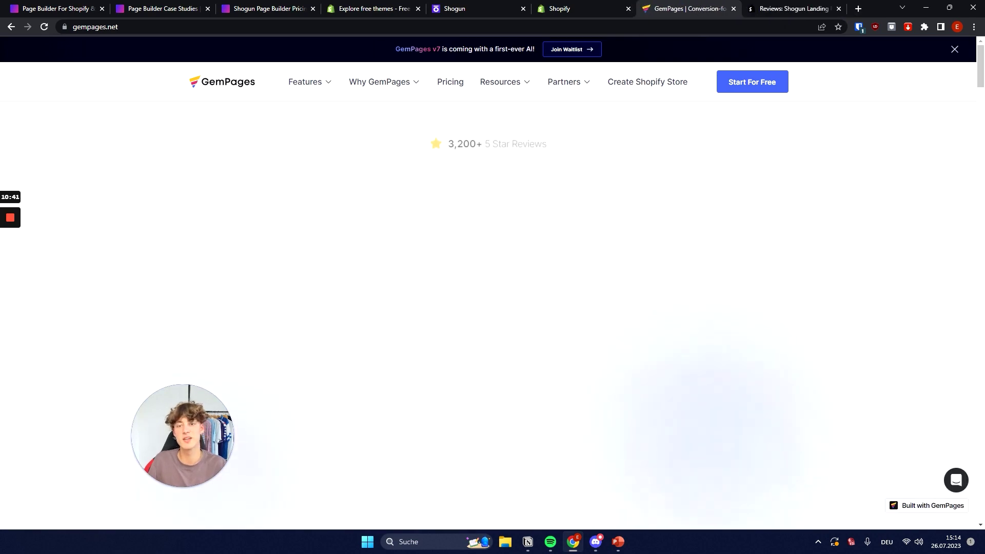
{"action": "scroll", "coordinate": [628, 186], "scroll_direction": "down", "scroll_amount": 5}
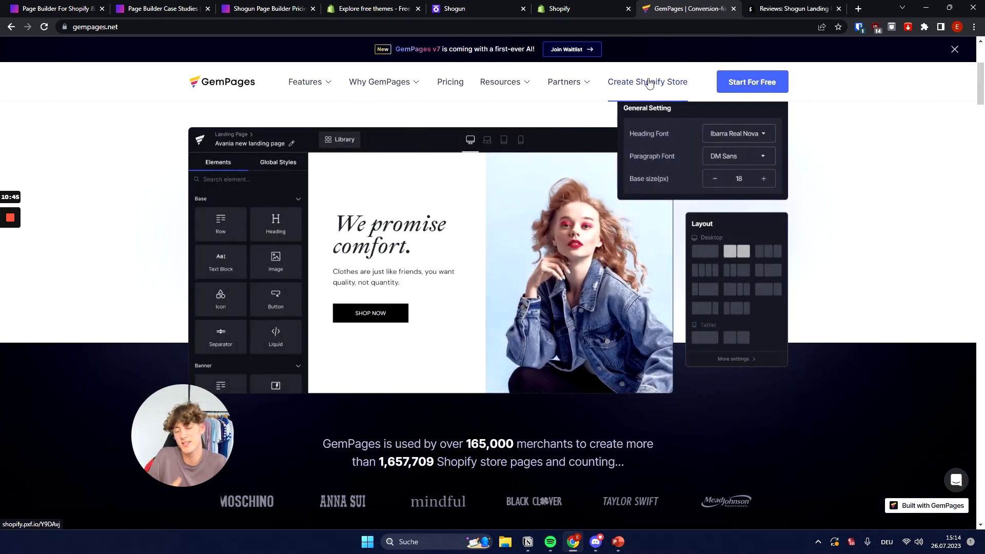
Return to the Shogun editor tab and scroll back to the top of the page.
{"action": "left_click", "coordinate": [492, 8]}
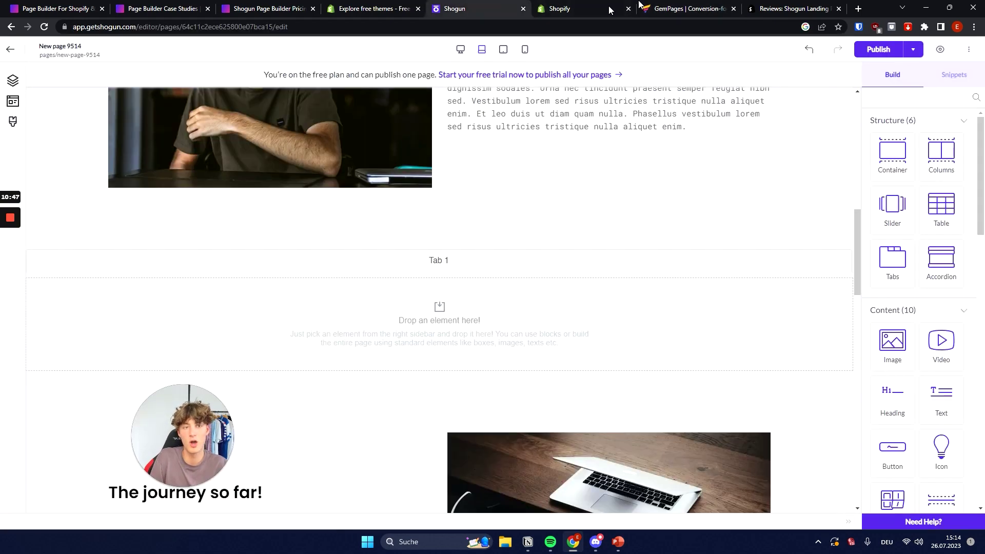
{"action": "scroll", "coordinate": [647, 200], "scroll_direction": "up", "scroll_amount": 3}
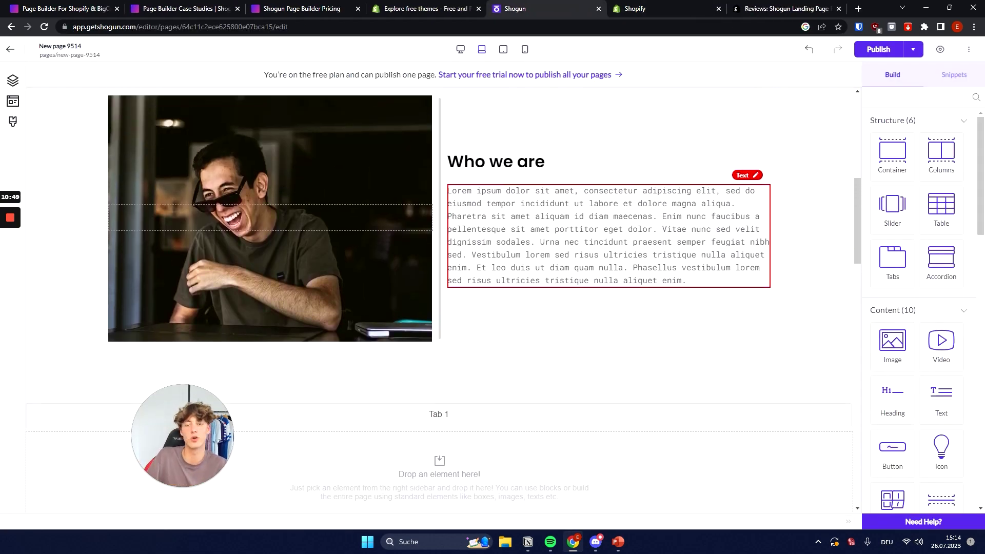
{"action": "scroll", "coordinate": [594, 154], "scroll_direction": "up", "scroll_amount": 8}
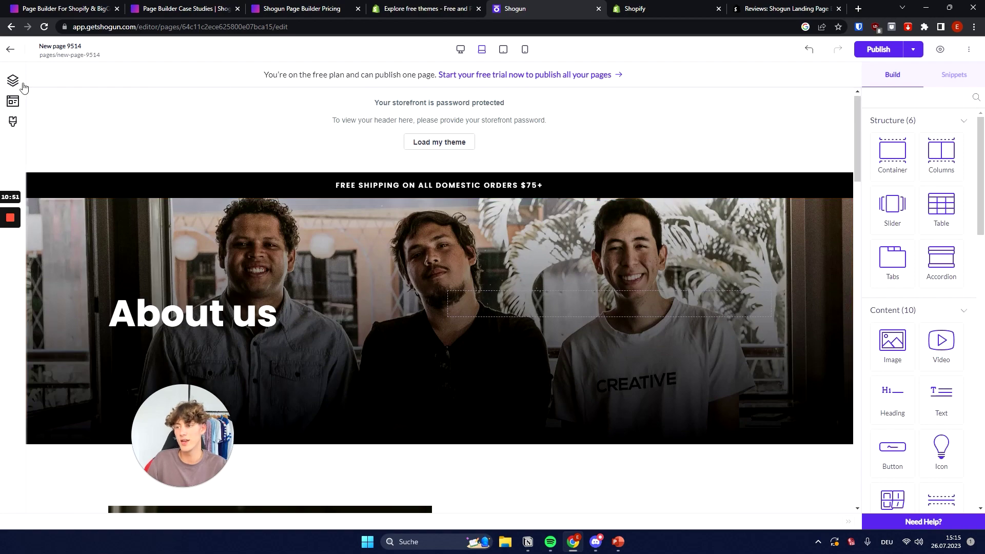
Open the layout outline, then filter the block library to the FAQ blocks.
{"action": "left_click", "coordinate": [13, 81]}
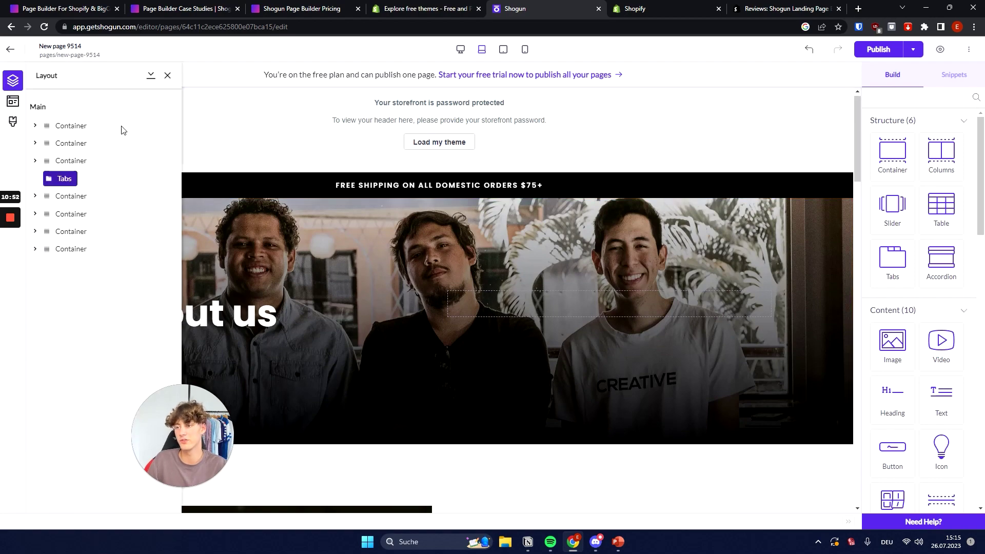
{"action": "left_click", "coordinate": [12, 102]}
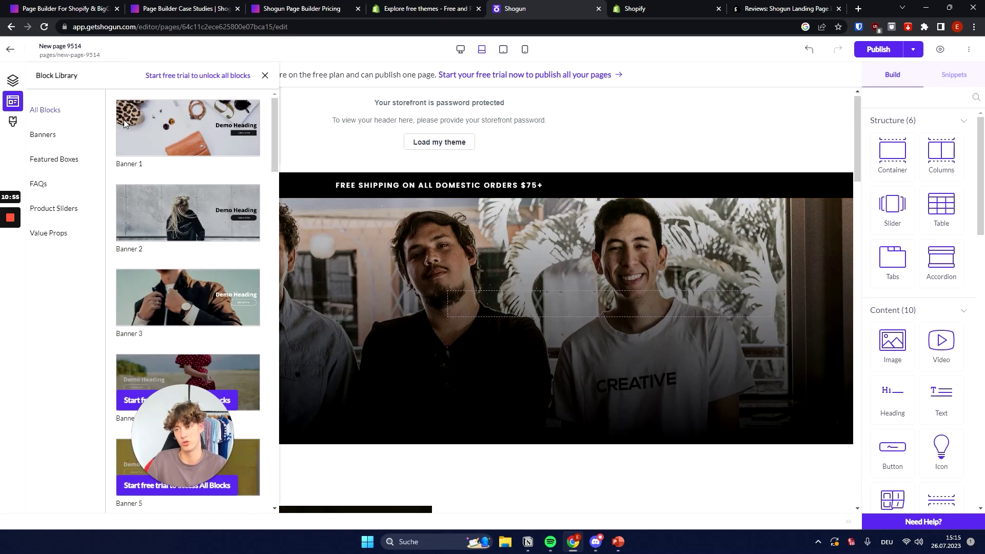
{"action": "scroll", "coordinate": [125, 128], "scroll_direction": "down", "scroll_amount": 5}
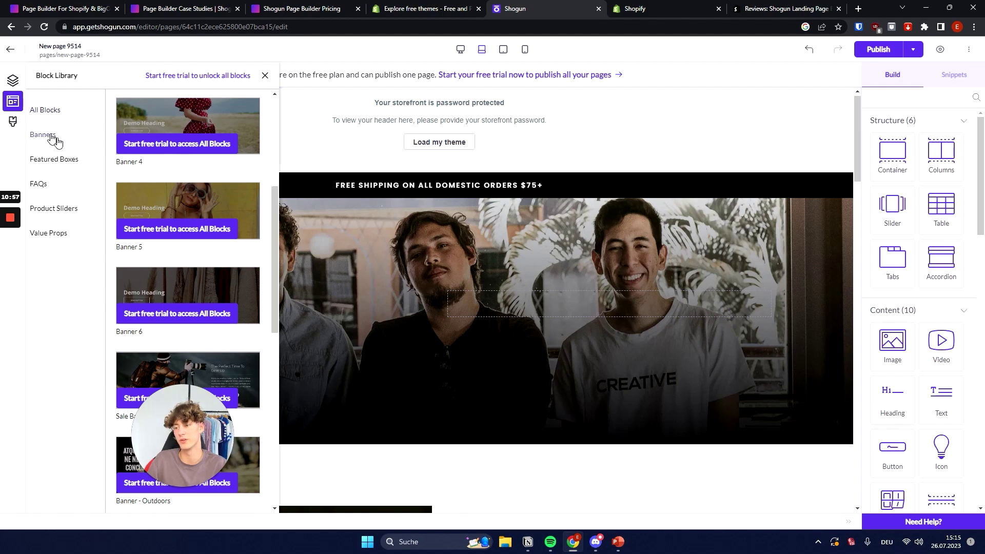
{"action": "left_click", "coordinate": [38, 183]}
{"action": "scroll", "coordinate": [238, 205], "scroll_direction": "down", "scroll_amount": 5}
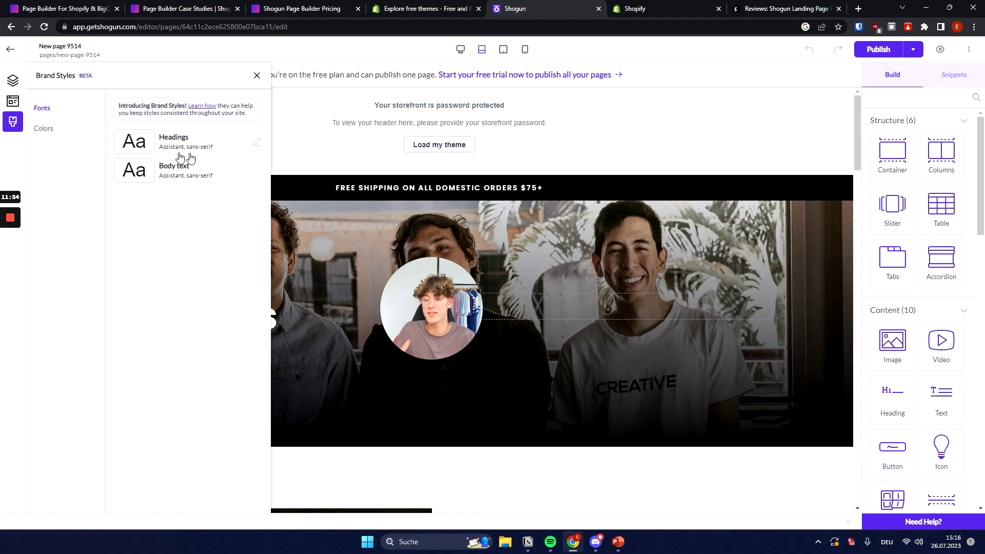
{"action": "scroll", "coordinate": [599, 257], "scroll_direction": "down", "scroll_amount": 10}
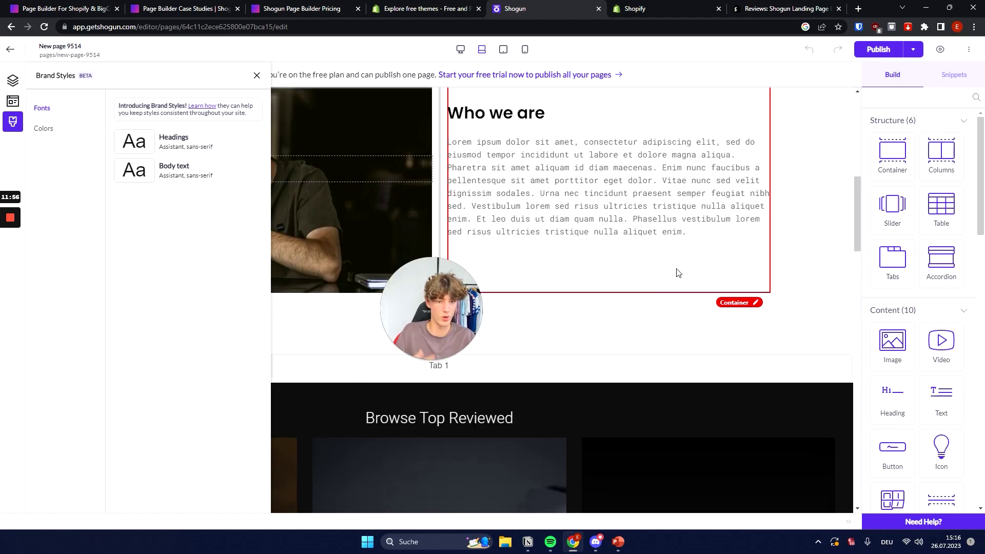
{"action": "left_click", "coordinate": [130, 141]}
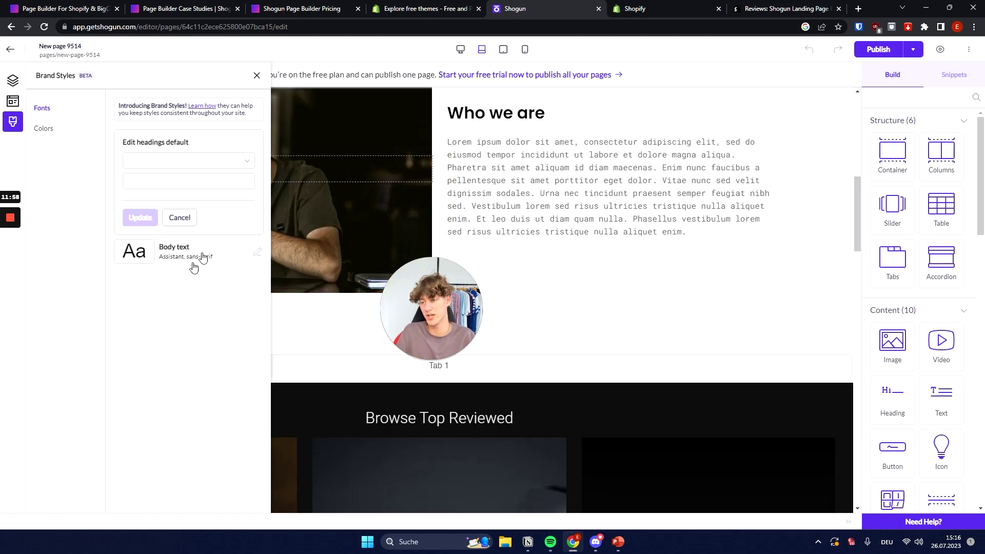
{"action": "left_click", "coordinate": [181, 217]}
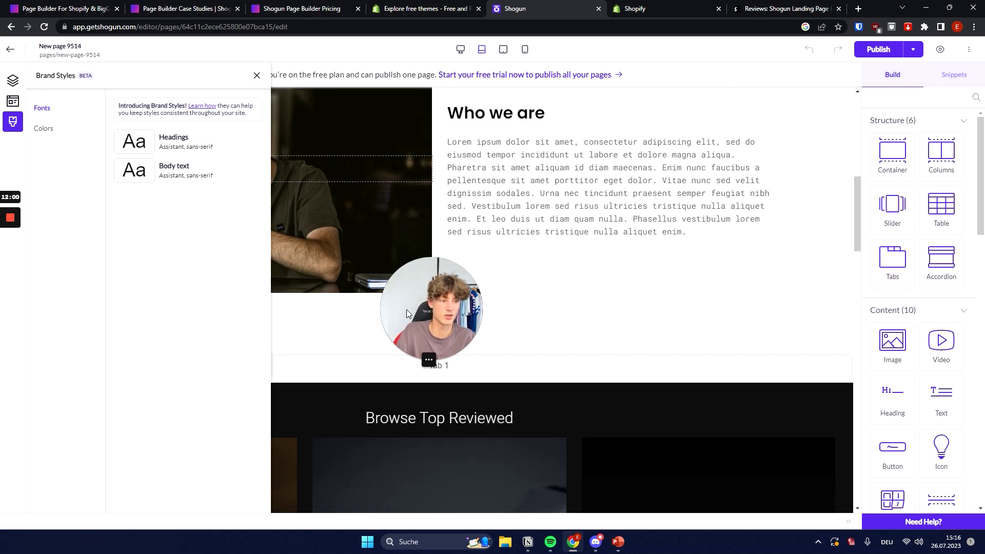
{"action": "left_click_drag", "start_coordinate": [406, 309], "coordinate": [395, 347]}
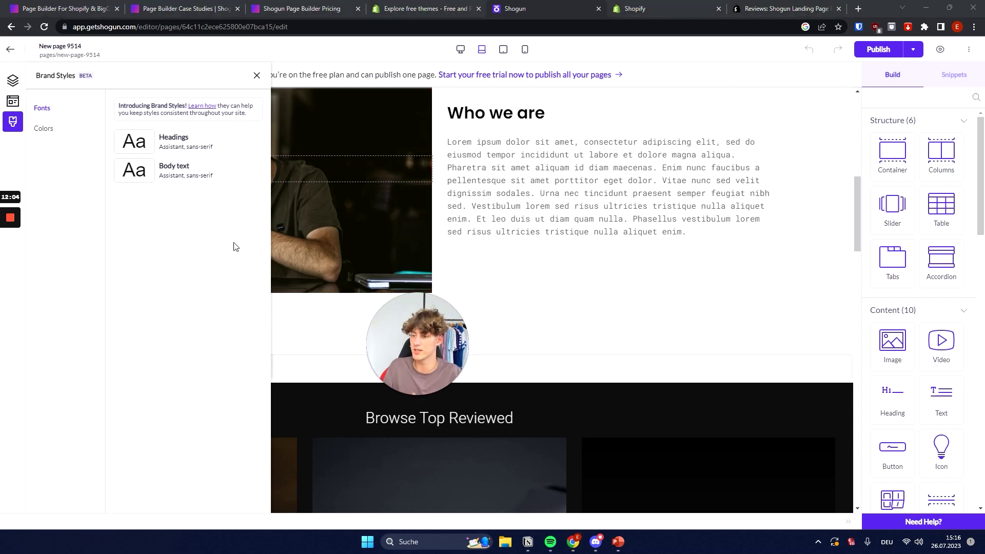
{"action": "right_click", "coordinate": [143, 256]}
{"action": "left_click", "coordinate": [131, 227]}
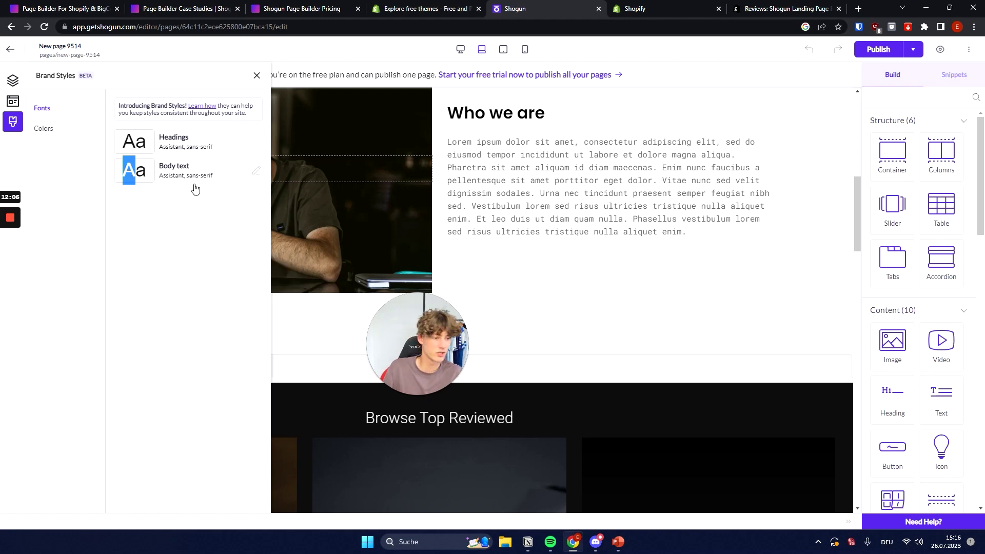
{"action": "scroll", "coordinate": [615, 256], "scroll_direction": "up", "scroll_amount": 4}
{"action": "left_click", "coordinate": [595, 321]}
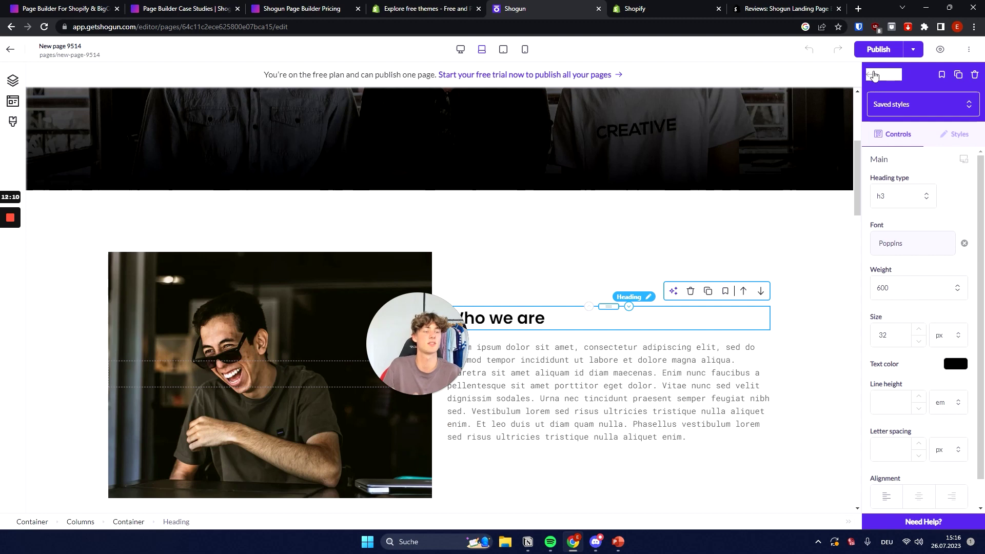
{"action": "left_click", "coordinate": [874, 76]}
{"action": "left_click", "coordinate": [13, 121]}
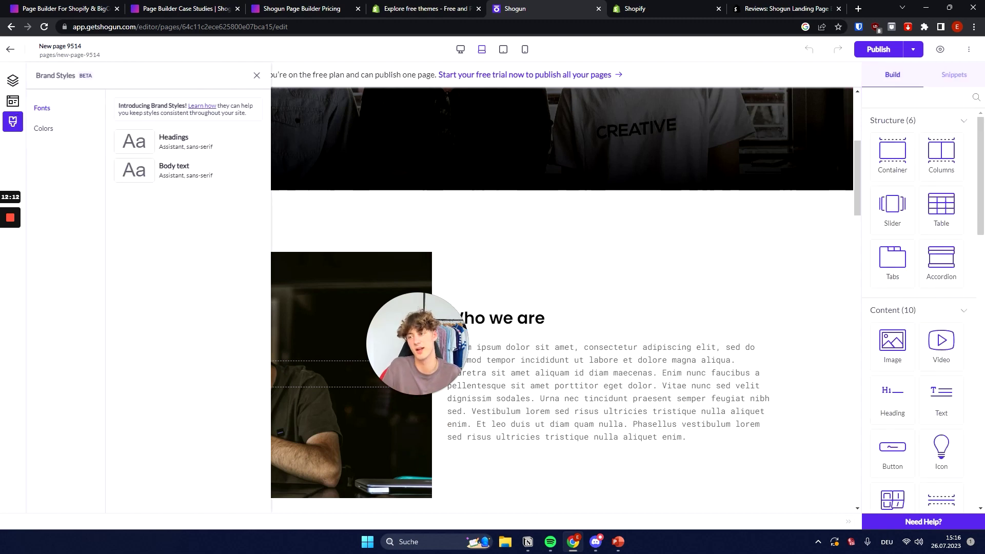
In the layout tree, collapse the first container, expand Tabs and select its inner container.
{"action": "left_click", "coordinate": [13, 81]}
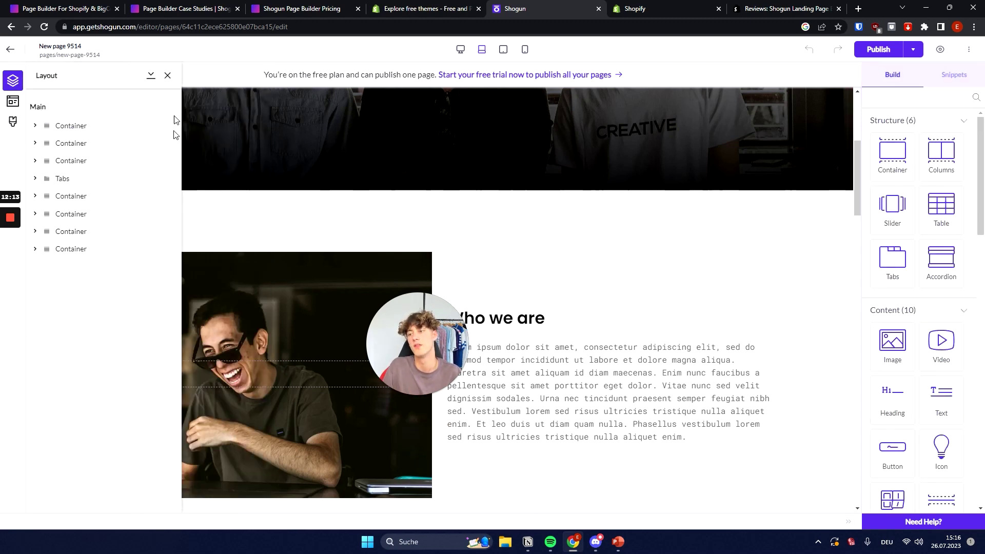
{"action": "left_click", "coordinate": [35, 126]}
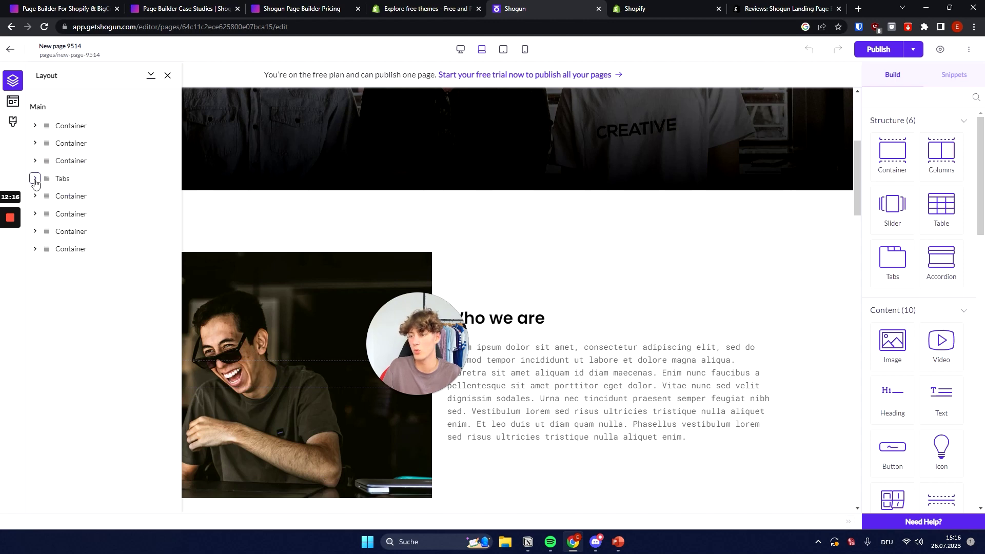
{"action": "left_click", "coordinate": [68, 179]}
{"action": "double_click", "coordinate": [72, 196]}
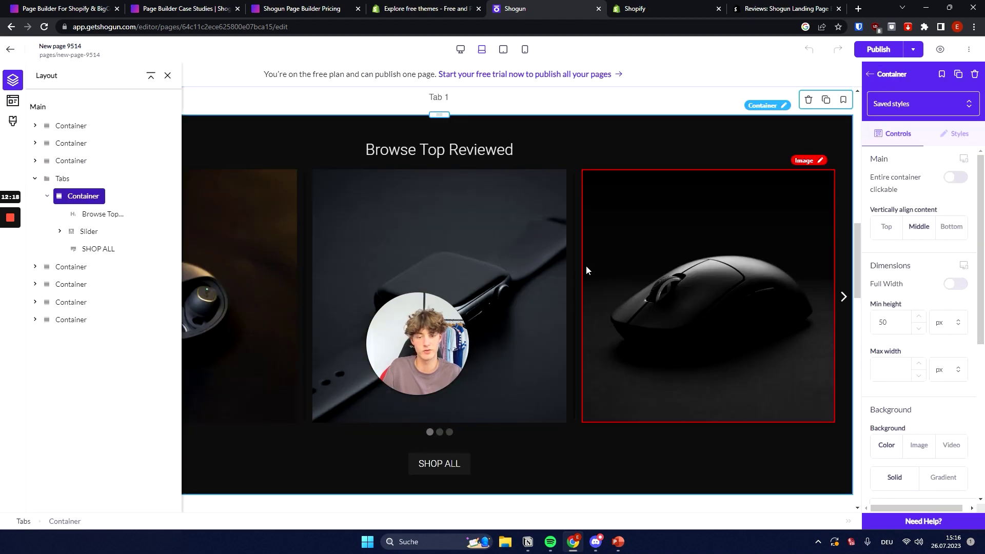
{"action": "left_click", "coordinate": [167, 76]}
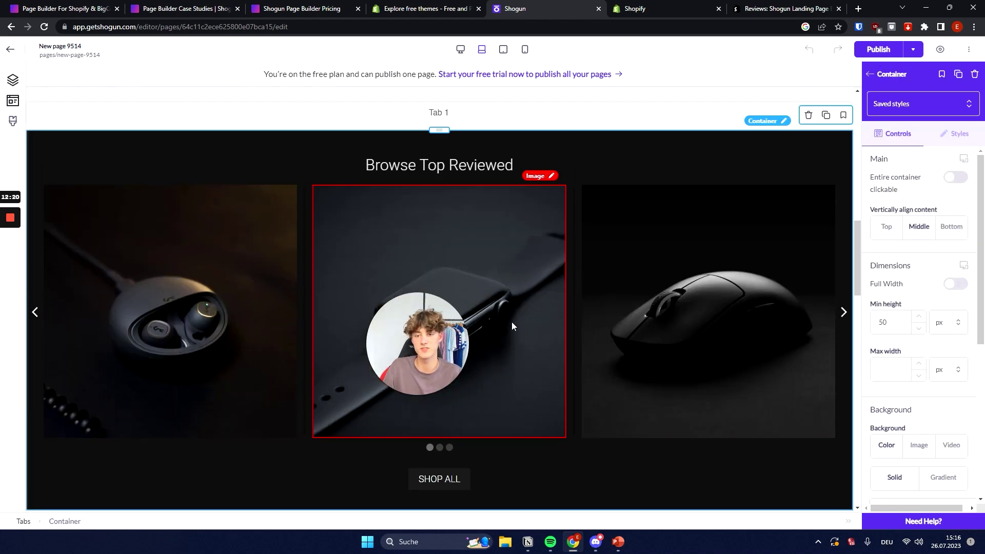
Select the Browse Top Reviewed heading (Roboto 300, 30 px) in the product slider.
{"action": "scroll", "coordinate": [606, 265], "scroll_direction": "down", "scroll_amount": 5}
{"action": "scroll", "coordinate": [587, 297], "scroll_direction": "down", "scroll_amount": 3}
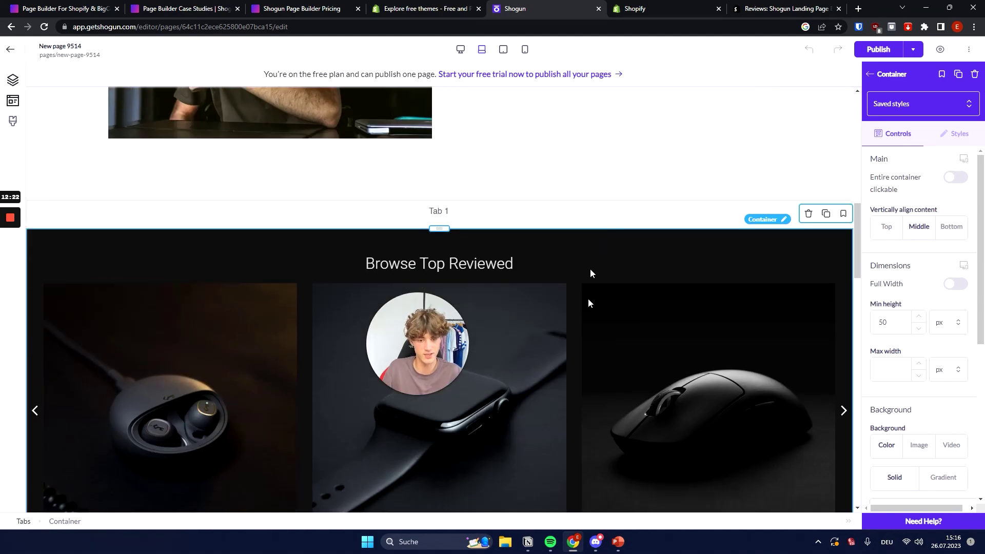
{"action": "left_click", "coordinate": [611, 300]}
{"action": "left_click", "coordinate": [598, 259]}
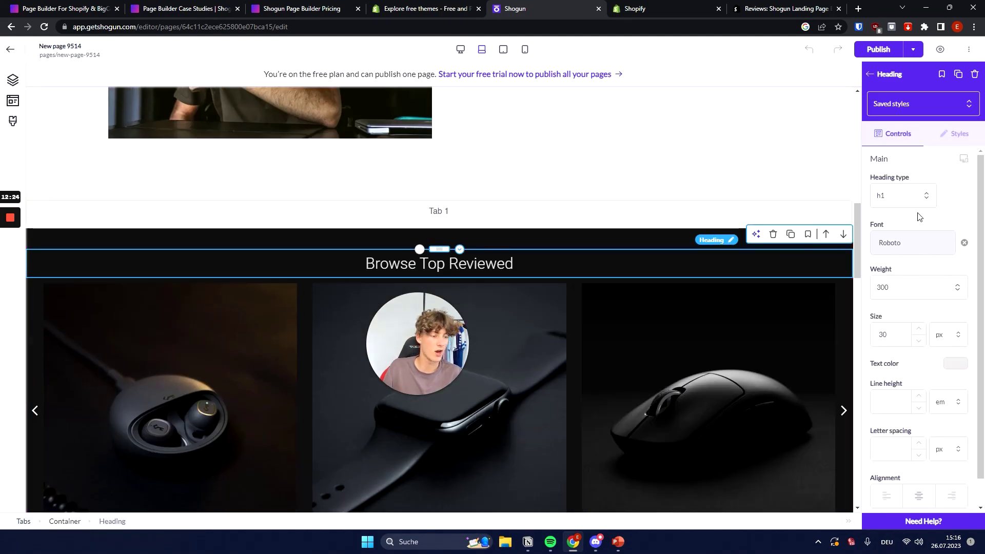
{"action": "scroll", "coordinate": [601, 297], "scroll_direction": "down", "scroll_amount": 4}
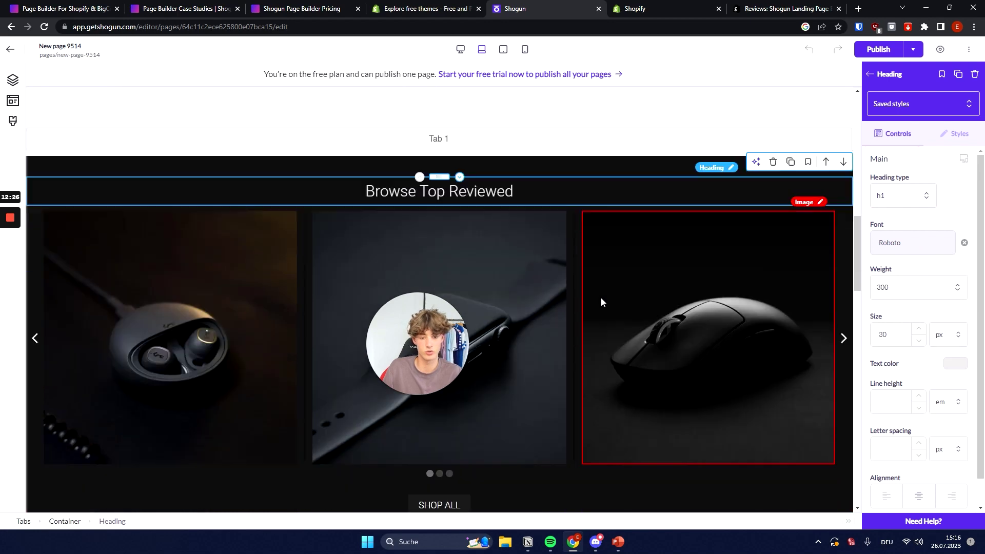
Re-crop the smartwatch photo in the Browse Top Reviewed slider tightly around the watch and save it.
{"action": "left_click", "coordinate": [770, 232]}
{"action": "left_click", "coordinate": [539, 235]}
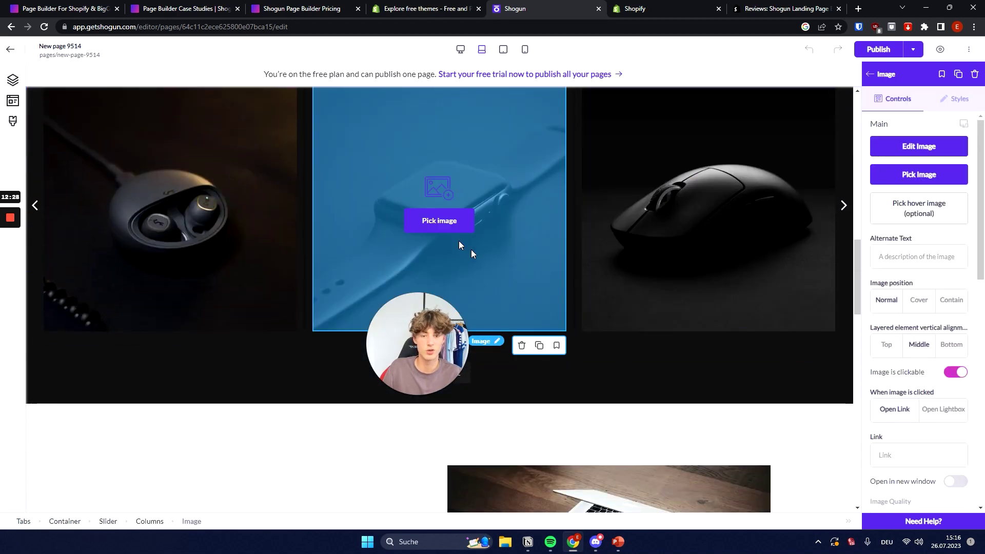
{"action": "scroll", "coordinate": [534, 271], "scroll_direction": "up", "scroll_amount": 2}
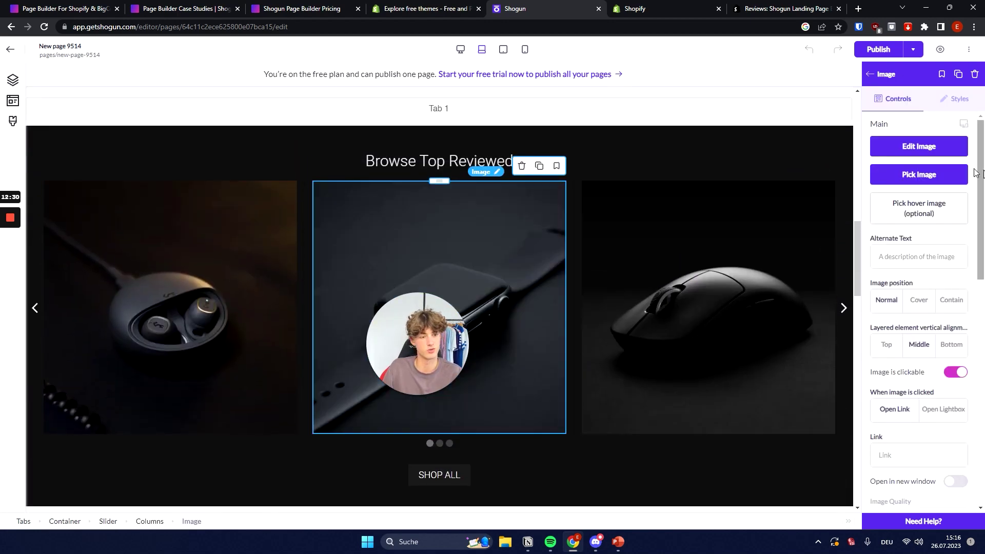
{"action": "left_click", "coordinate": [925, 152]}
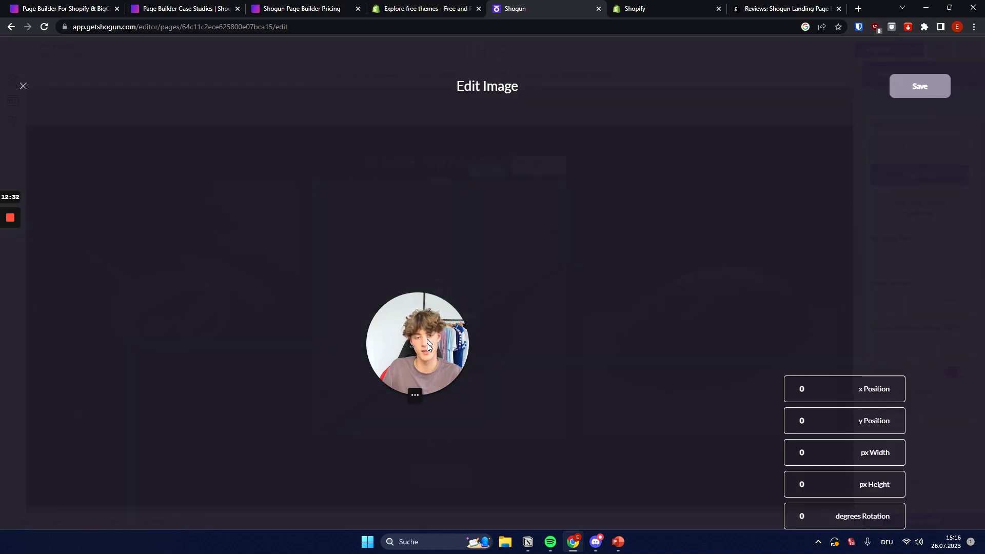
{"action": "left_click_drag", "start_coordinate": [428, 344], "coordinate": [797, 169]}
{"action": "left_click_drag", "start_coordinate": [566, 323], "coordinate": [537, 307]}
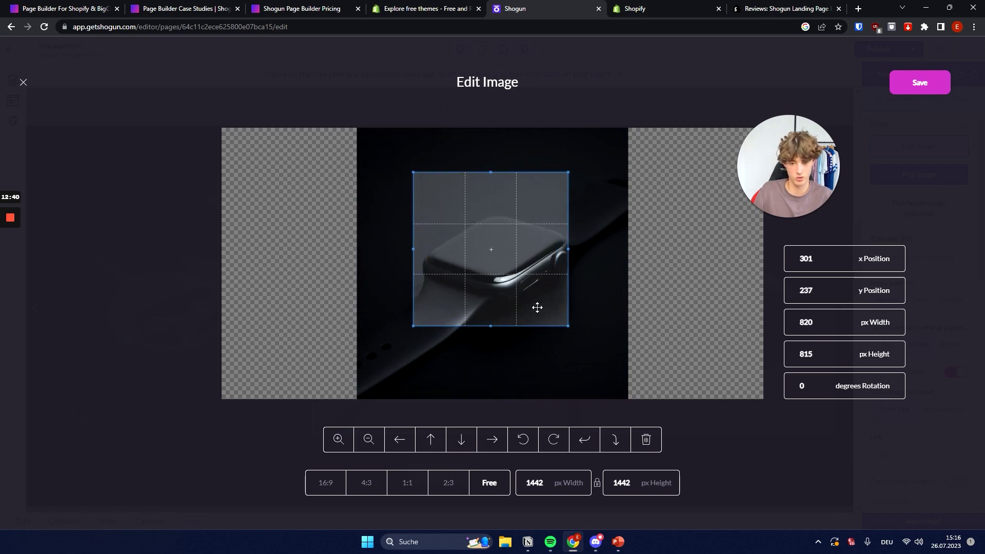
{"action": "left_click", "coordinate": [920, 82]}
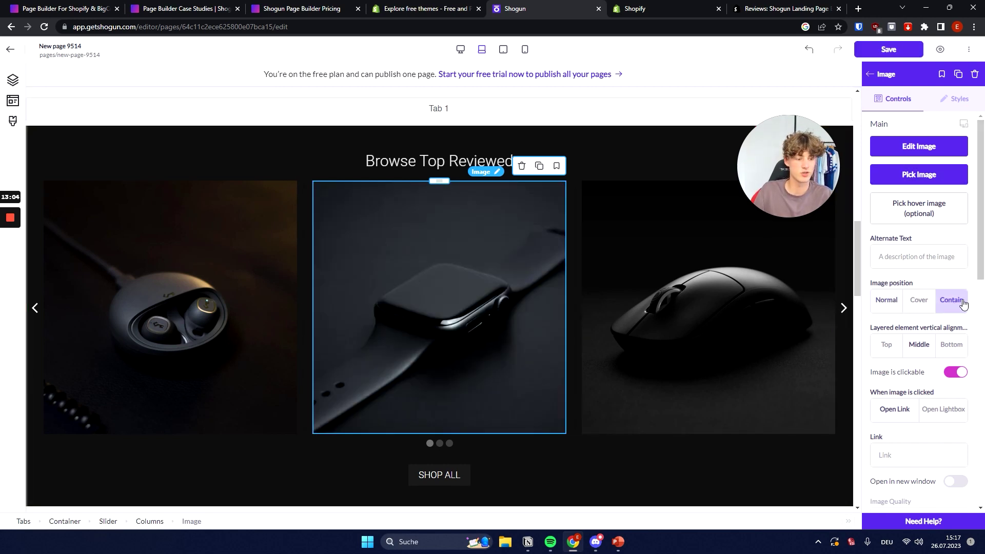
Toggle 'Image is clickable' on the watch image and open the Pick Image media picker.
{"action": "left_click", "coordinate": [960, 373]}
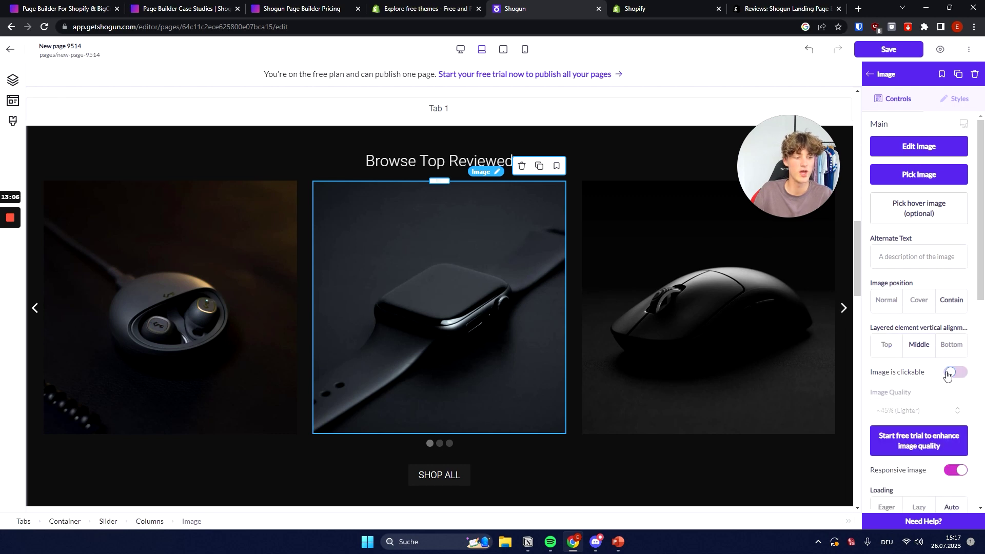
{"action": "scroll", "coordinate": [901, 380], "scroll_direction": "down", "scroll_amount": 2}
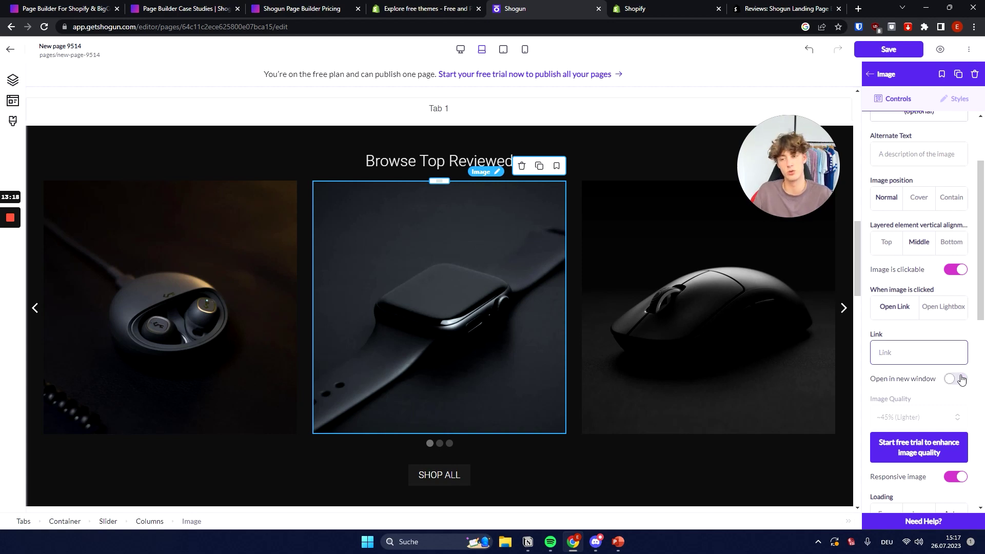
{"action": "scroll", "coordinate": [972, 364], "scroll_direction": "up", "scroll_amount": 2}
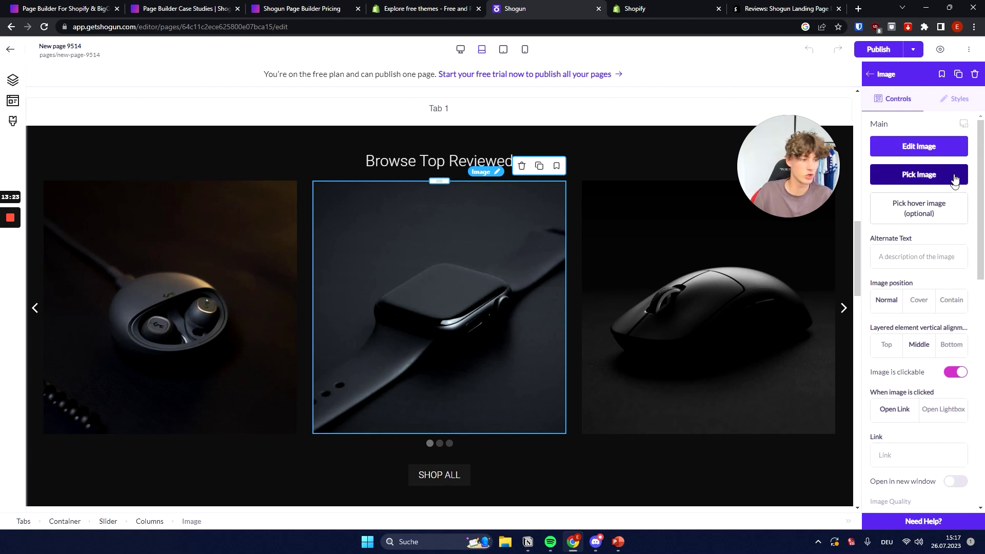
{"action": "left_click", "coordinate": [885, 170]}
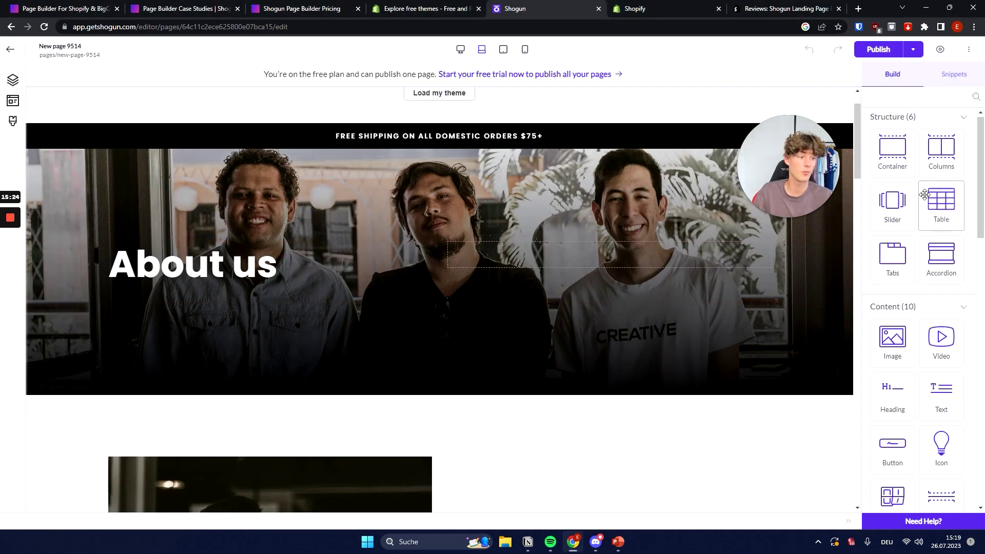
{"action": "scroll", "coordinate": [925, 195], "scroll_direction": "down", "scroll_amount": 1}
{"action": "scroll", "coordinate": [924, 194], "scroll_direction": "up", "scroll_amount": 1}
{"action": "scroll", "coordinate": [500, 249], "scroll_direction": "up", "scroll_amount": 1}
{"action": "scroll", "coordinate": [571, 263], "scroll_direction": "down", "scroll_amount": 4}
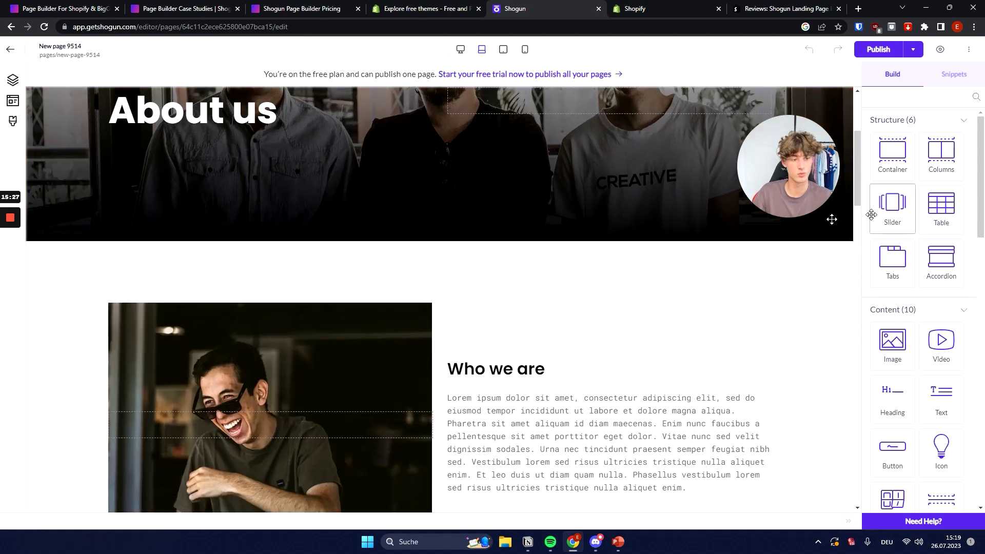
{"action": "left_click_drag", "start_coordinate": [871, 214], "coordinate": [478, 250]}
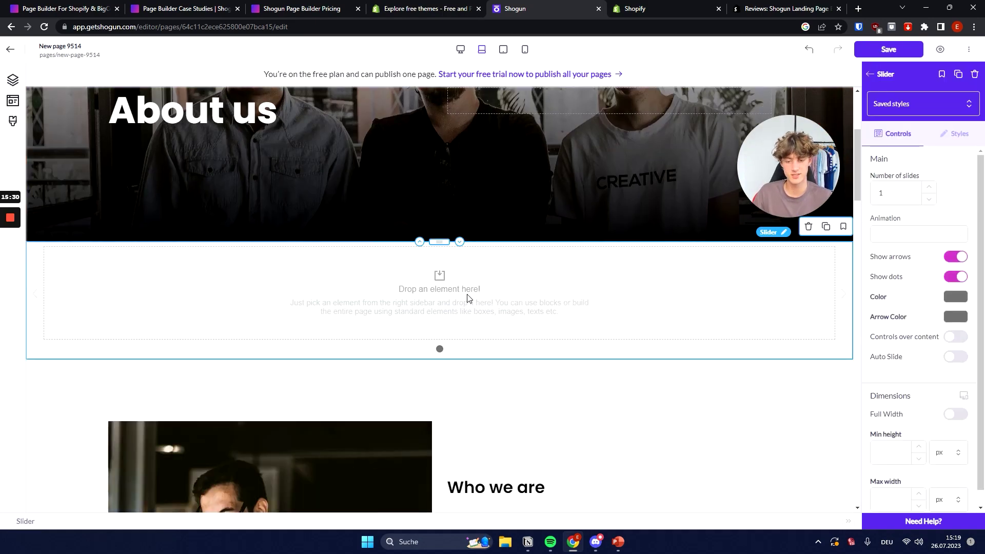
{"action": "left_click", "coordinate": [871, 77]}
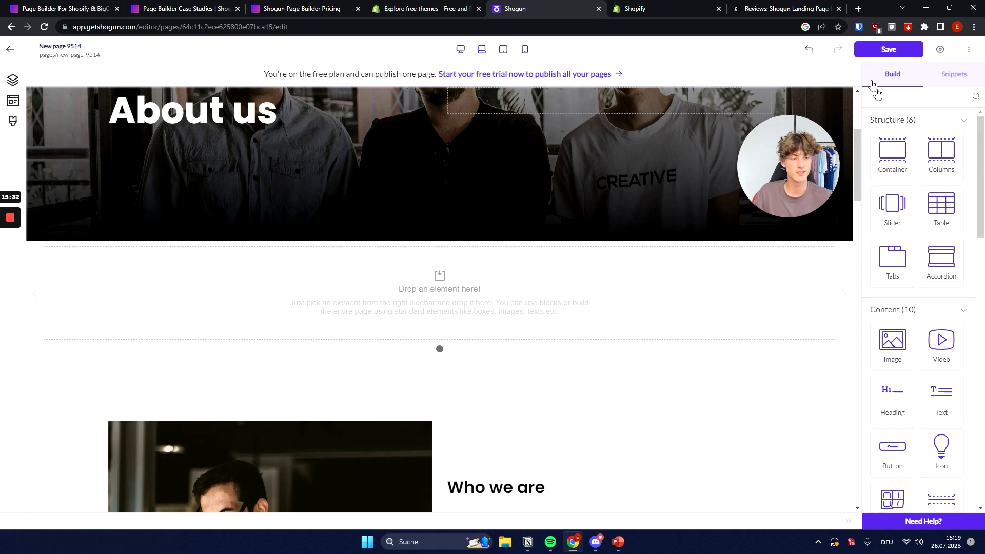
{"action": "scroll", "coordinate": [923, 230], "scroll_direction": "down", "scroll_amount": 2}
{"action": "left_click_drag", "start_coordinate": [892, 239], "coordinate": [550, 327]}
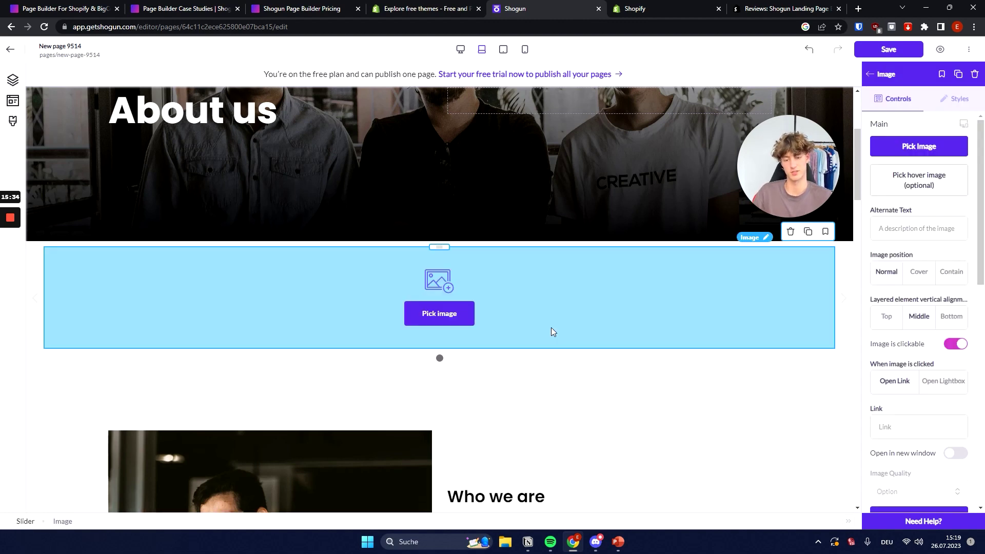
{"action": "key", "text": "ctrl+z"}
{"action": "key", "text": "ctrl+z"}
{"action": "scroll", "coordinate": [978, 334], "scroll_direction": "down", "scroll_amount": 2}
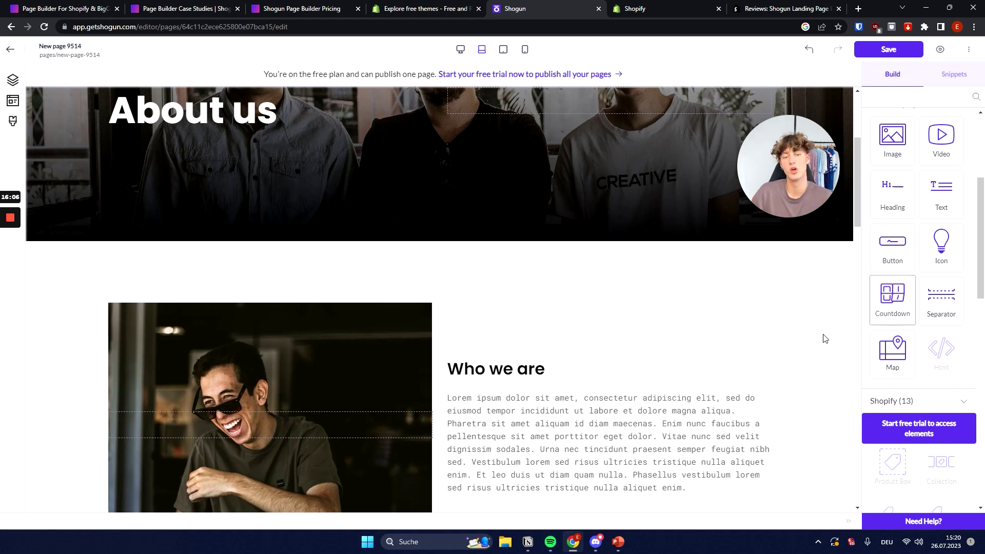
{"action": "scroll", "coordinate": [824, 338], "scroll_direction": "up", "scroll_amount": 4}
{"action": "left_click_drag", "start_coordinate": [890, 295], "coordinate": [762, 311]}
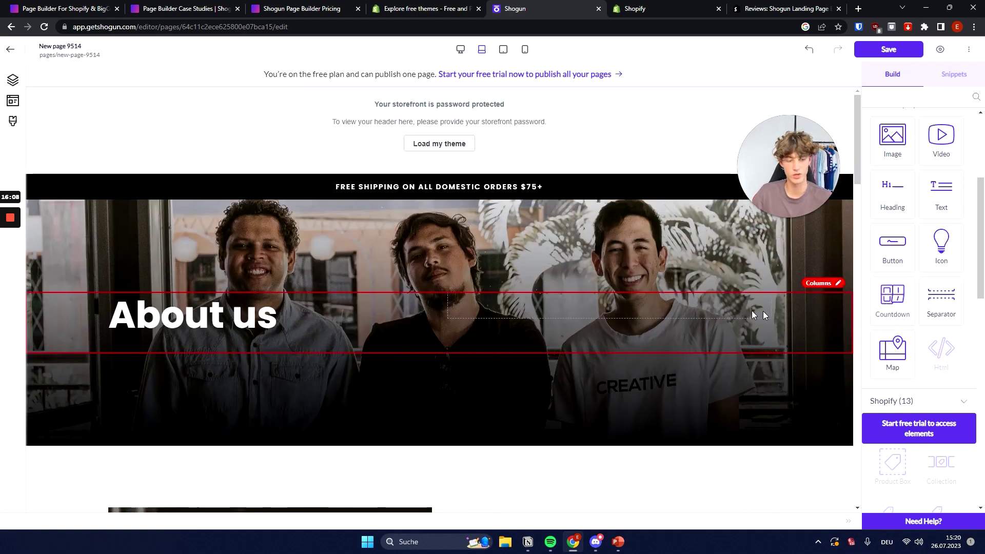
{"action": "scroll", "coordinate": [789, 306], "scroll_direction": "down", "scroll_amount": 9}
{"action": "scroll", "coordinate": [799, 305], "scroll_direction": "up", "scroll_amount": 2}
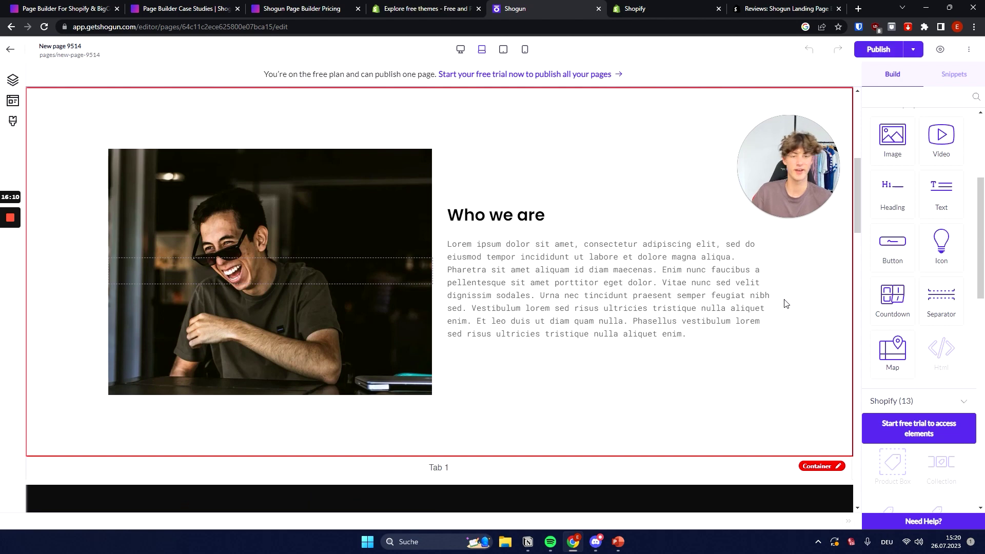
{"action": "scroll", "coordinate": [786, 303], "scroll_direction": "up", "scroll_amount": 2}
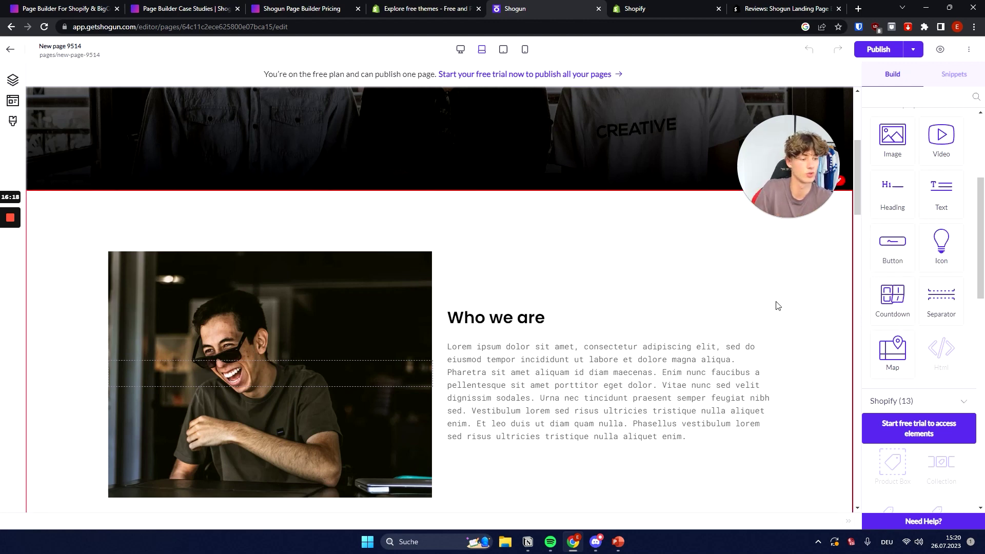
{"action": "scroll", "coordinate": [777, 305], "scroll_direction": "up", "scroll_amount": 1}
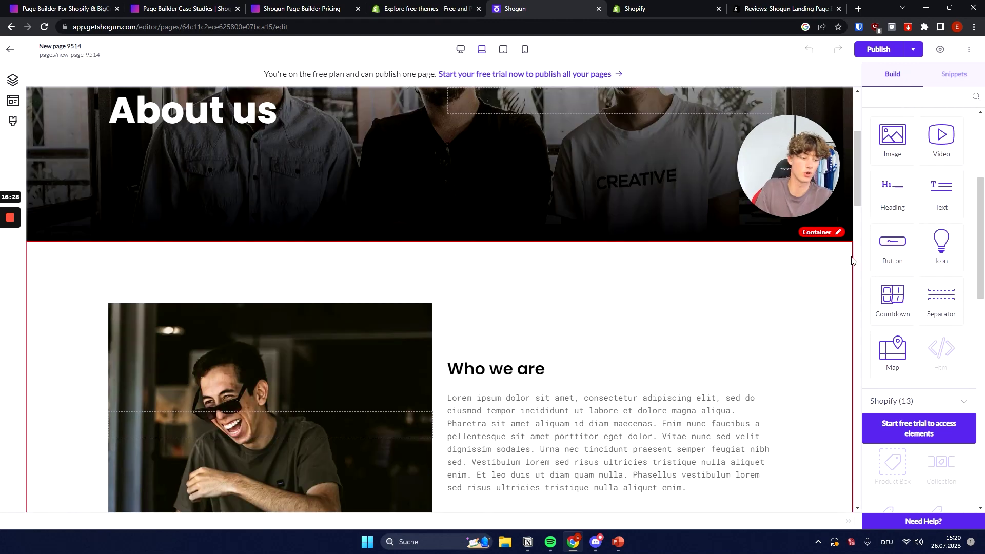
{"action": "scroll", "coordinate": [852, 261], "scroll_direction": "down", "scroll_amount": 3}
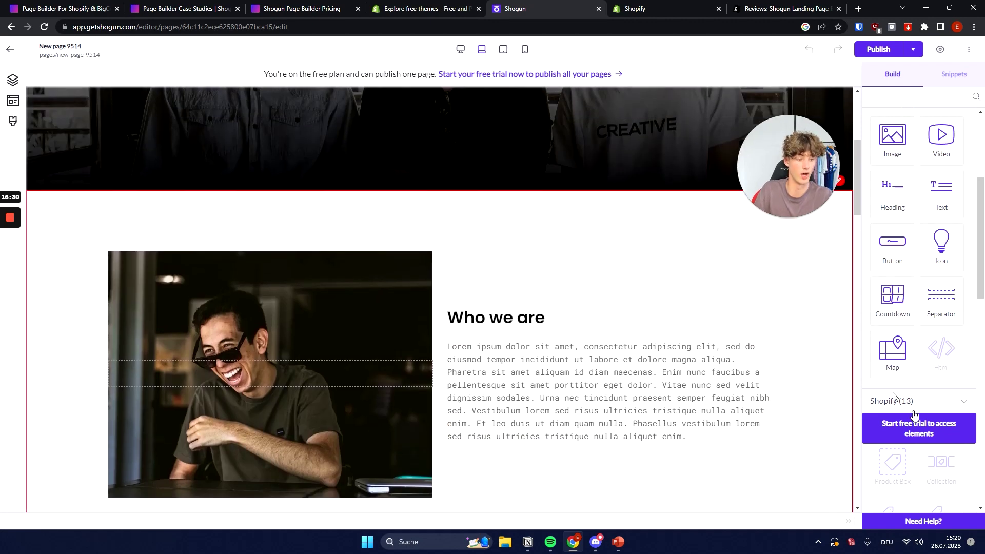
{"action": "left_click", "coordinate": [960, 457]}
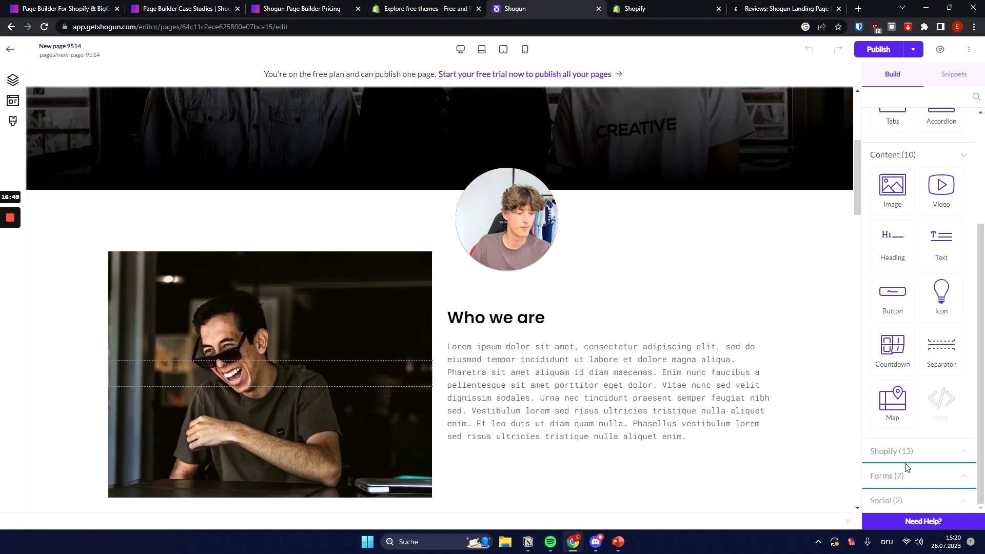
{"action": "left_click", "coordinate": [912, 451]}
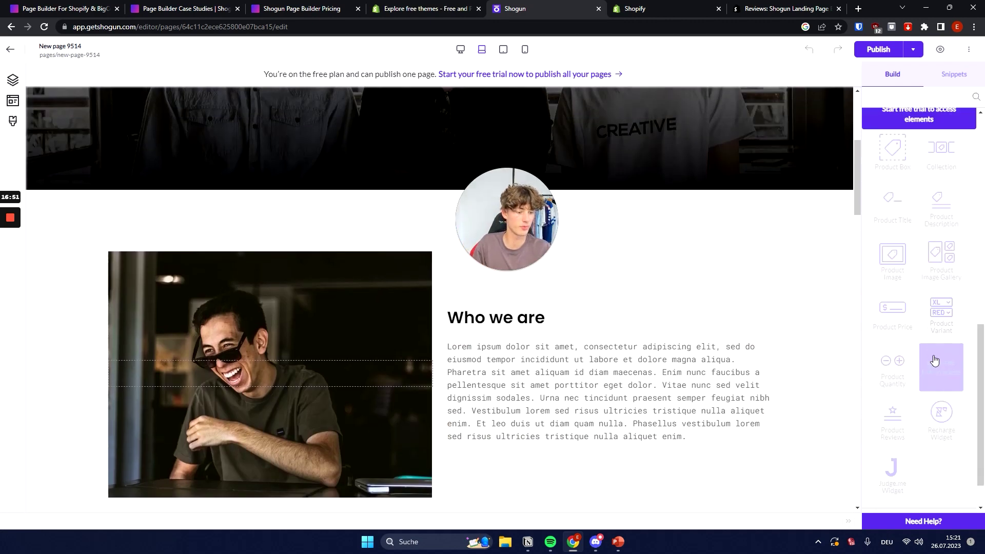
{"action": "scroll", "coordinate": [932, 358], "scroll_direction": "down", "scroll_amount": 5}
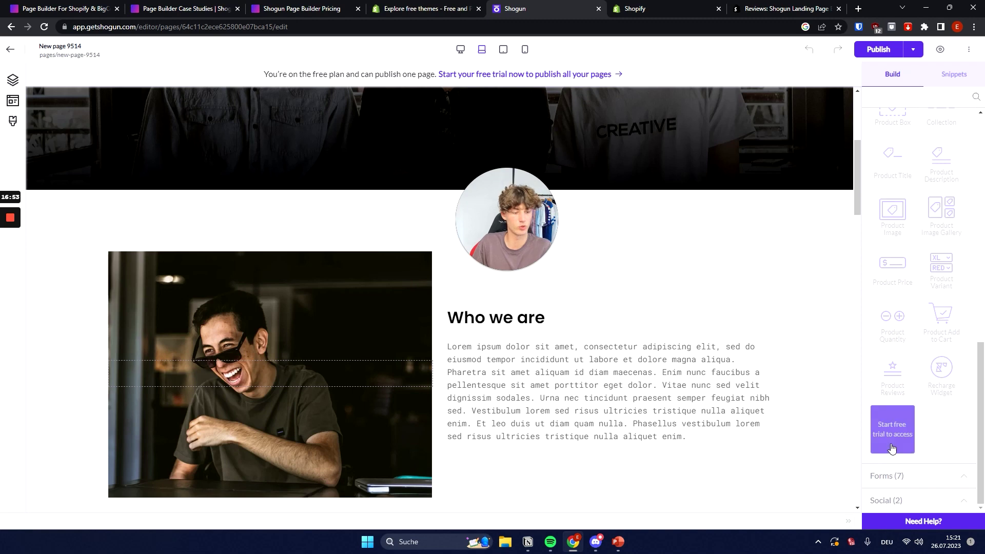
{"action": "left_click", "coordinate": [942, 476]}
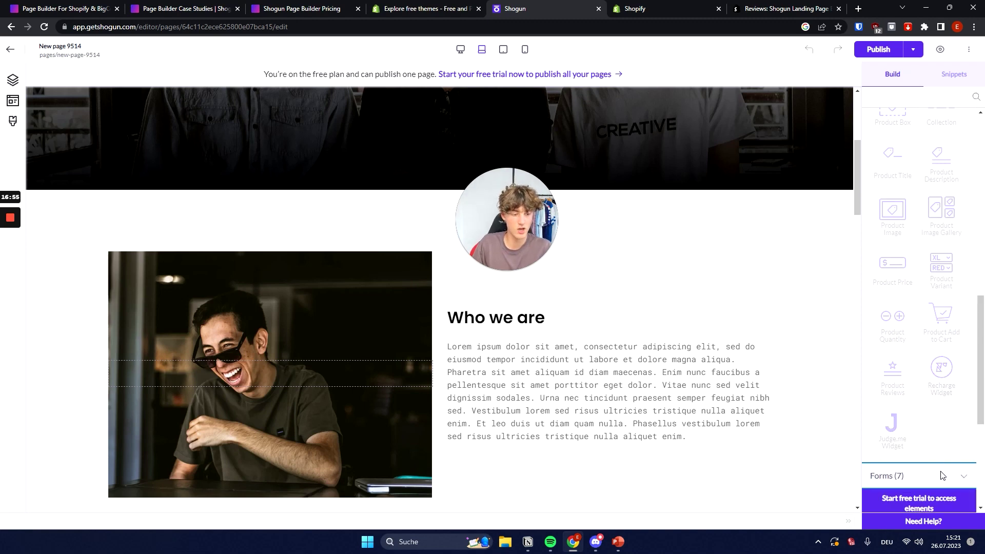
{"action": "scroll", "coordinate": [939, 306], "scroll_direction": "up", "scroll_amount": 10}
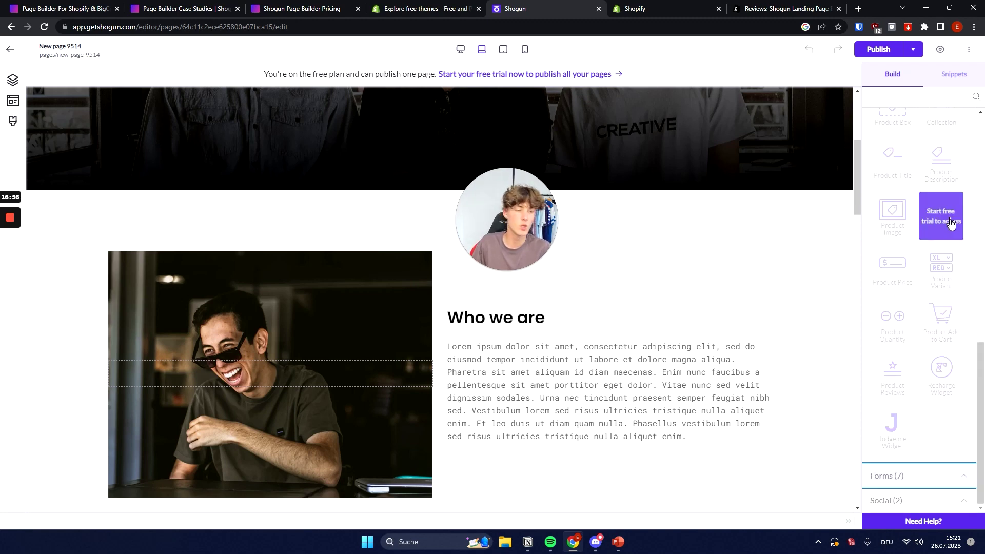
{"action": "scroll", "coordinate": [920, 306], "scroll_direction": "up", "scroll_amount": 3}
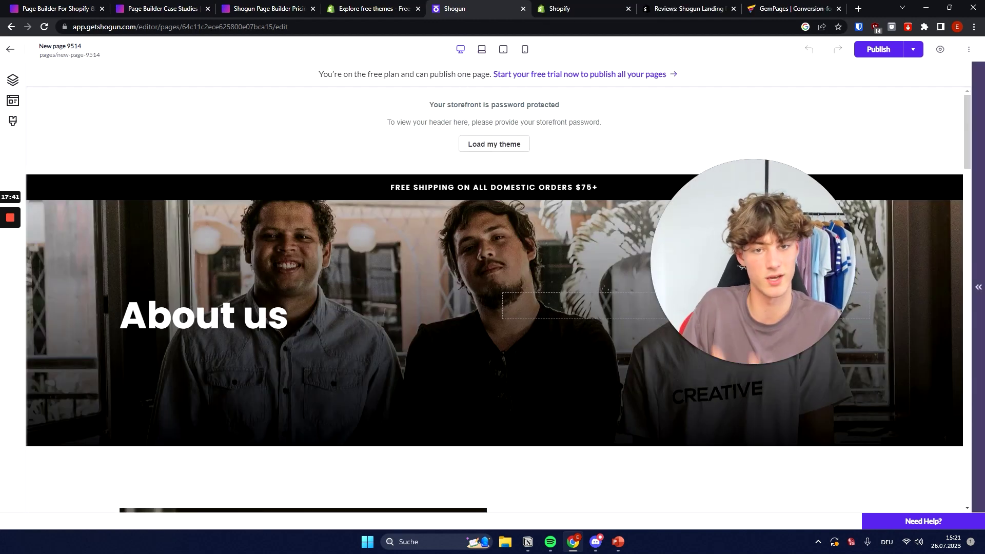
Switch the canvas to mobile width to view the About us hero and Who we are section.
{"action": "left_click", "coordinate": [525, 49]}
{"action": "mouse_move", "coordinate": [563, 106]}
{"action": "left_mouse_down"}
{"action": "mouse_move", "coordinate": [563, 139]}
{"action": "mouse_move", "coordinate": [562, 107]}
{"action": "left_mouse_up"}
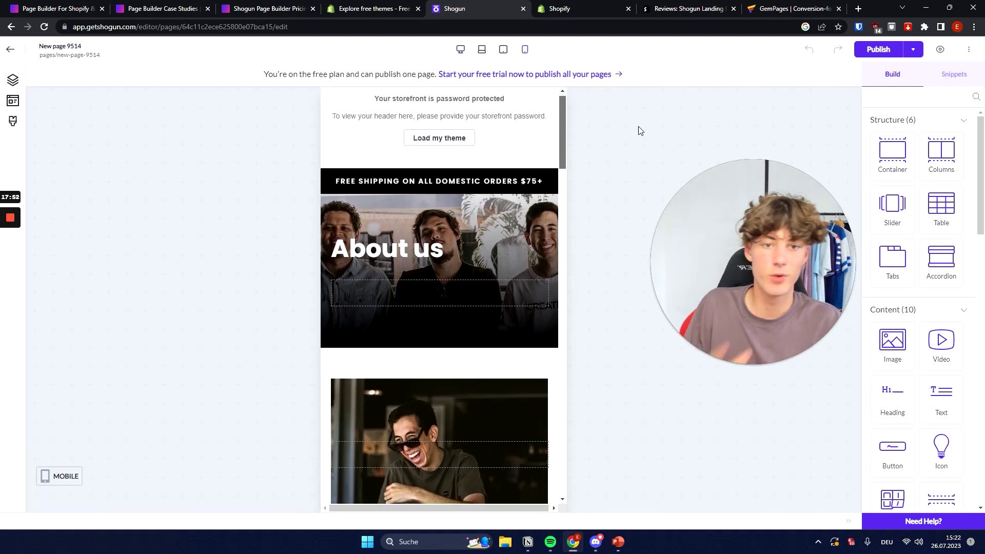
{"action": "mouse_move", "coordinate": [660, 204]}
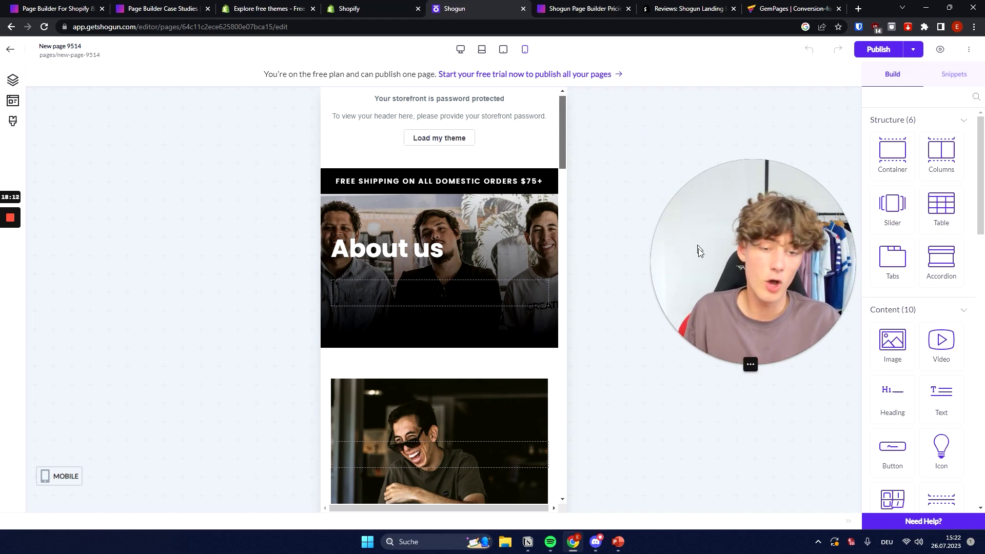
{"action": "left_click_drag", "start_coordinate": [788, 285], "coordinate": [780, 316]}
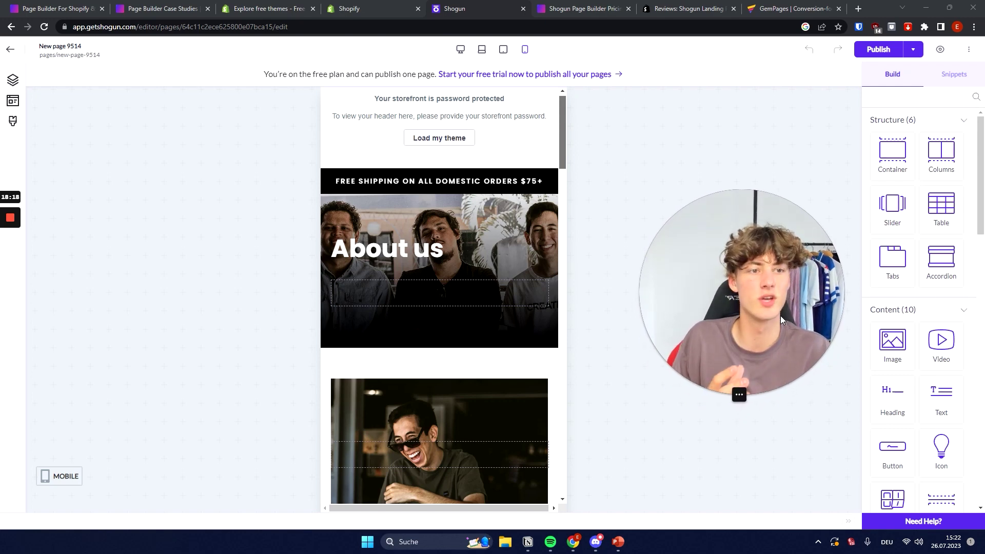
Open GemPages pricing and highlight the Free plan's $0 and Build plan's $23/month prices.
{"action": "left_click", "coordinate": [810, 5]}
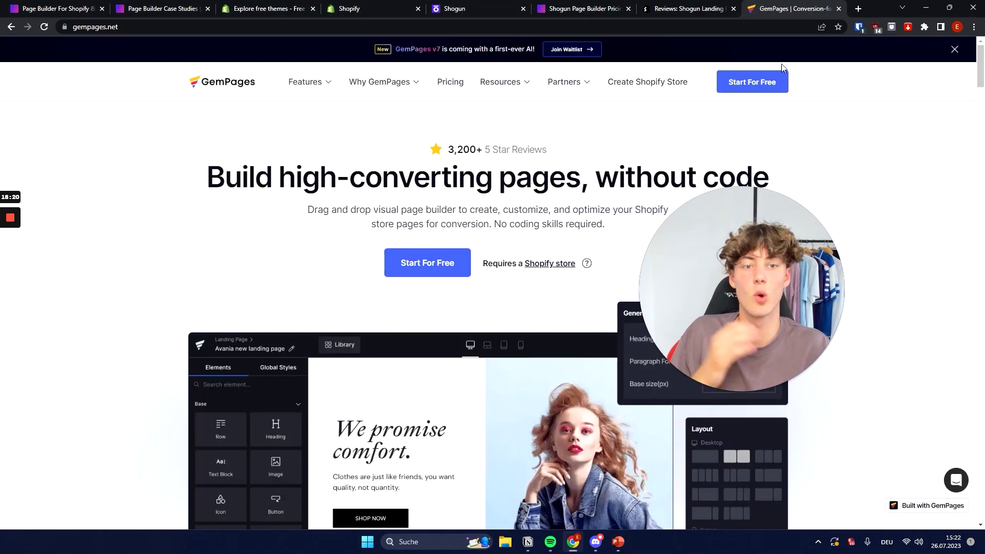
{"action": "left_click", "coordinate": [449, 81]}
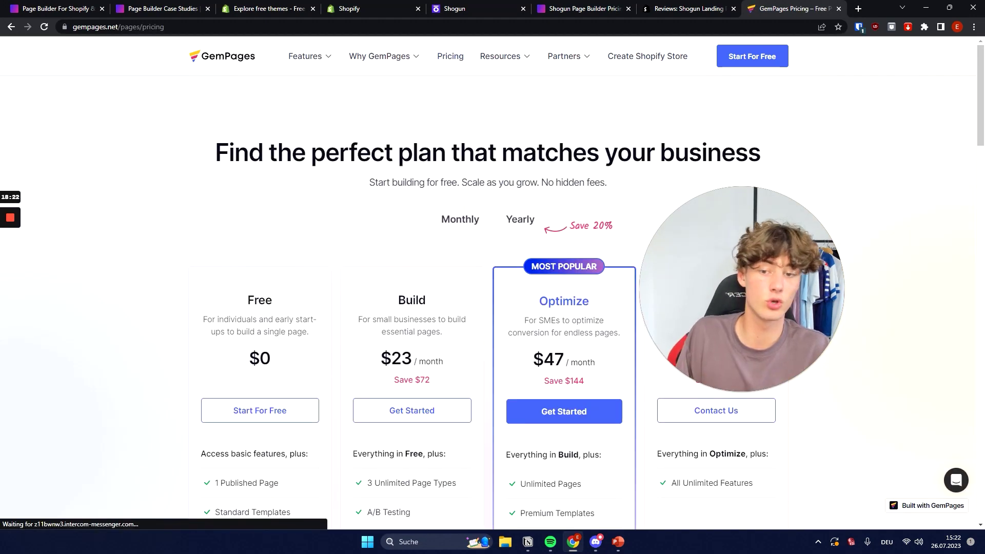
{"action": "scroll", "coordinate": [389, 216], "scroll_direction": "down", "scroll_amount": 3}
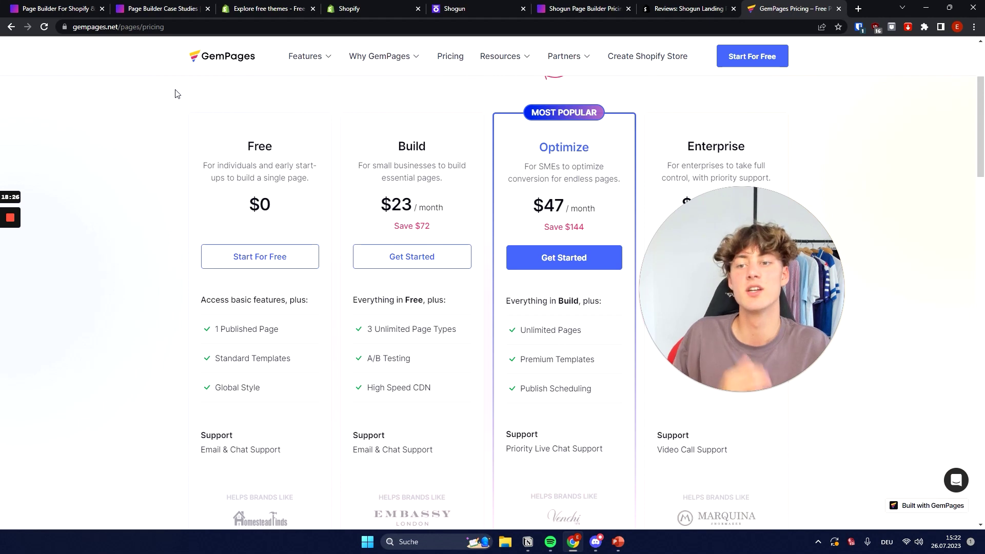
{"action": "left_click_drag", "start_coordinate": [195, 141], "coordinate": [287, 195]}
{"action": "left_click", "coordinate": [285, 195]}
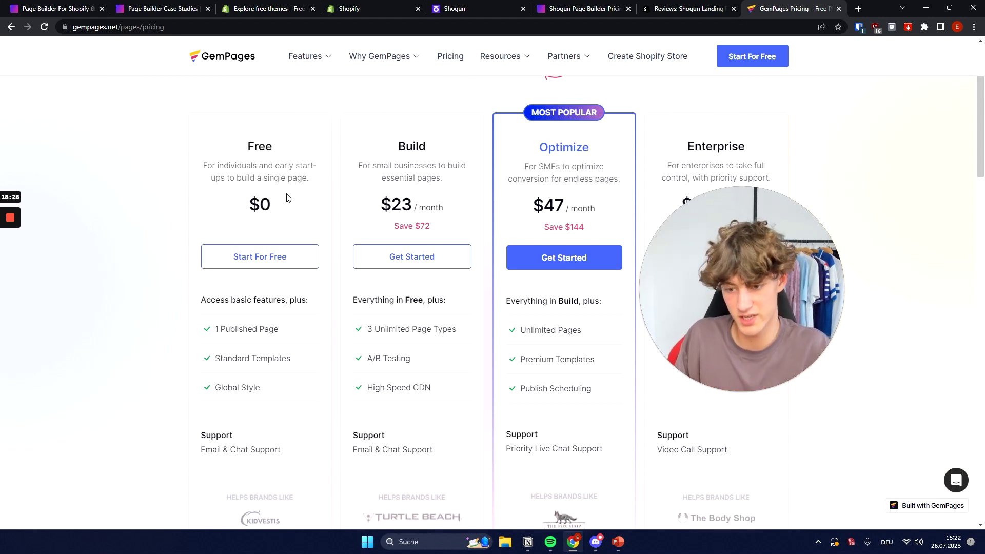
{"action": "scroll", "coordinate": [329, 264], "scroll_direction": "down", "scroll_amount": 2}
{"action": "left_click_drag", "start_coordinate": [310, 226], "coordinate": [215, 226]}
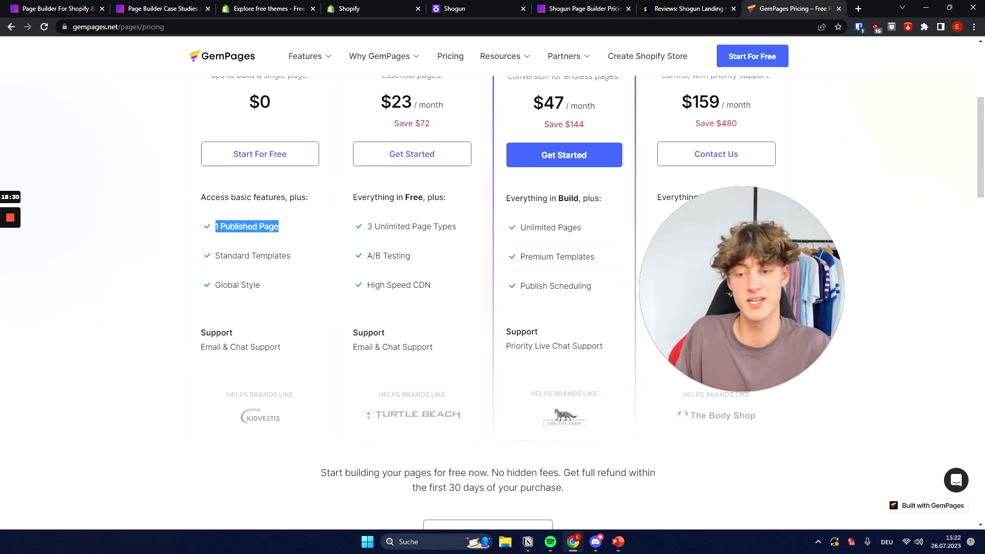
{"action": "left_click", "coordinate": [215, 227]}
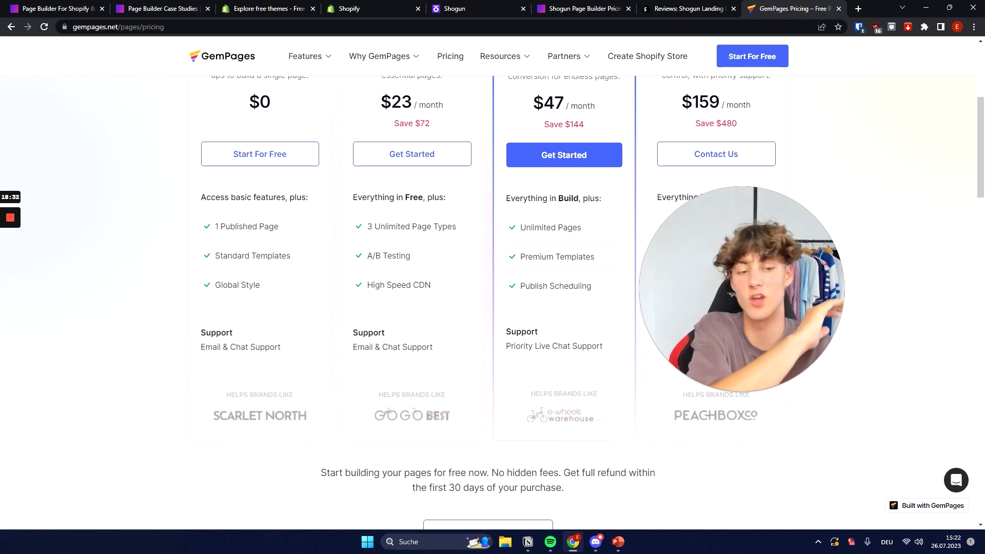
{"action": "scroll", "coordinate": [544, 297], "scroll_direction": "up", "scroll_amount": 2}
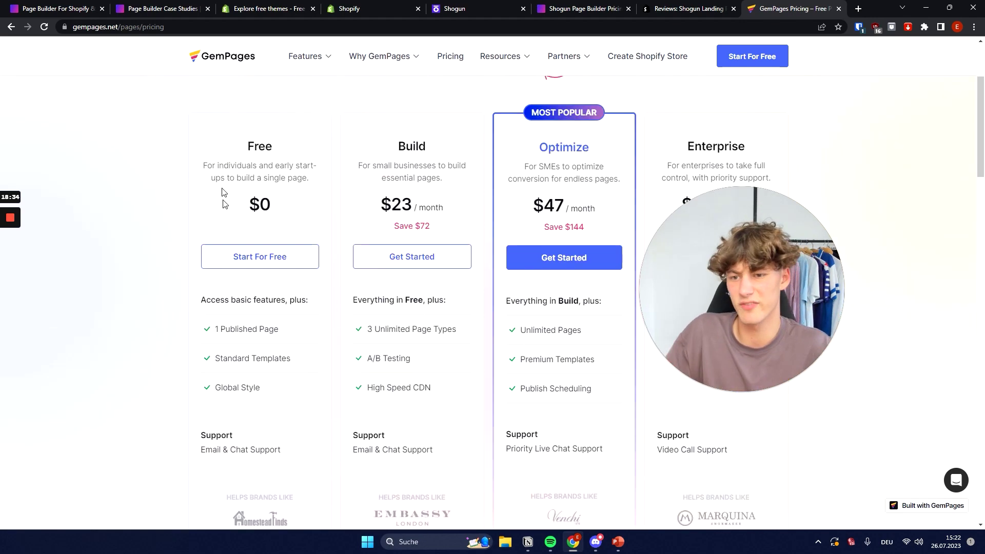
{"action": "left_click_drag", "start_coordinate": [394, 137], "coordinate": [436, 215]}
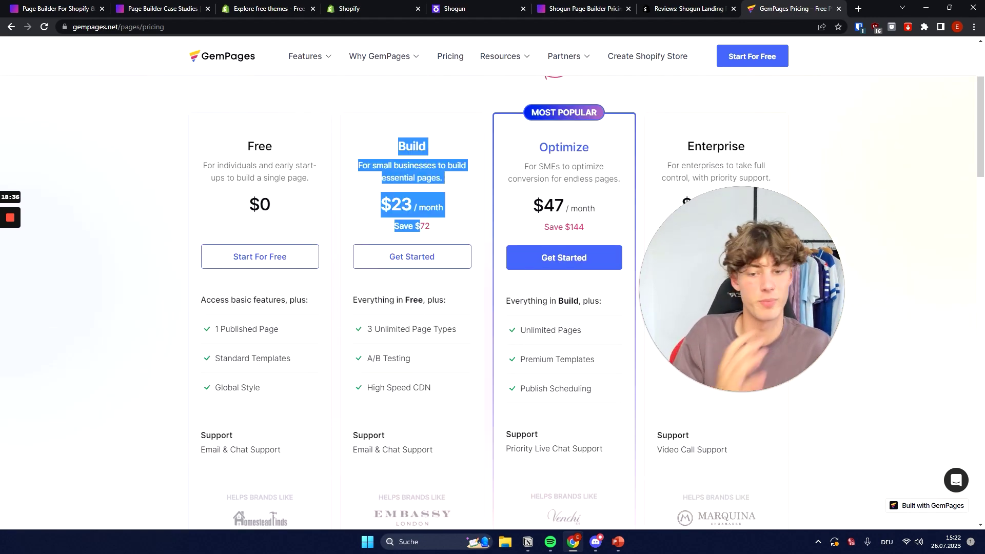
{"action": "left_click", "coordinate": [435, 225]}
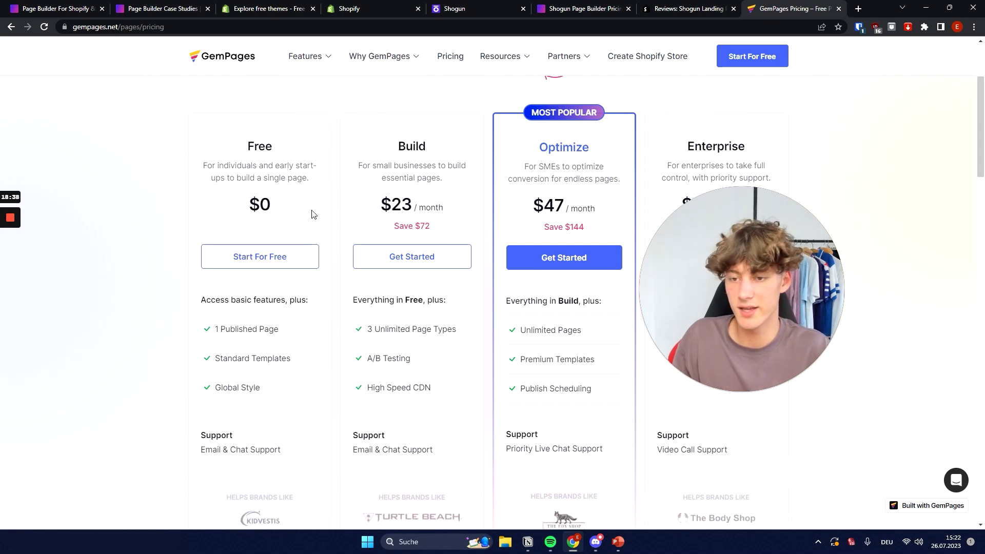
Go back through the Shogun reviews and pricing tabs to the Shogun page editor.
{"action": "left_click", "coordinate": [684, 13]}
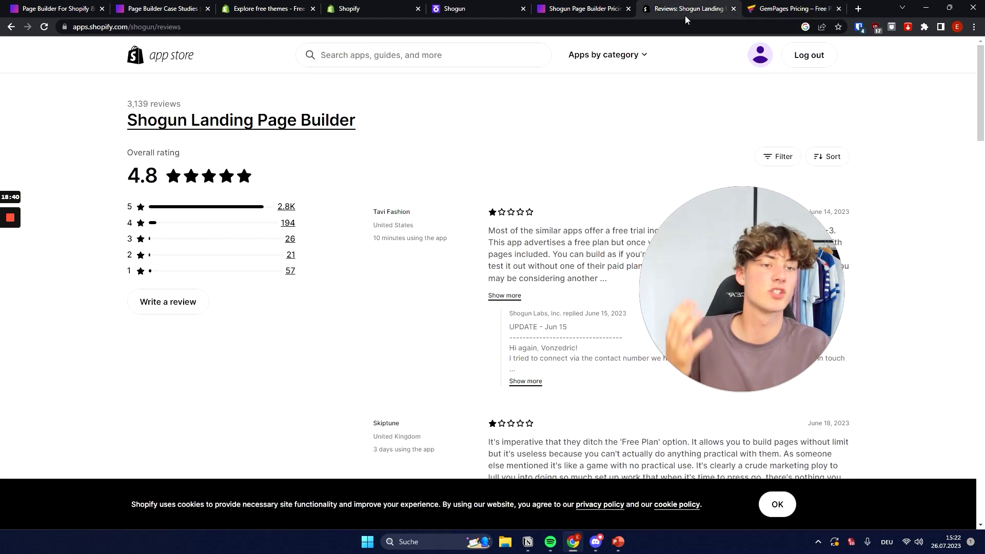
{"action": "left_click", "coordinate": [585, 9]}
{"action": "left_click", "coordinate": [506, 7]}
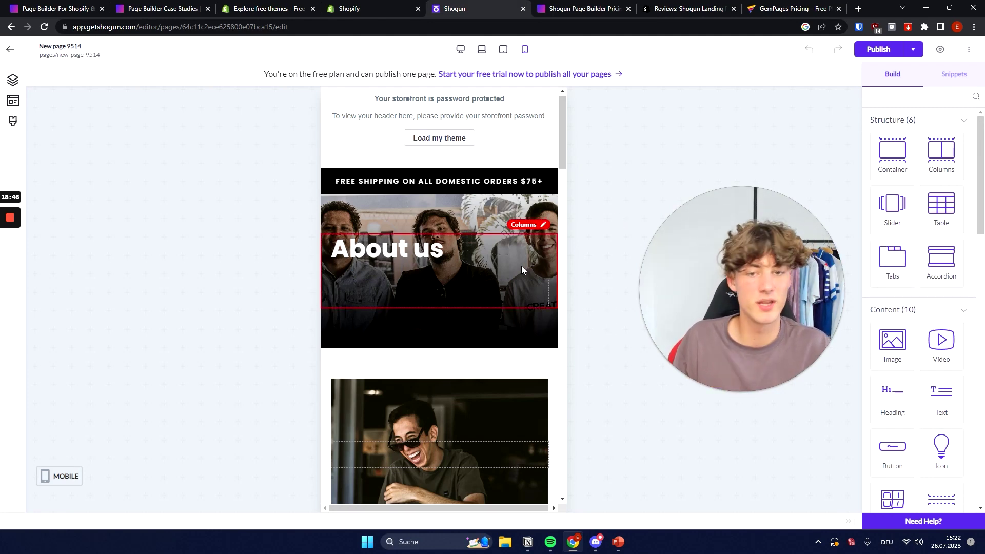
{"action": "scroll", "coordinate": [361, 177], "scroll_direction": "down", "scroll_amount": 3}
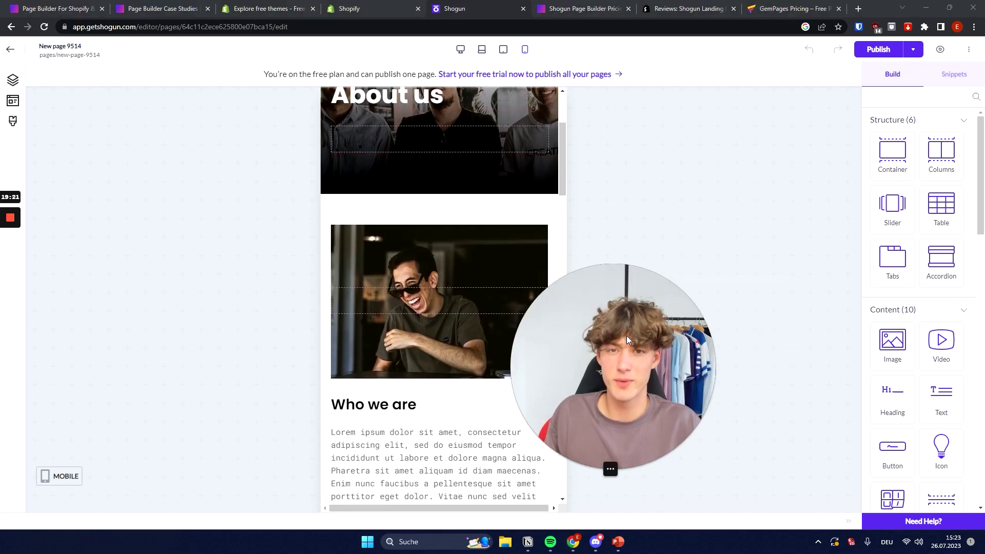
{"action": "left_click_drag", "start_coordinate": [626, 332], "coordinate": [706, 330]}
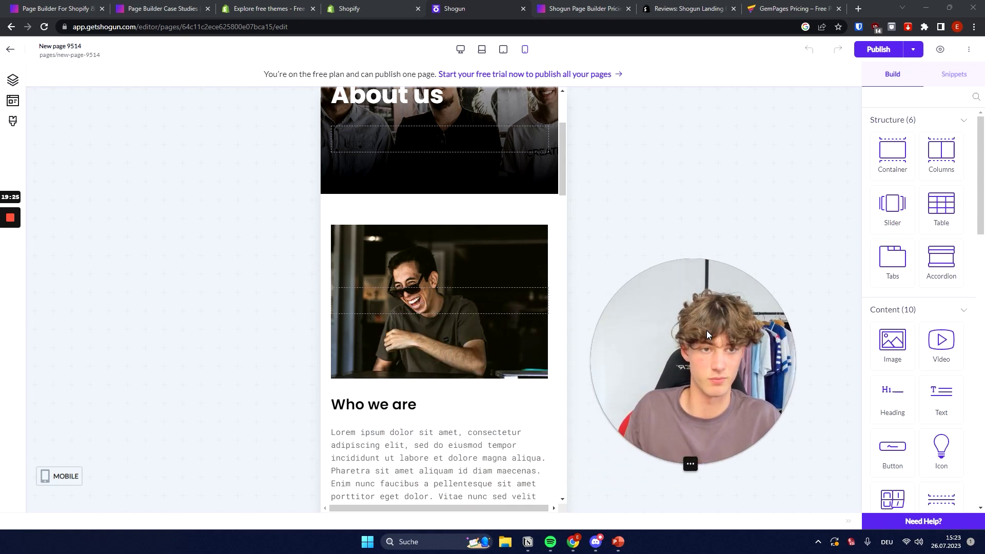